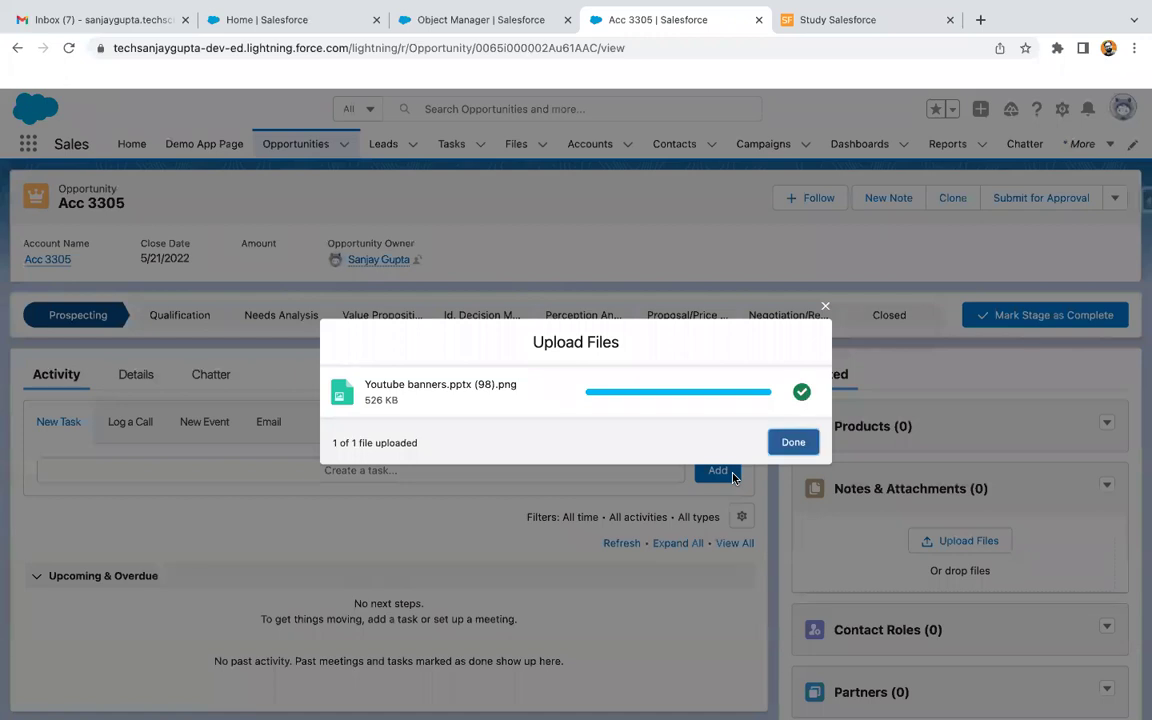
Finish uploading Youtube banners.pptx (98).png and attach Youtube banners.pptx (94).png to the Acc 3305 opportunity's Notes & Attachments
{"action": "left_click", "coordinate": [793, 442]}
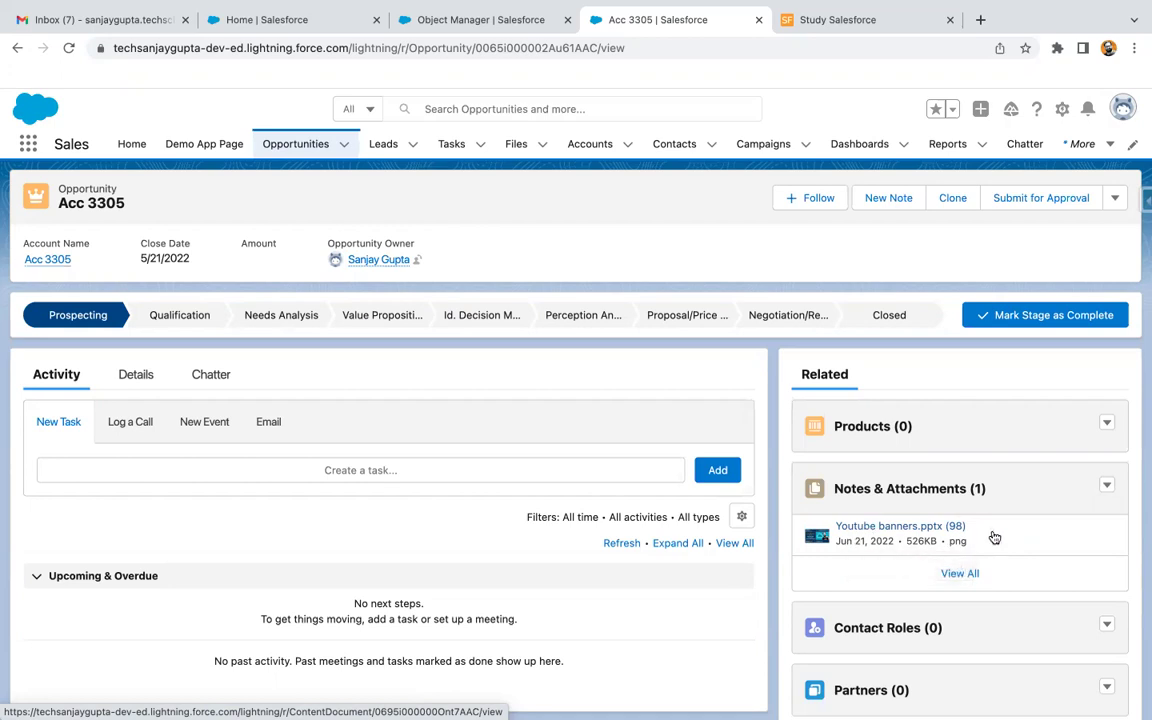
{"action": "left_click", "coordinate": [1107, 486]}
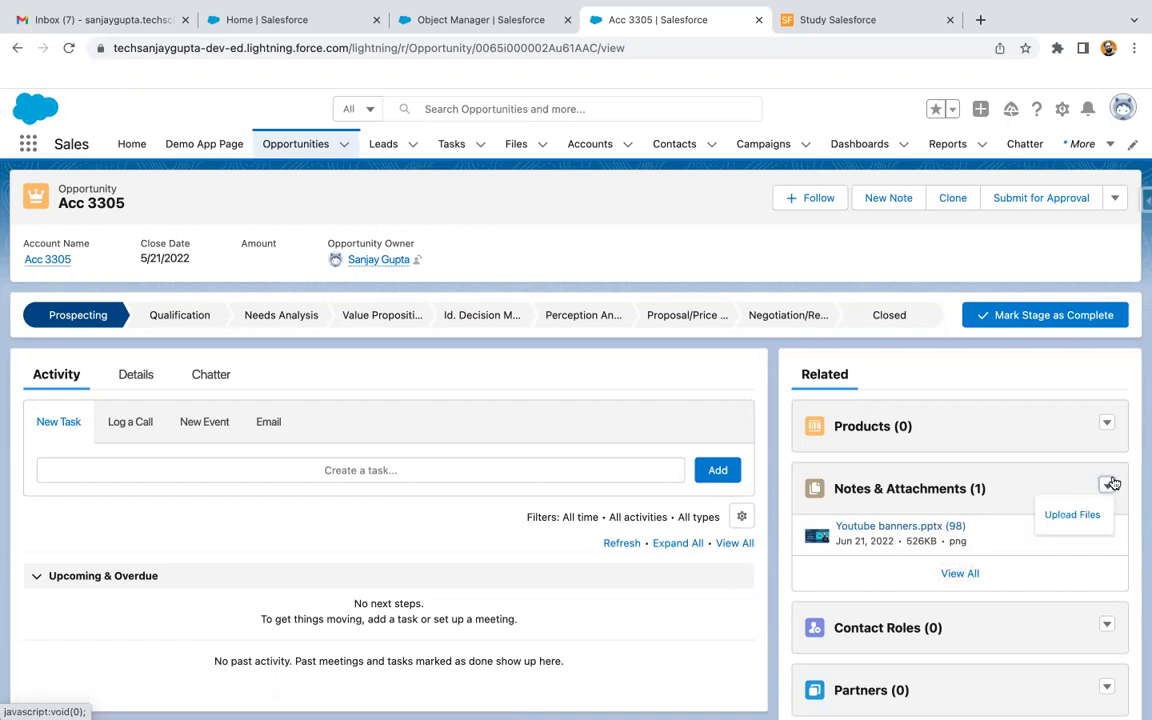
{"action": "left_click", "coordinate": [1073, 513]}
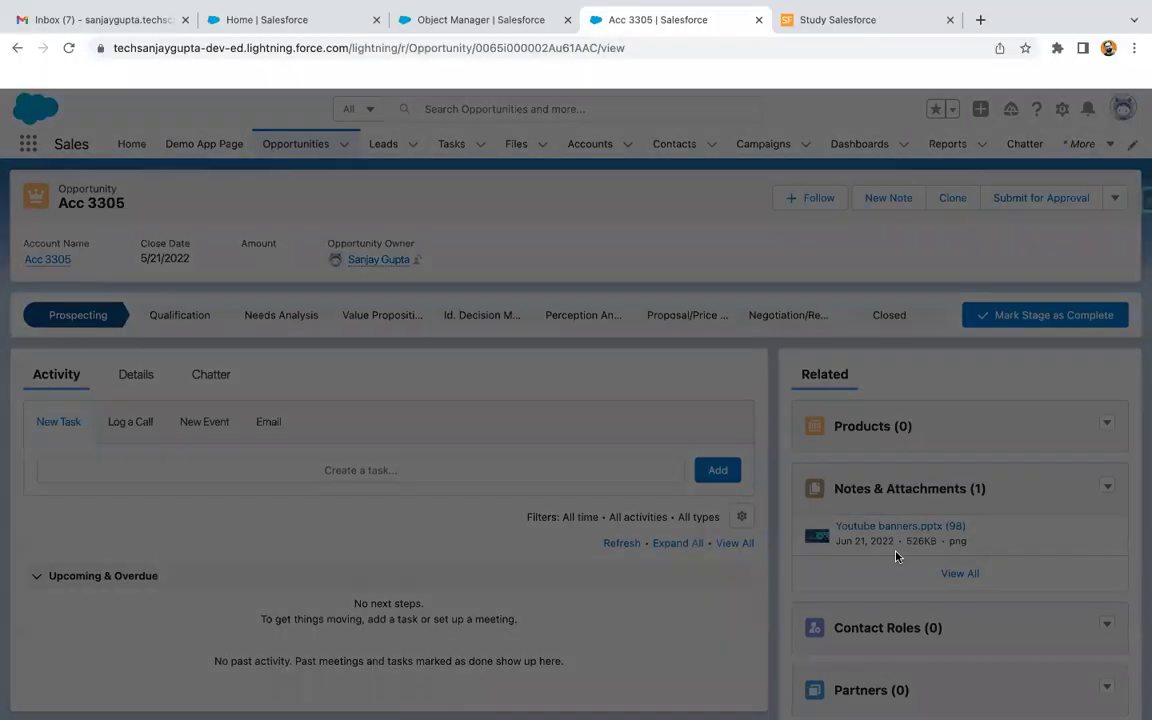
{"action": "left_click", "coordinate": [806, 495]}
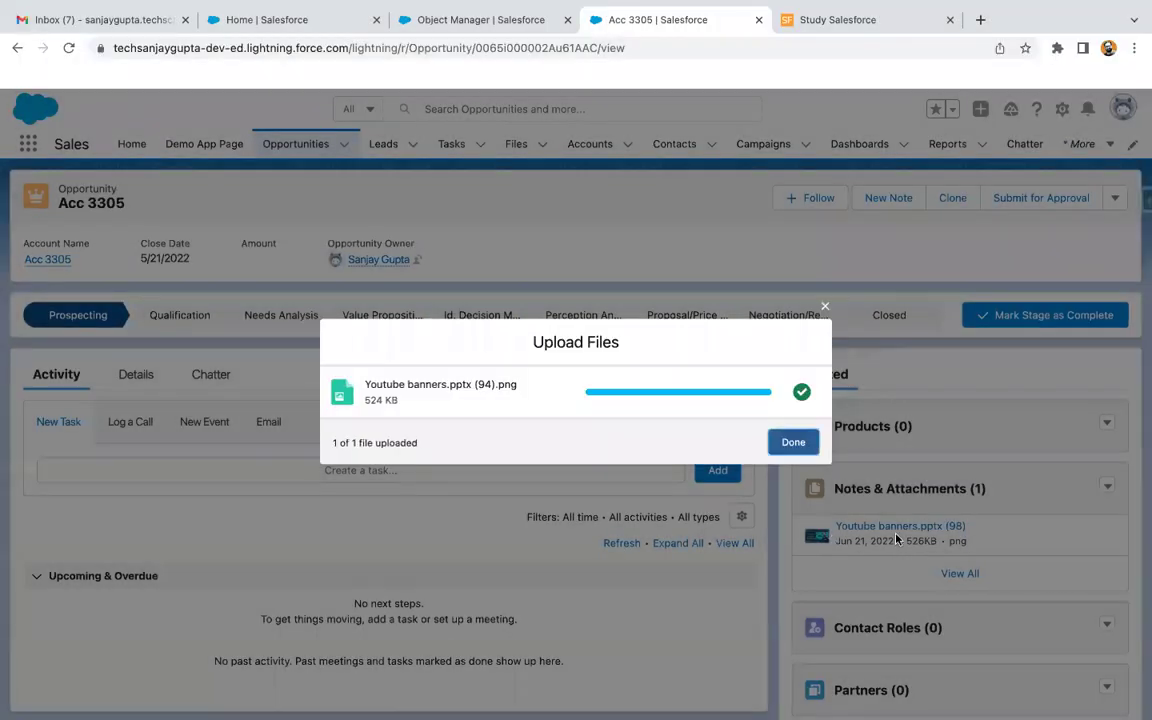
{"action": "left_click", "coordinate": [793, 442]}
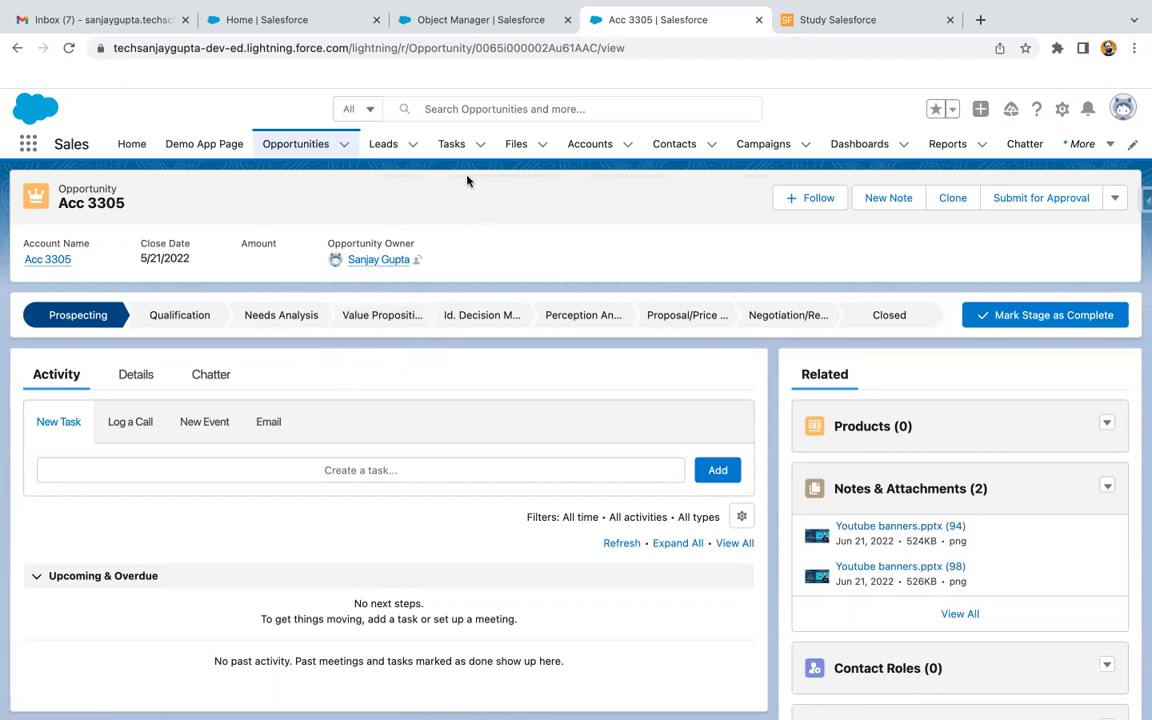
Create a new Record-Triggered Flow in Flow Builder
{"action": "left_click", "coordinate": [342, 26]}
{"action": "left_click", "coordinate": [1072, 197]}
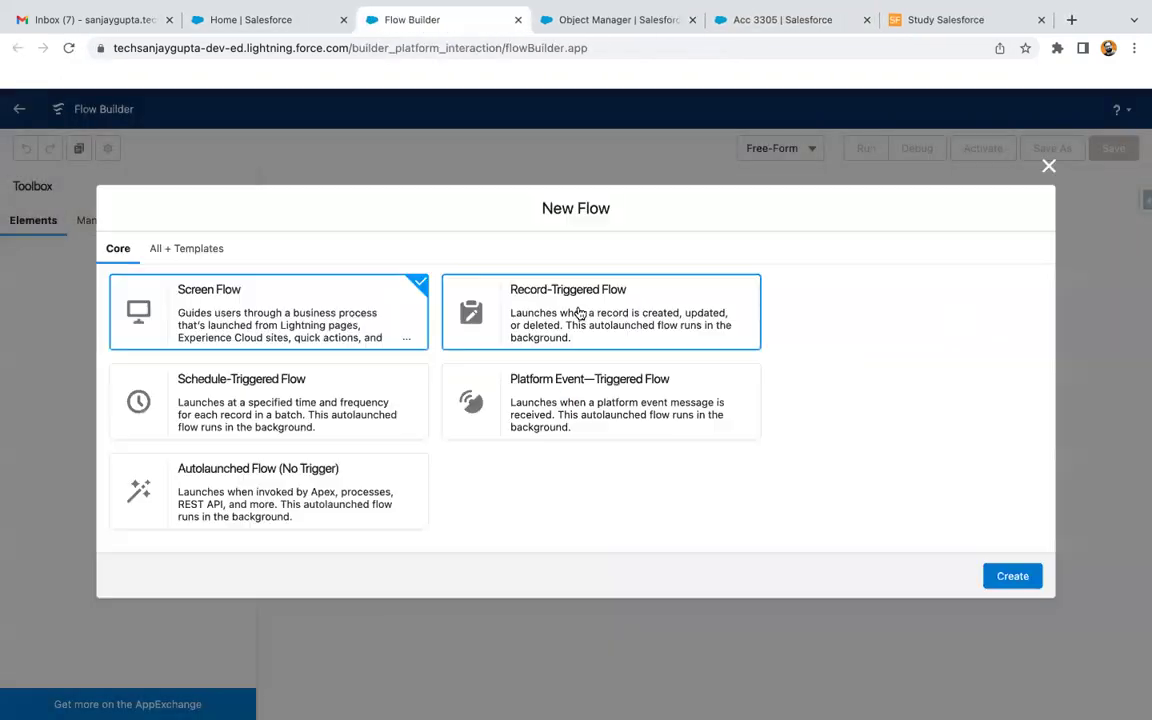
{"action": "left_click", "coordinate": [571, 293]}
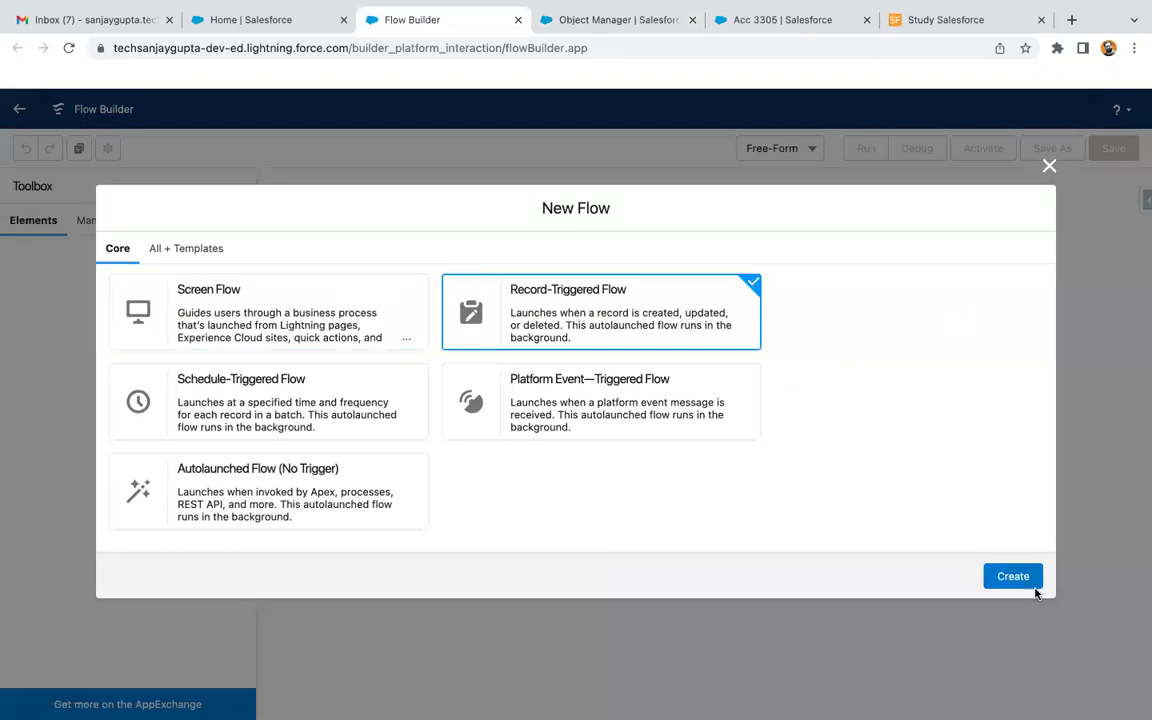
{"action": "left_click", "coordinate": [1028, 581]}
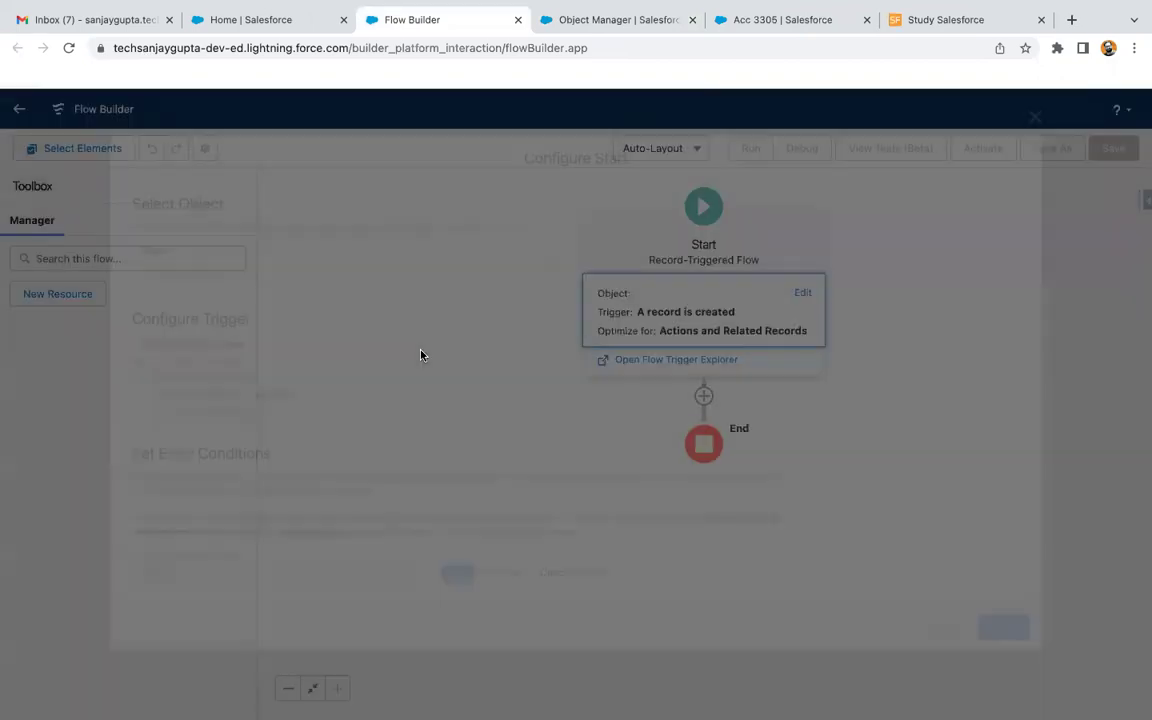
Set the flow's start object to Opportunity and trigger it when a record is updated
{"action": "type", "text": "op"}
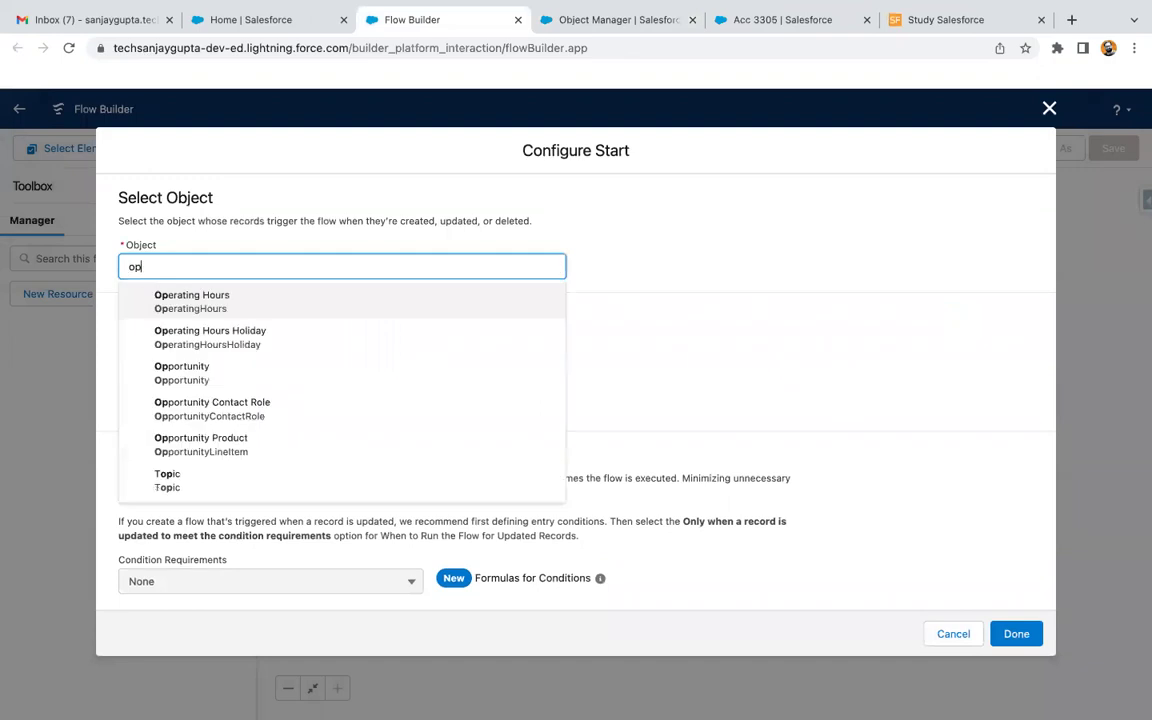
{"action": "left_click", "coordinate": [175, 372]}
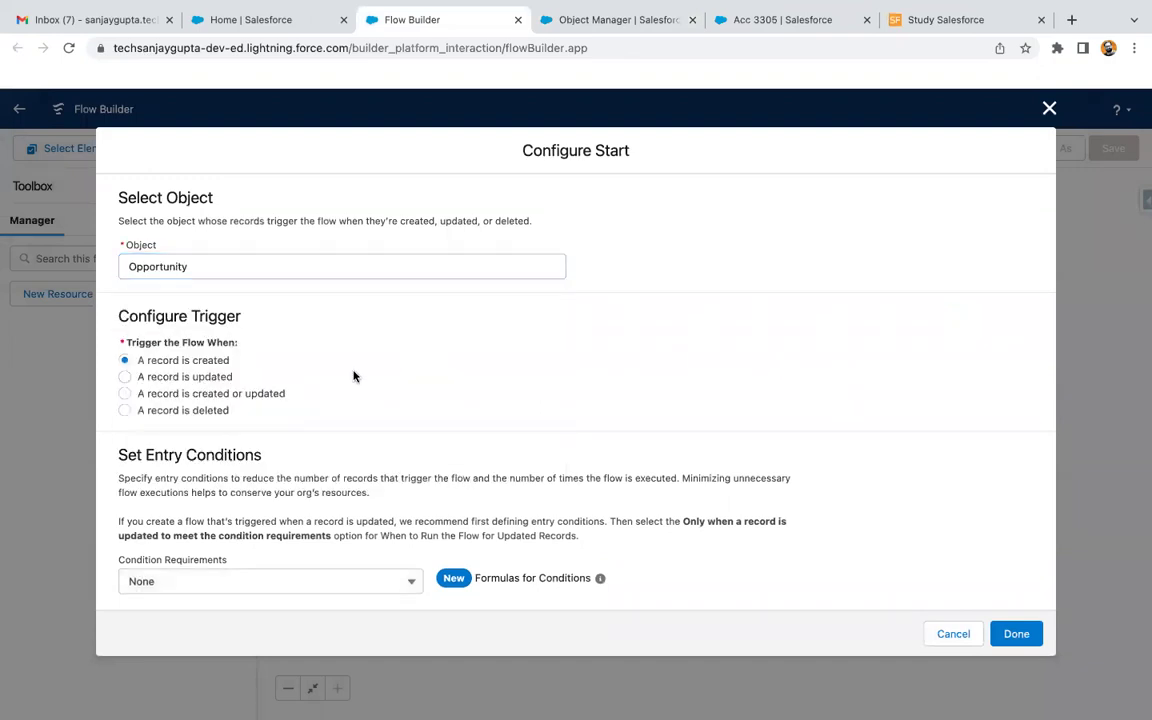
{"action": "scroll", "coordinate": [340, 360], "scroll_direction": "down", "scroll_amount": 1}
{"action": "left_click", "coordinate": [206, 298]}
{"action": "scroll", "coordinate": [340, 347], "scroll_direction": "down", "scroll_amount": 2}
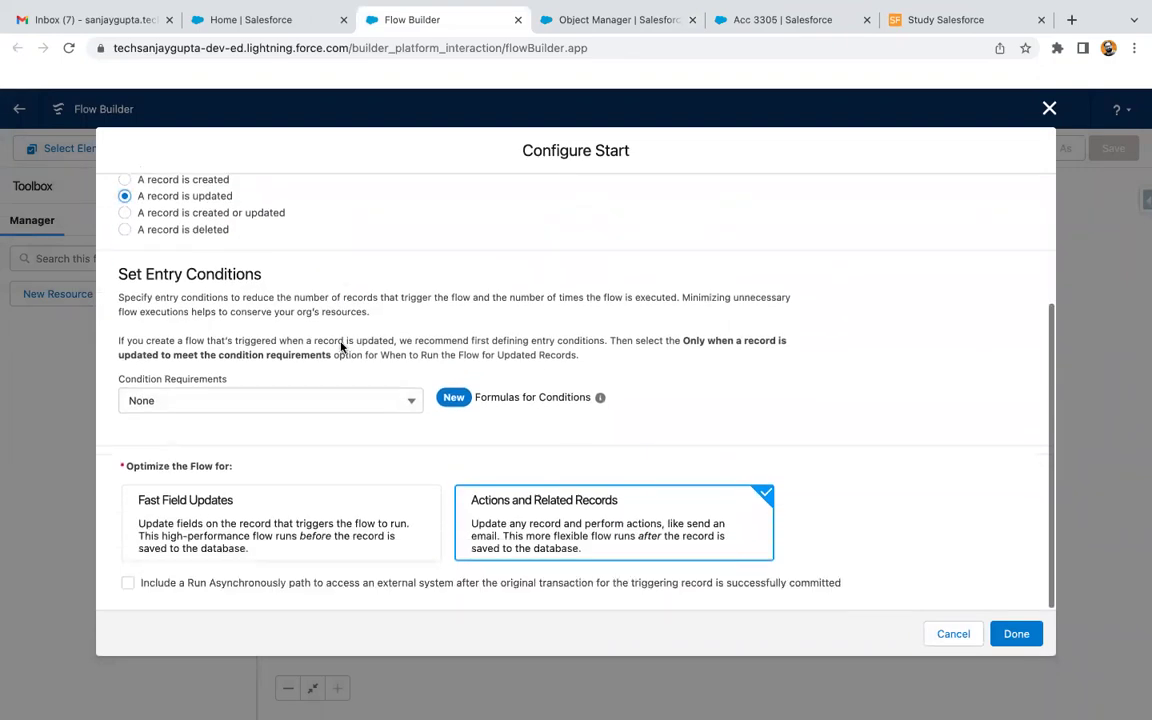
Require all entry conditions to be met (AND) and add the condition IsWon Equals $GlobalConstant.True
{"action": "left_click", "coordinate": [239, 402]}
{"action": "left_click", "coordinate": [240, 458]}
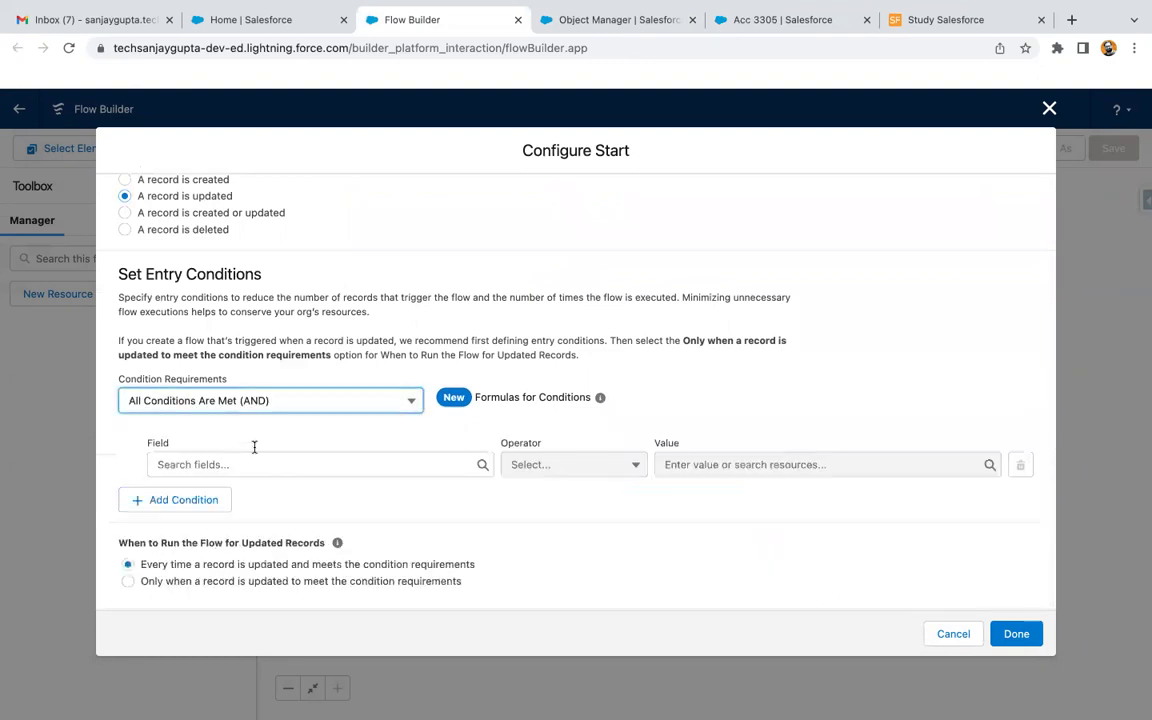
{"action": "scroll", "coordinate": [411, 424], "scroll_direction": "down", "scroll_amount": 3}
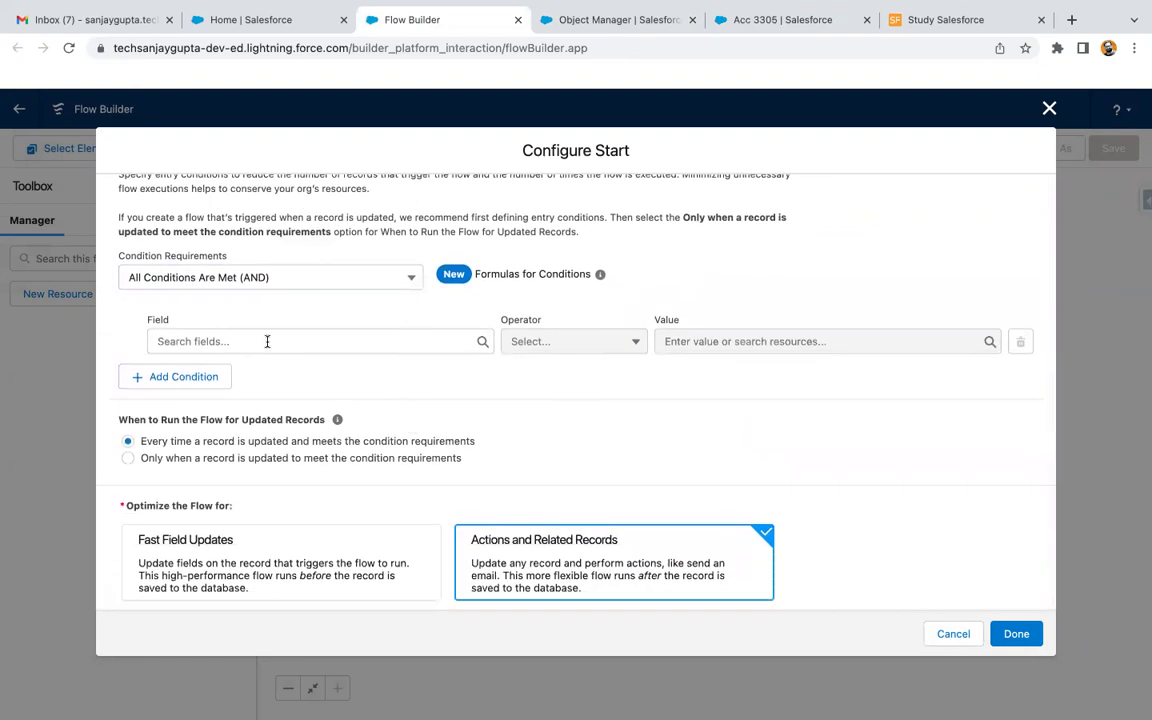
{"action": "left_click", "coordinate": [267, 341]}
{"action": "type", "text": "is"}
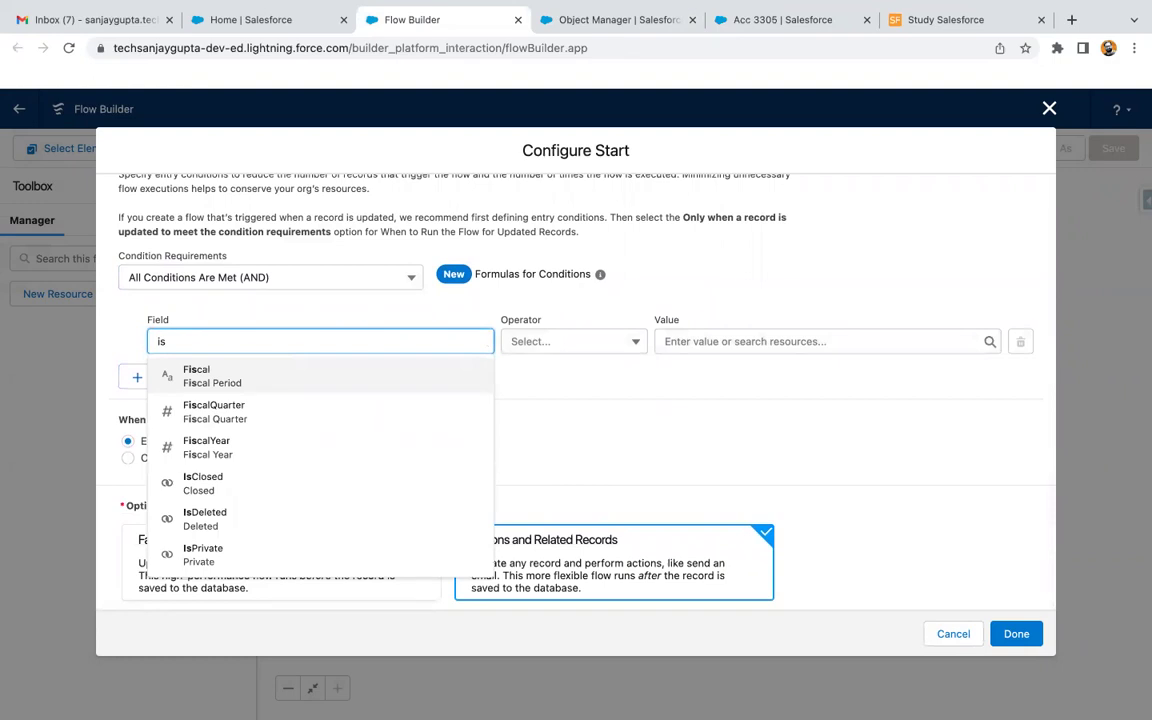
{"action": "type", "text": "won"}
{"action": "left_click", "coordinate": [285, 370]}
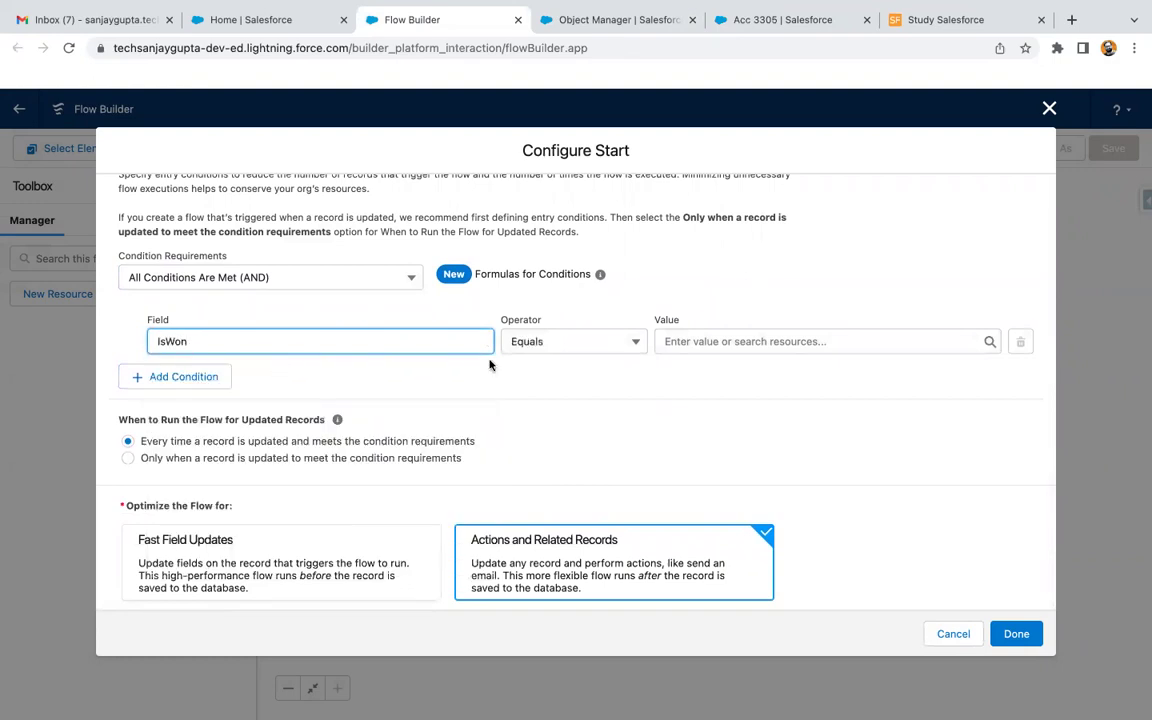
{"action": "left_click", "coordinate": [679, 343]}
{"action": "type", "text": "true"}
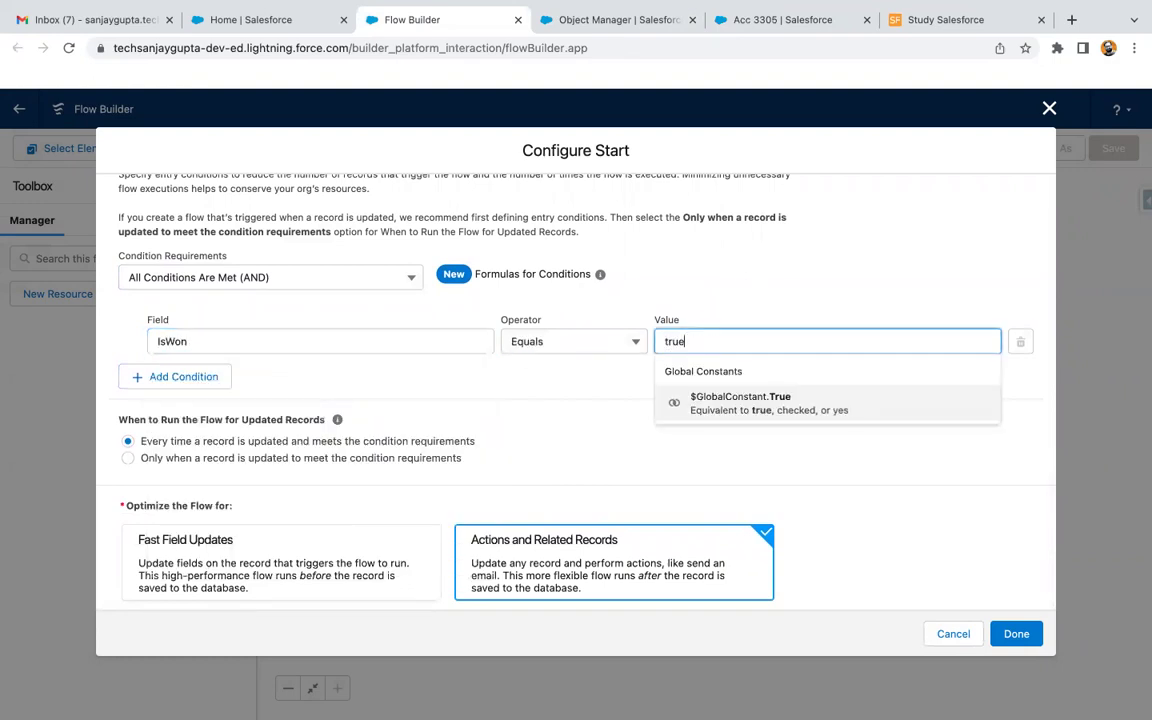
{"action": "left_click", "coordinate": [720, 397]}
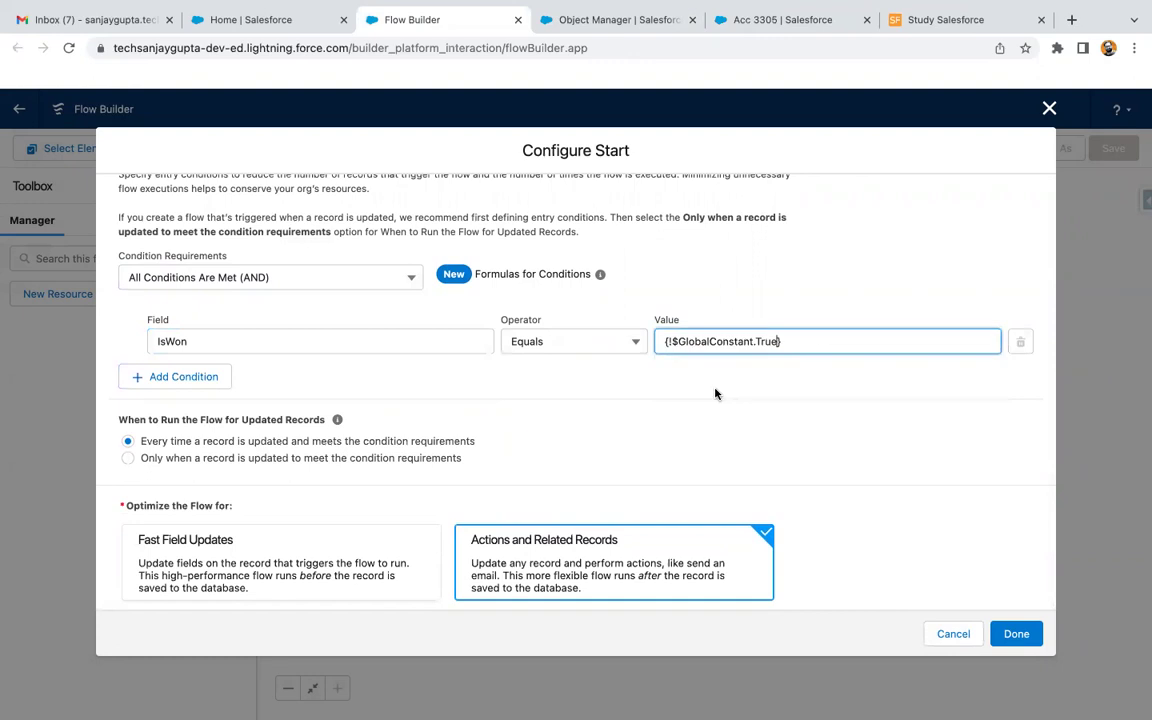
Add a second entry condition, StageName Is Changed $GlobalConstant.True, and accept the start configuration
{"action": "left_click", "coordinate": [192, 377]}
{"action": "left_click", "coordinate": [203, 392]}
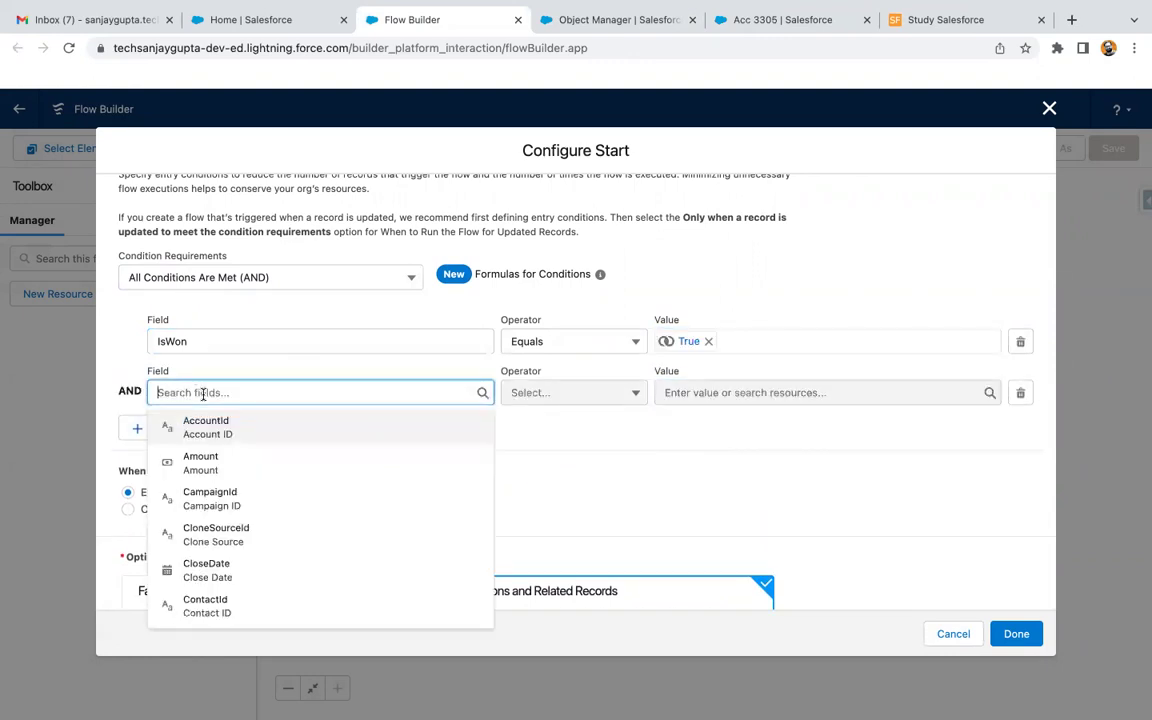
{"action": "type", "text": "stage"}
{"action": "left_click", "coordinate": [206, 470]}
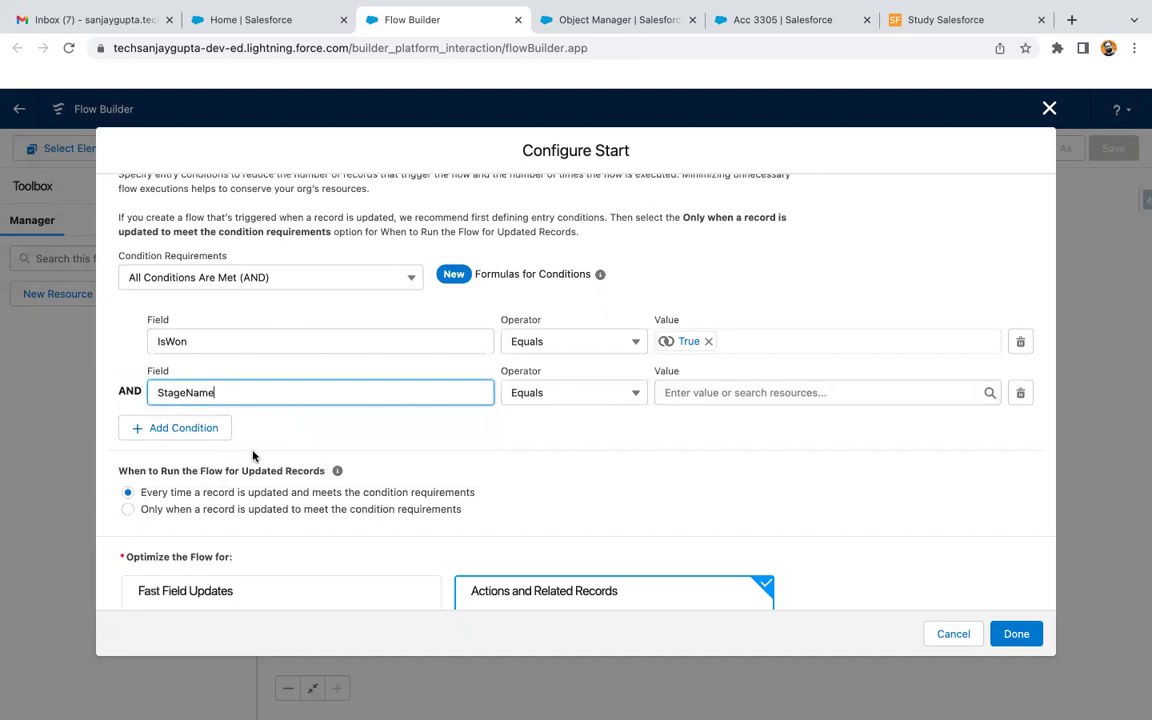
{"action": "left_click", "coordinate": [535, 392]}
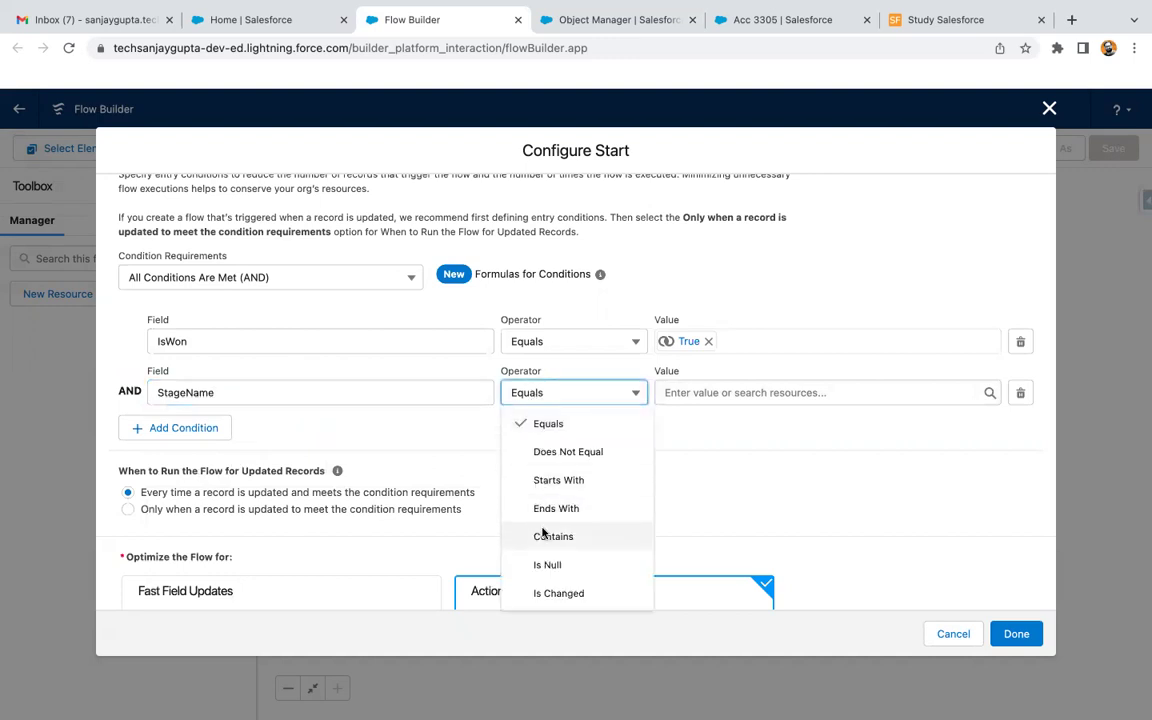
{"action": "left_click", "coordinate": [557, 592]}
{"action": "left_click", "coordinate": [708, 392]}
{"action": "type", "text": "true"}
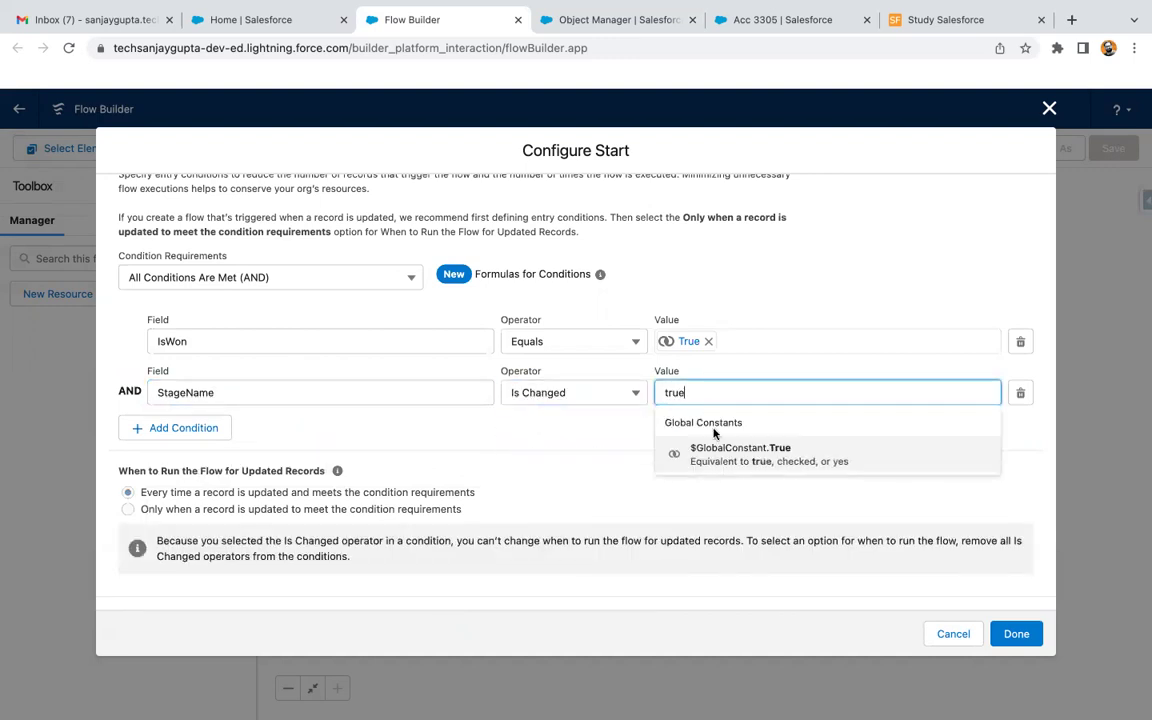
{"action": "left_click", "coordinate": [718, 450]}
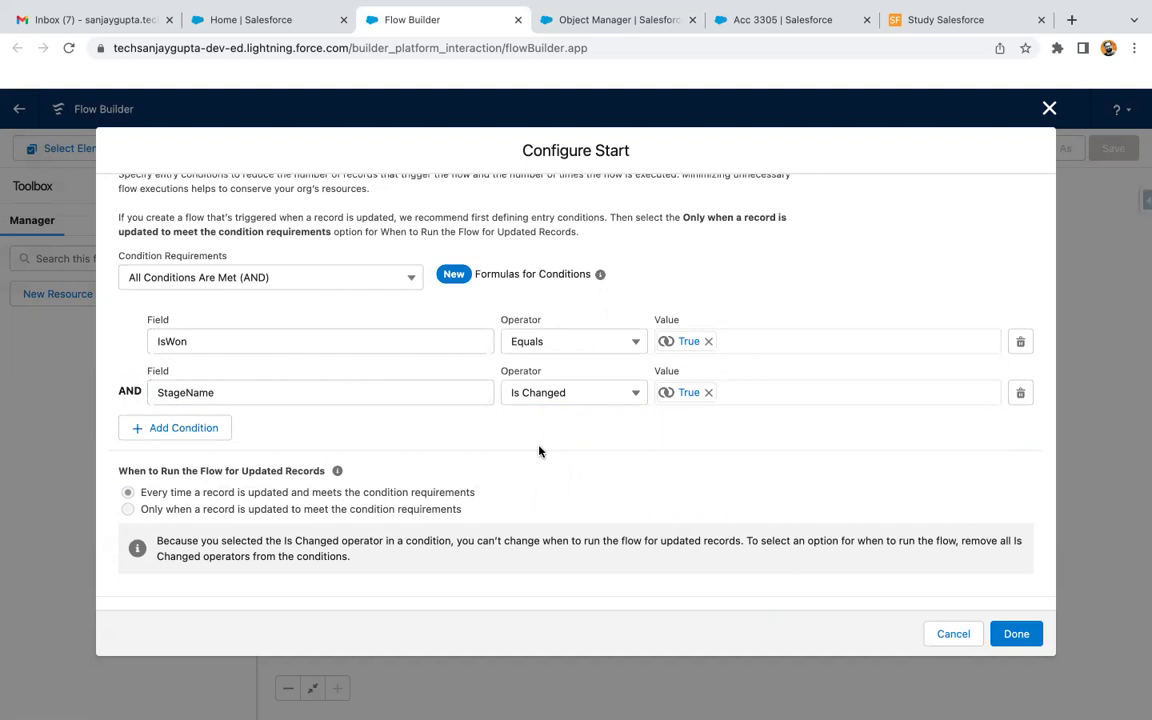
{"action": "left_click", "coordinate": [1022, 633]}
Add a Get Records element to the Run Immediately path and label it Get CDLs of Opp
{"action": "left_click_drag", "start_coordinate": [887, 337], "coordinate": [725, 339]}
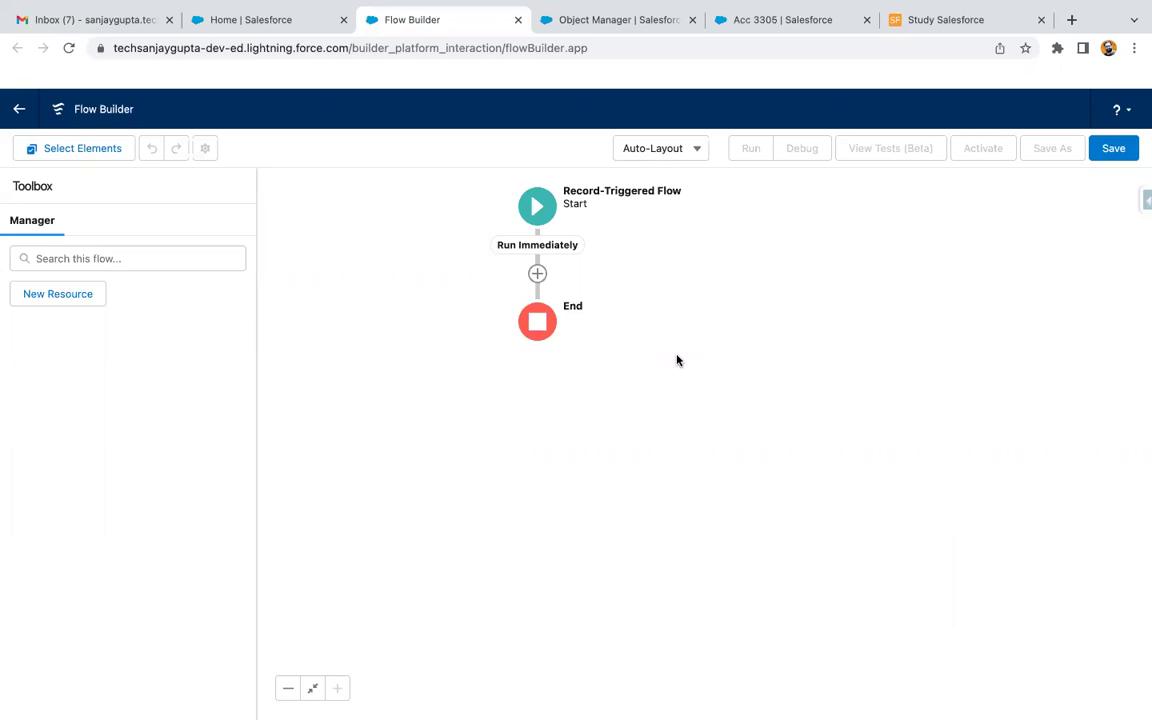
{"action": "left_click", "coordinate": [537, 273]}
{"action": "scroll", "coordinate": [530, 424], "scroll_direction": "down", "scroll_amount": 2}
{"action": "scroll", "coordinate": [529, 427], "scroll_direction": "down", "scroll_amount": 6}
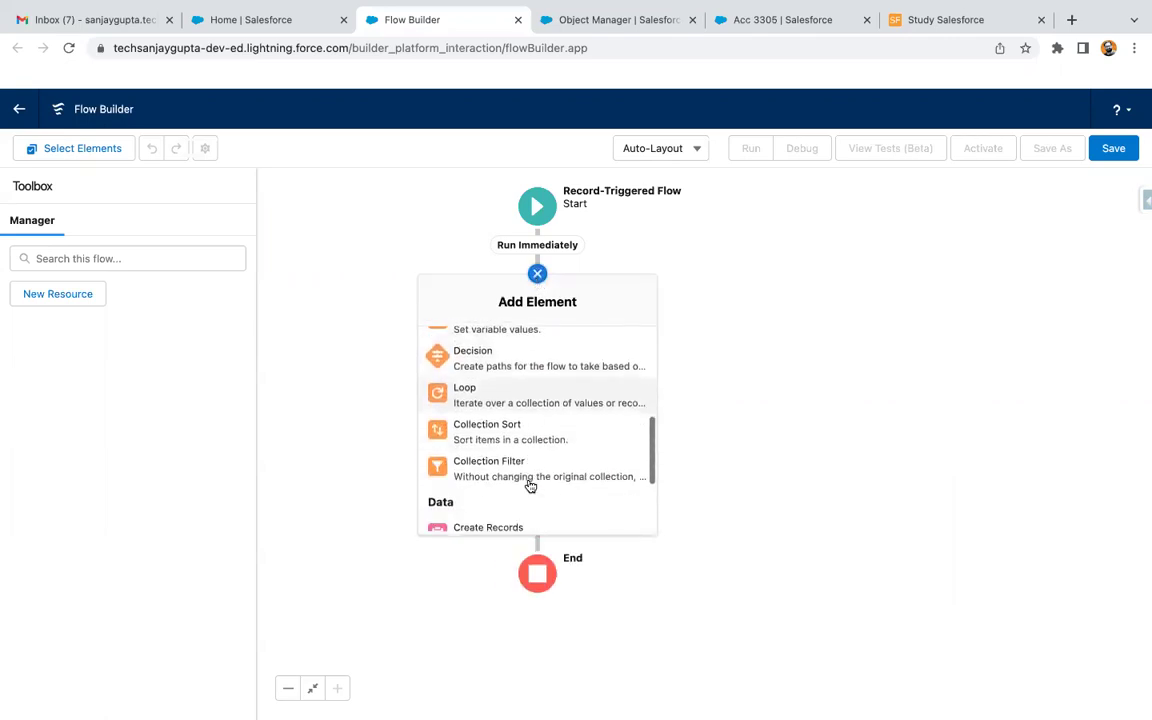
{"action": "left_click", "coordinate": [488, 471]}
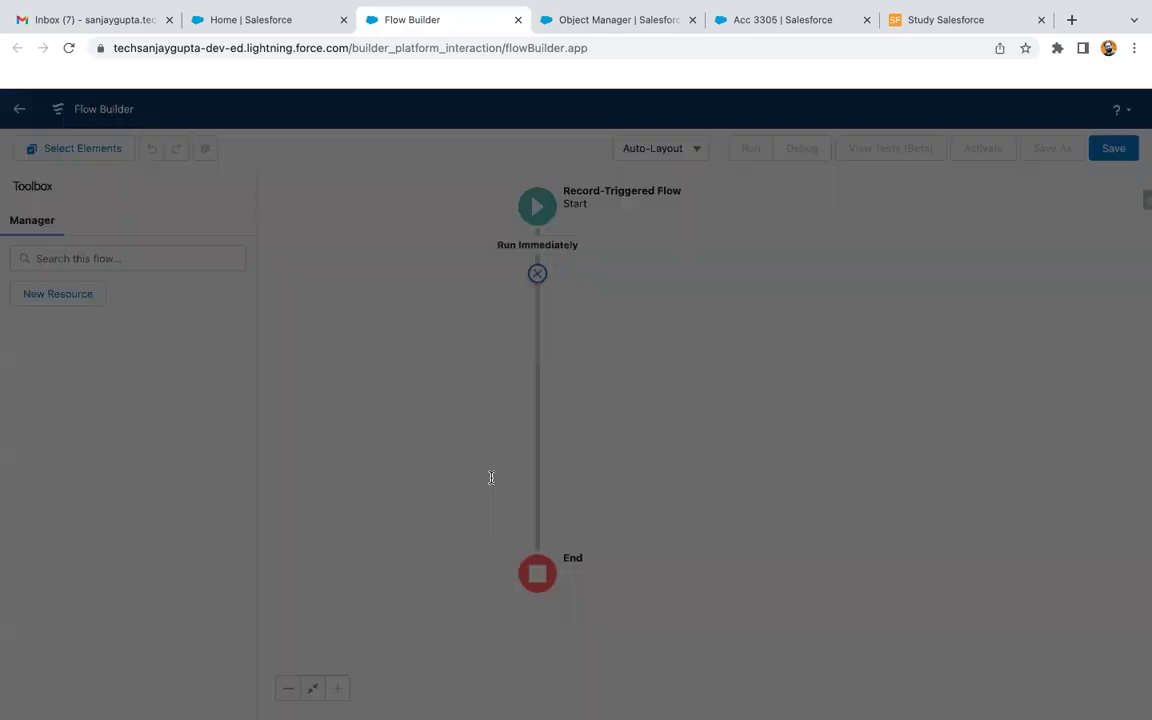
{"action": "type", "text": "Get "}
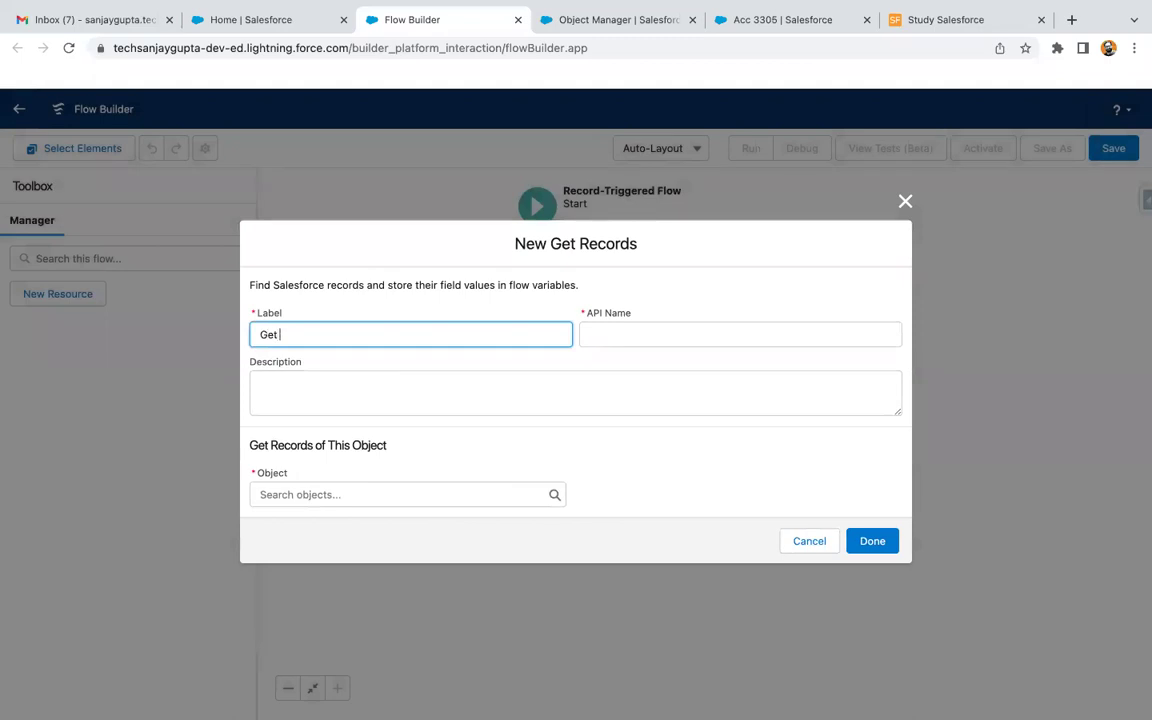
{"action": "type", "text": "CDLs of Opp"}
{"action": "left_click", "coordinate": [519, 447]}
Set the object of the Get Records element to Content Document Link
{"action": "left_click", "coordinate": [391, 494]}
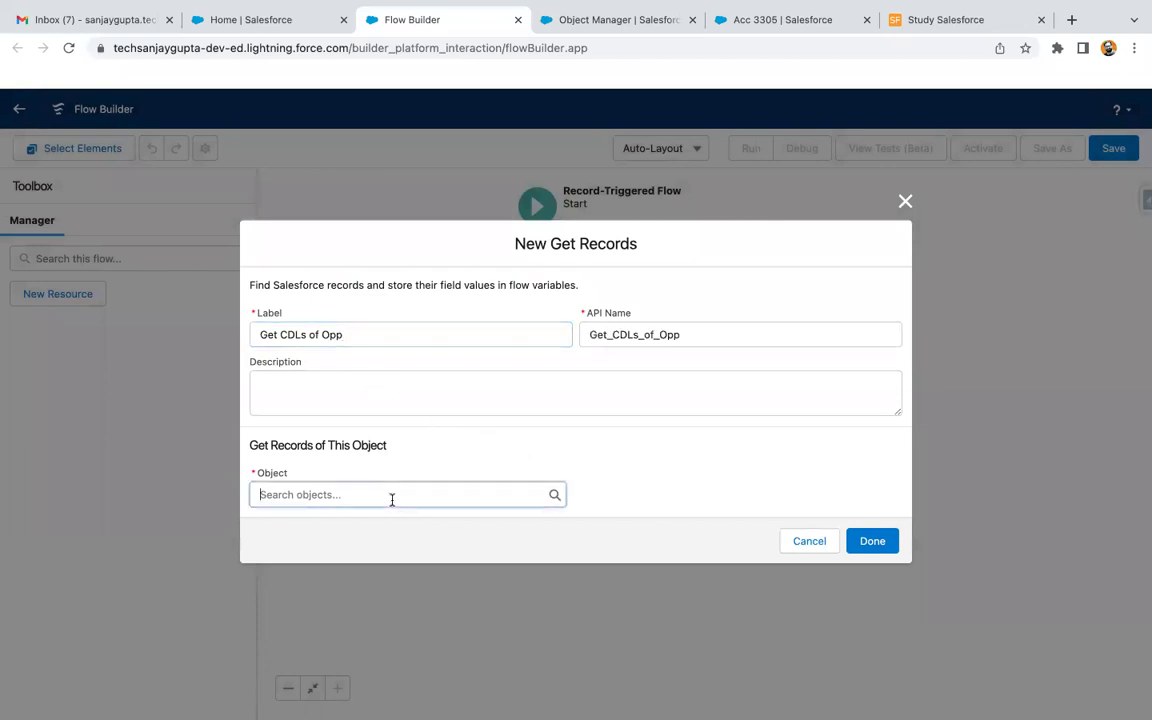
{"action": "type", "text": "content"}
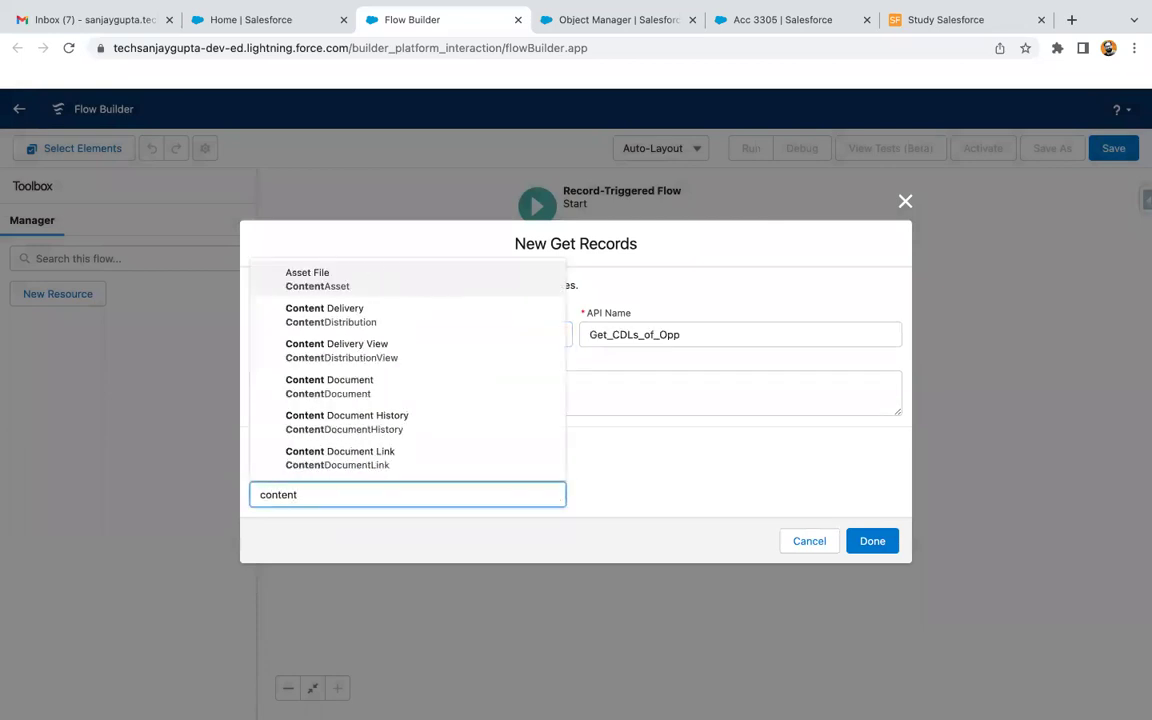
{"action": "type", "text": "doc"}
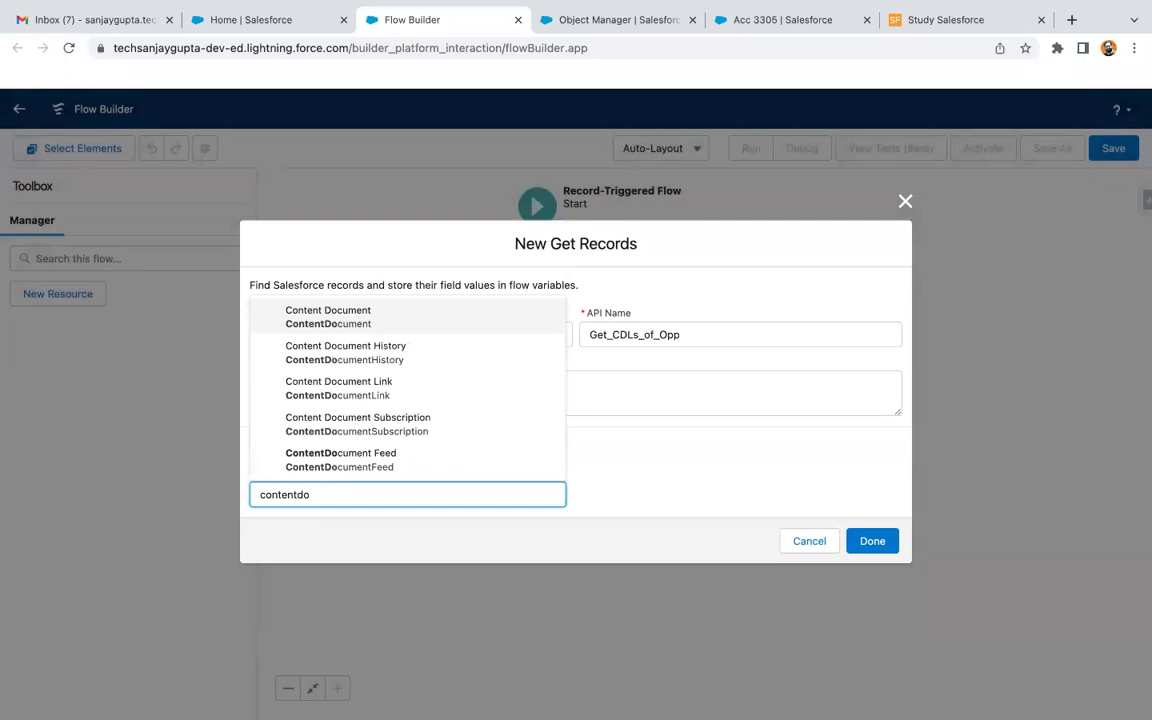
{"action": "left_click", "coordinate": [377, 388]}
{"action": "scroll", "coordinate": [545, 465], "scroll_direction": "down", "scroll_amount": 3}
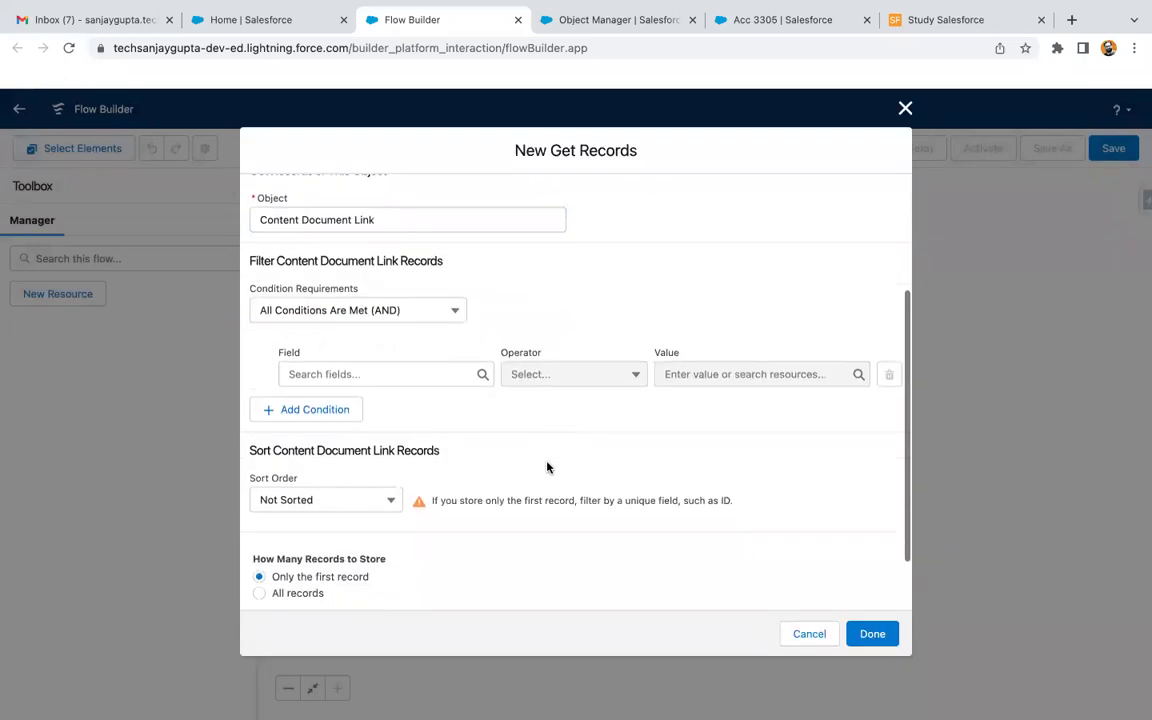
{"action": "scroll", "coordinate": [460, 411], "scroll_direction": "up", "scroll_amount": 2}
{"action": "scroll", "coordinate": [460, 411], "scroll_direction": "down", "scroll_amount": 1}
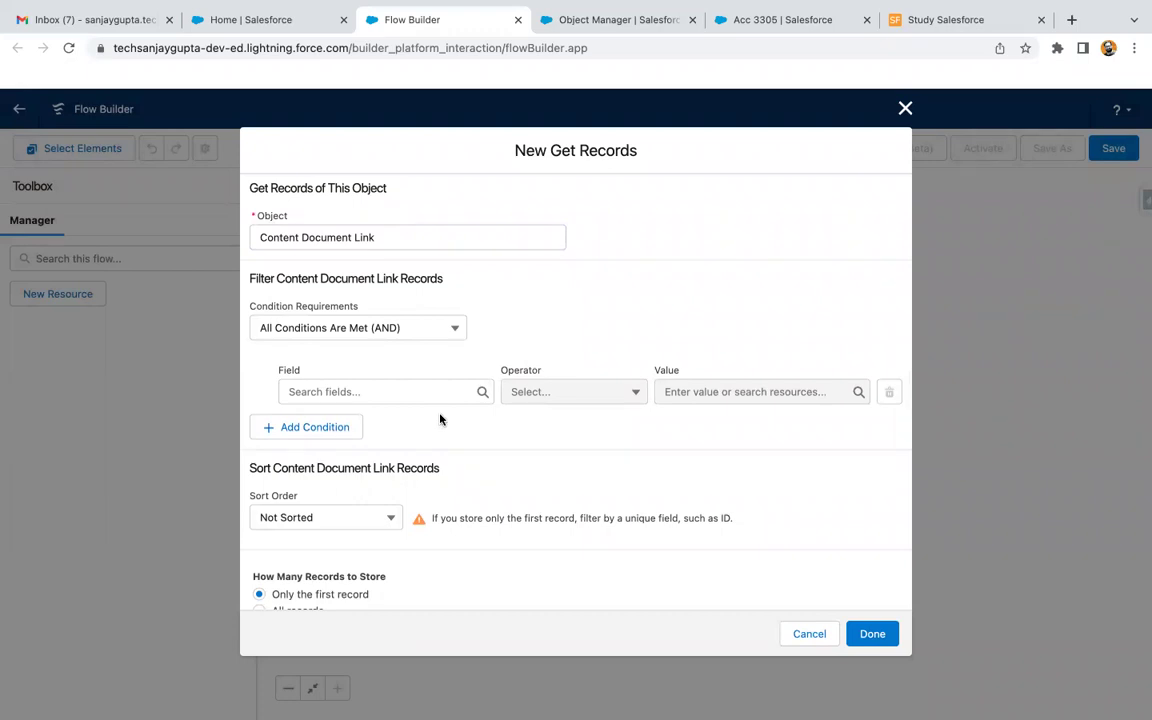
Filter the Content Document Link records with the condition LinkedEntityId Equals $Record > Opportunity ID
{"action": "left_click", "coordinate": [369, 386]}
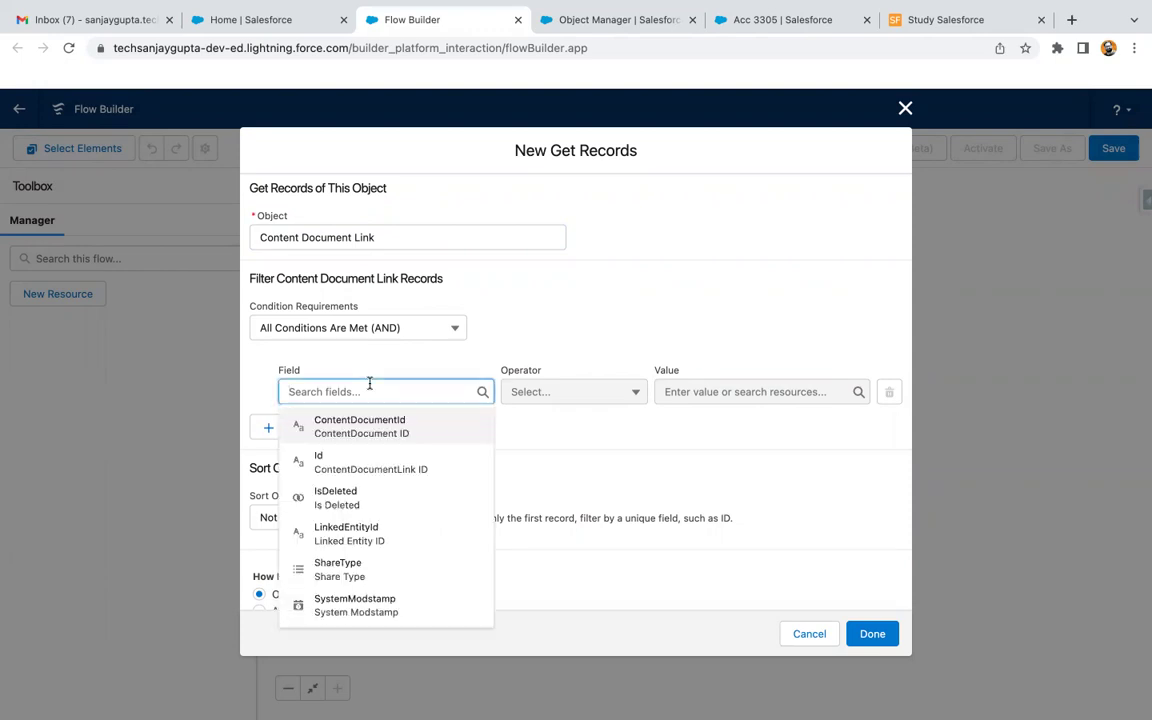
{"action": "left_click", "coordinate": [378, 533]}
{"action": "left_click", "coordinate": [686, 396]}
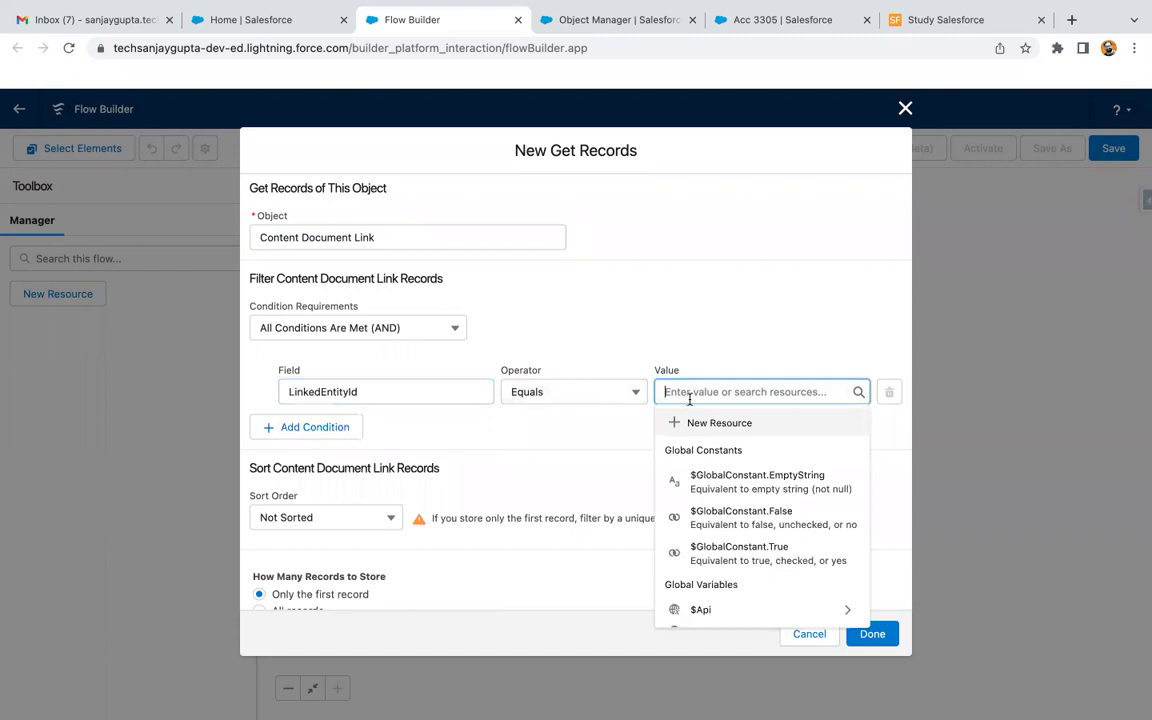
{"action": "type", "text": "reco"}
{"action": "left_click", "coordinate": [708, 452]}
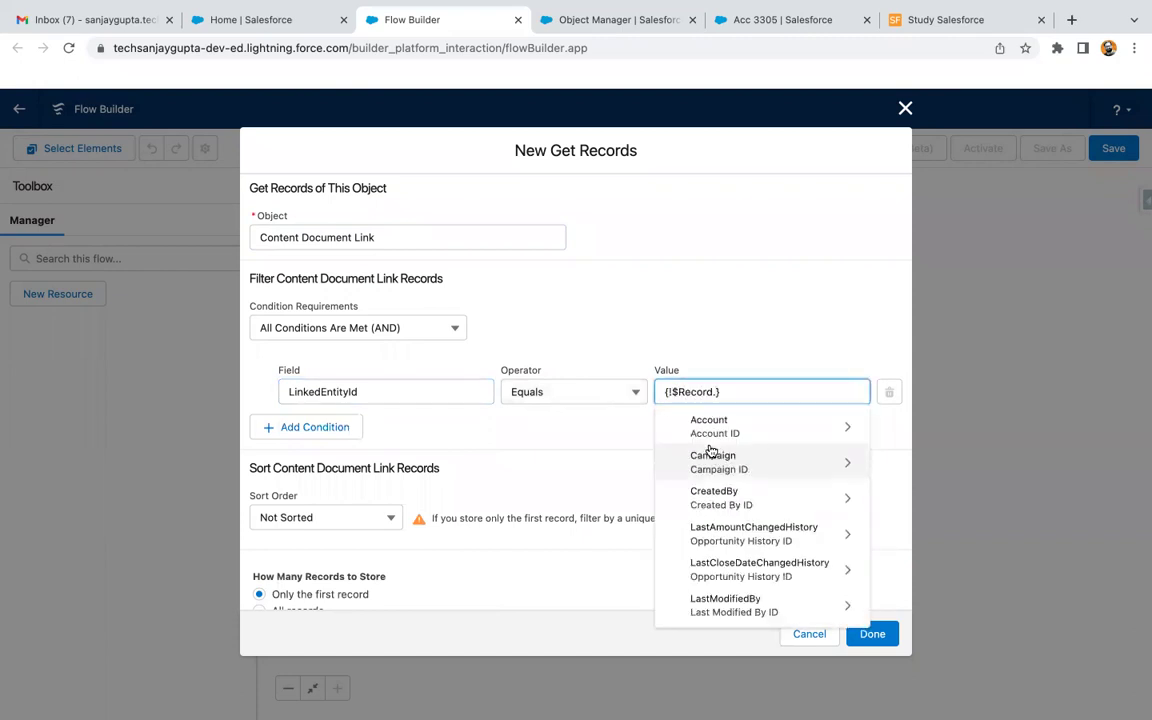
{"action": "type", "text": "id"}
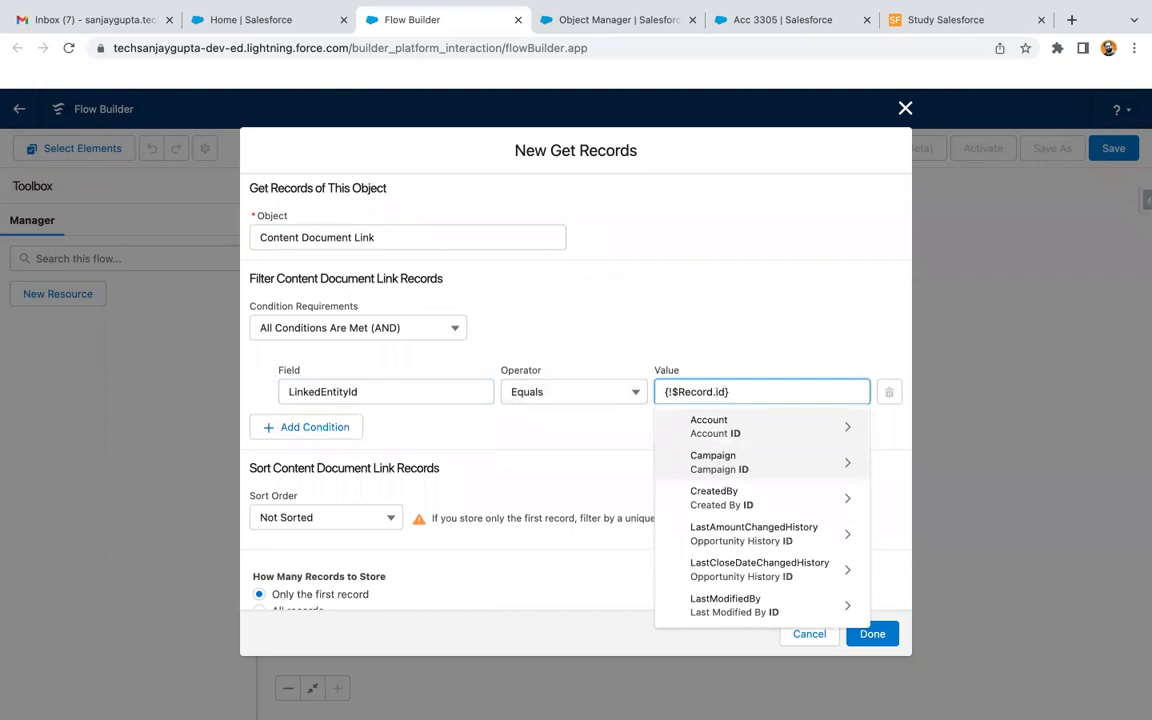
{"action": "scroll", "coordinate": [720, 548], "scroll_direction": "down", "scroll_amount": 5}
{"action": "scroll", "coordinate": [720, 550], "scroll_direction": "down", "scroll_amount": 3}
{"action": "left_click", "coordinate": [718, 553]}
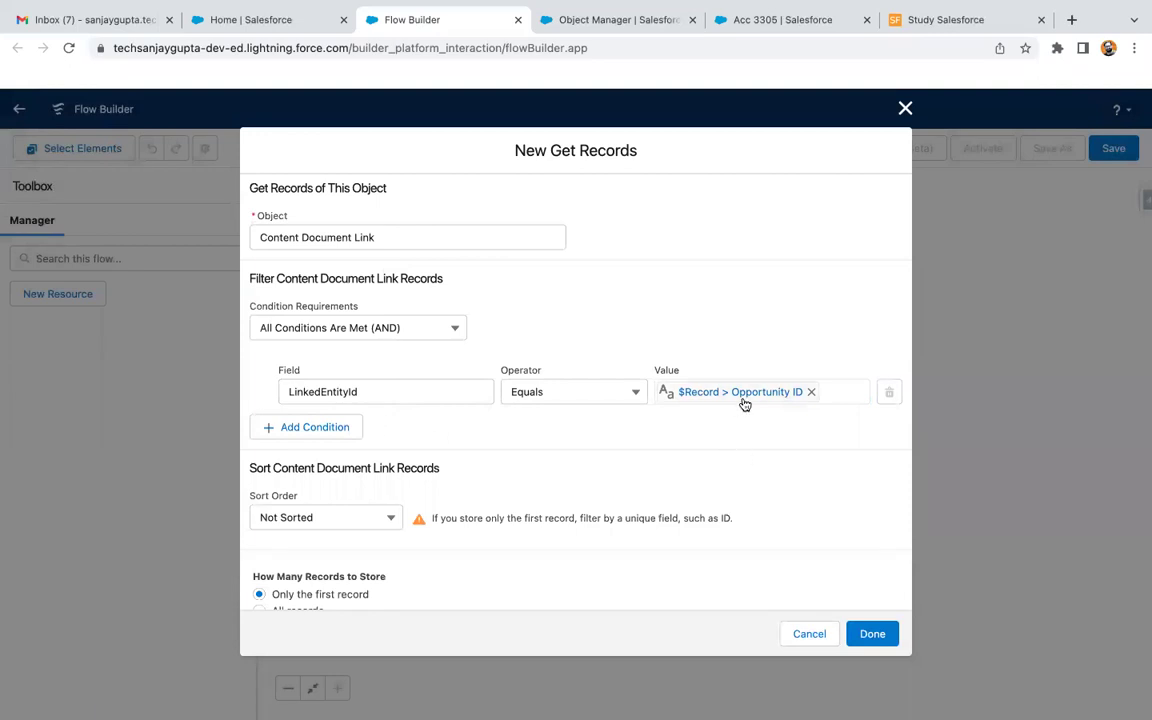
Store all records found by the Get Records element and accept its configuration
{"action": "scroll", "coordinate": [600, 500], "scroll_direction": "down", "scroll_amount": 2}
{"action": "left_click", "coordinate": [300, 521]}
{"action": "left_click", "coordinate": [868, 636]}
Add a Loop element directly after Get CDLs of Opp and label it Loop Over CDLs
{"action": "left_click_drag", "start_coordinate": [707, 327], "coordinate": [815, 340]}
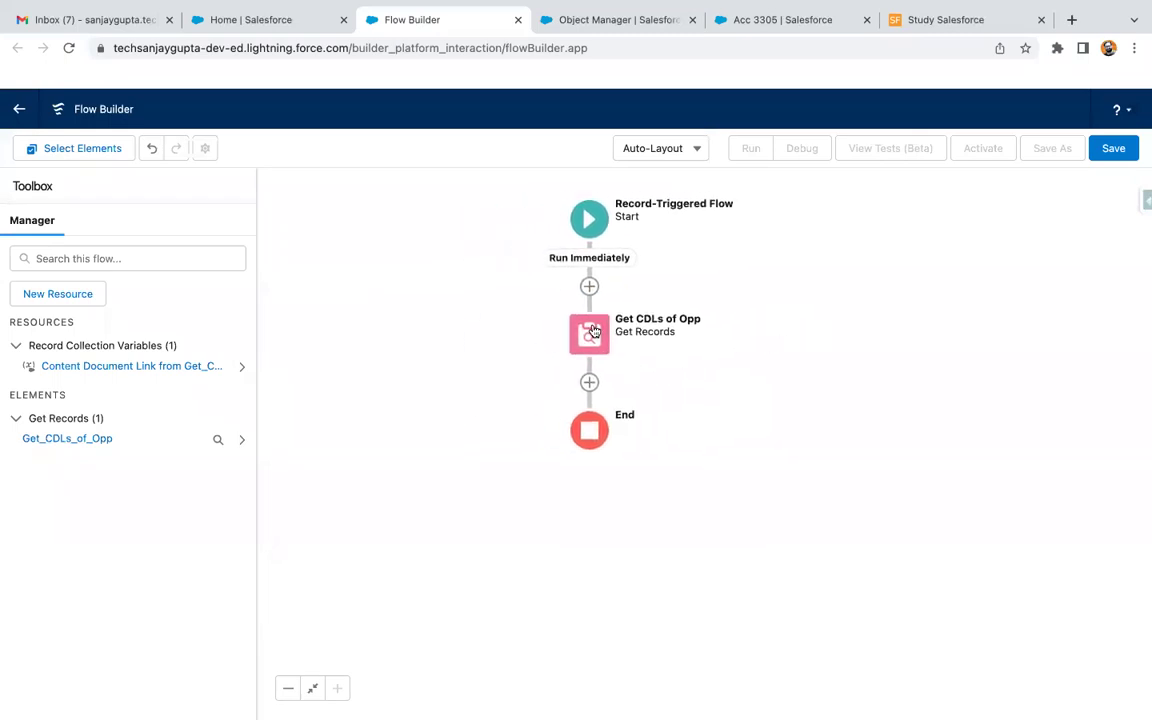
{"action": "left_click", "coordinate": [589, 383]}
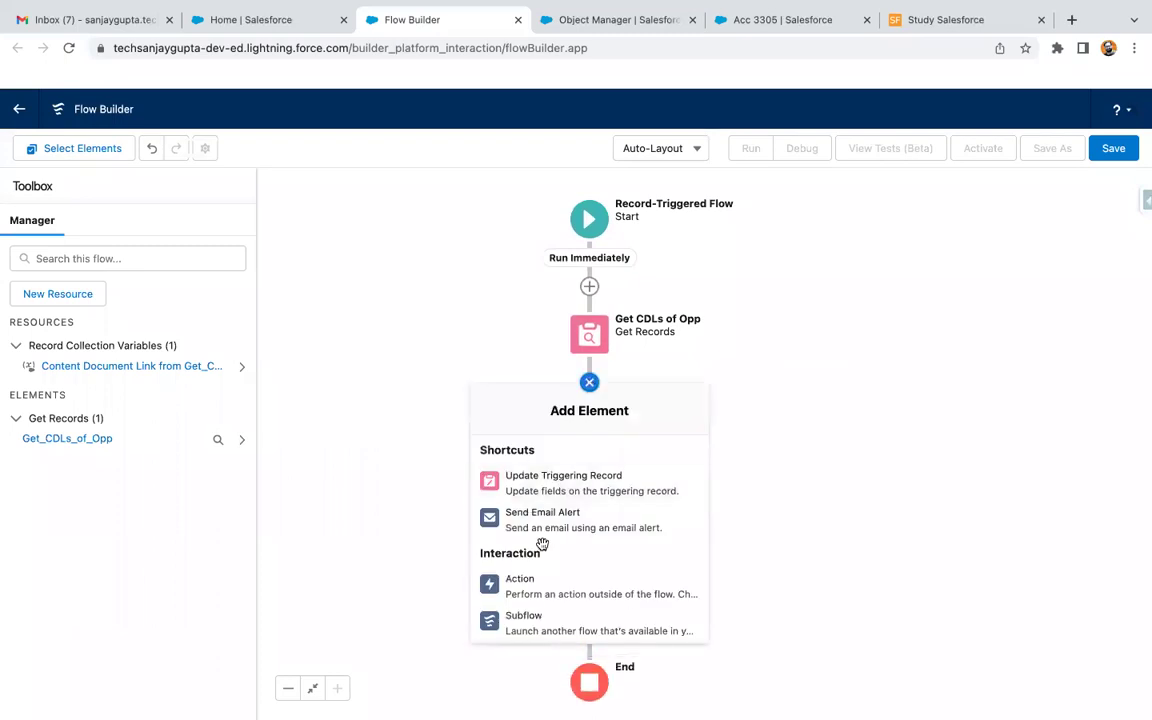
{"action": "scroll", "coordinate": [542, 543], "scroll_direction": "down", "scroll_amount": 3}
{"action": "left_click", "coordinate": [545, 603]}
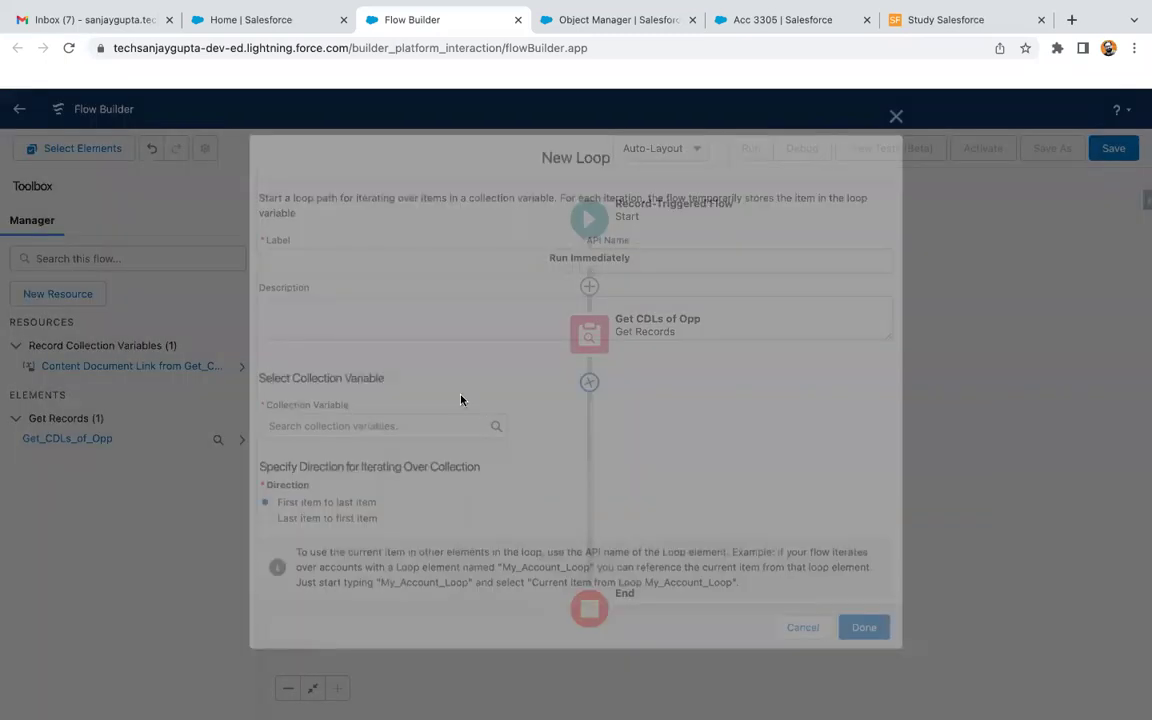
{"action": "type", "text": "Loop Ov"}
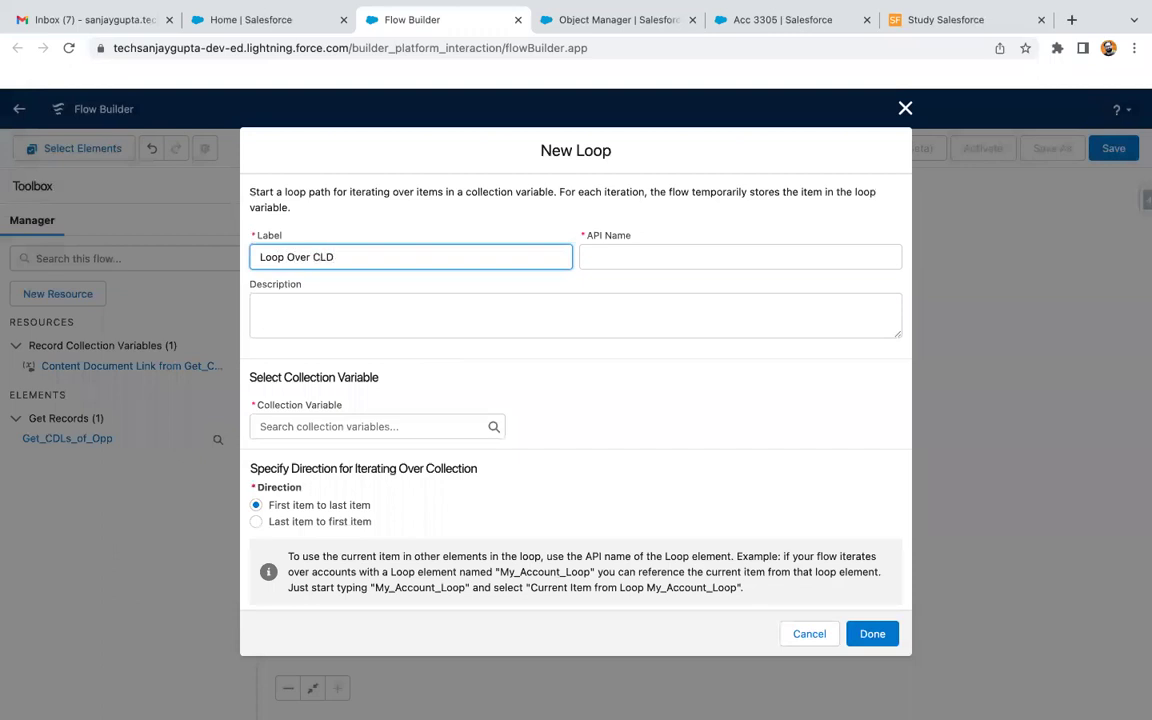
{"action": "type", "text": "er CDLs"}
Set the loop's collection variable to the Content Document Link collection from Get_CDLs_of_Opp and accept the loop
{"action": "left_click", "coordinate": [300, 426]}
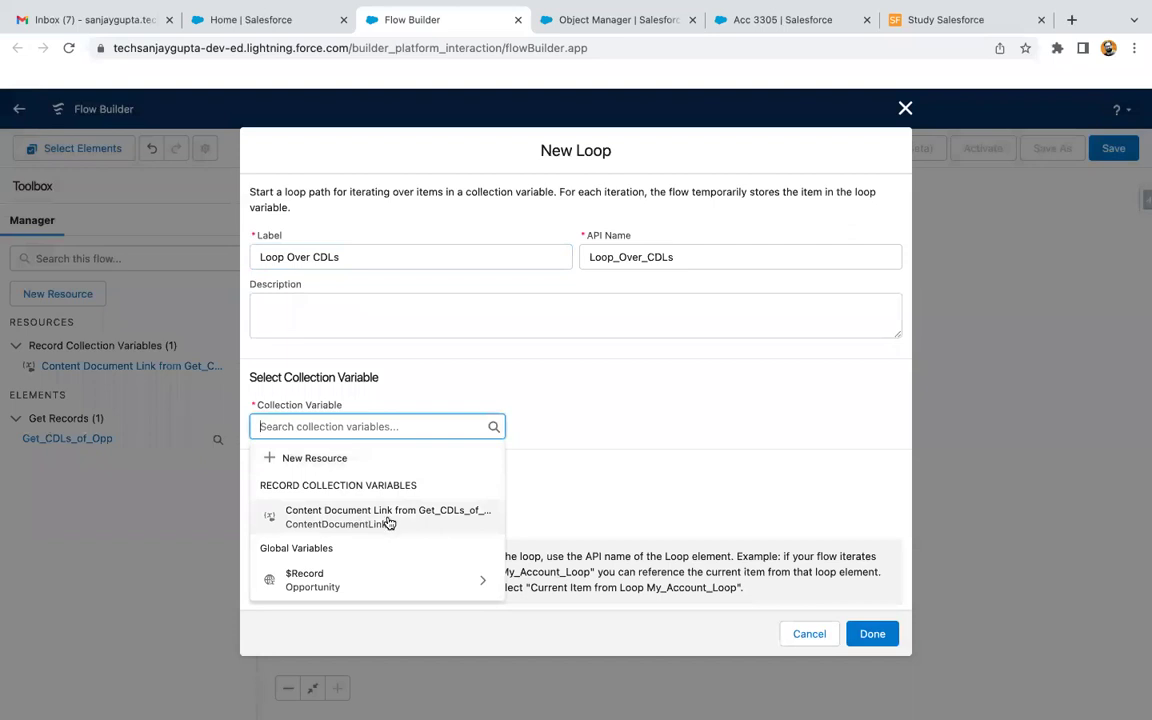
{"action": "left_click", "coordinate": [358, 518]}
{"action": "left_click", "coordinate": [860, 630]}
Start a new resource of type Variable with the API name CDLRecord
{"action": "left_click_drag", "start_coordinate": [733, 475], "coordinate": [739, 395]}
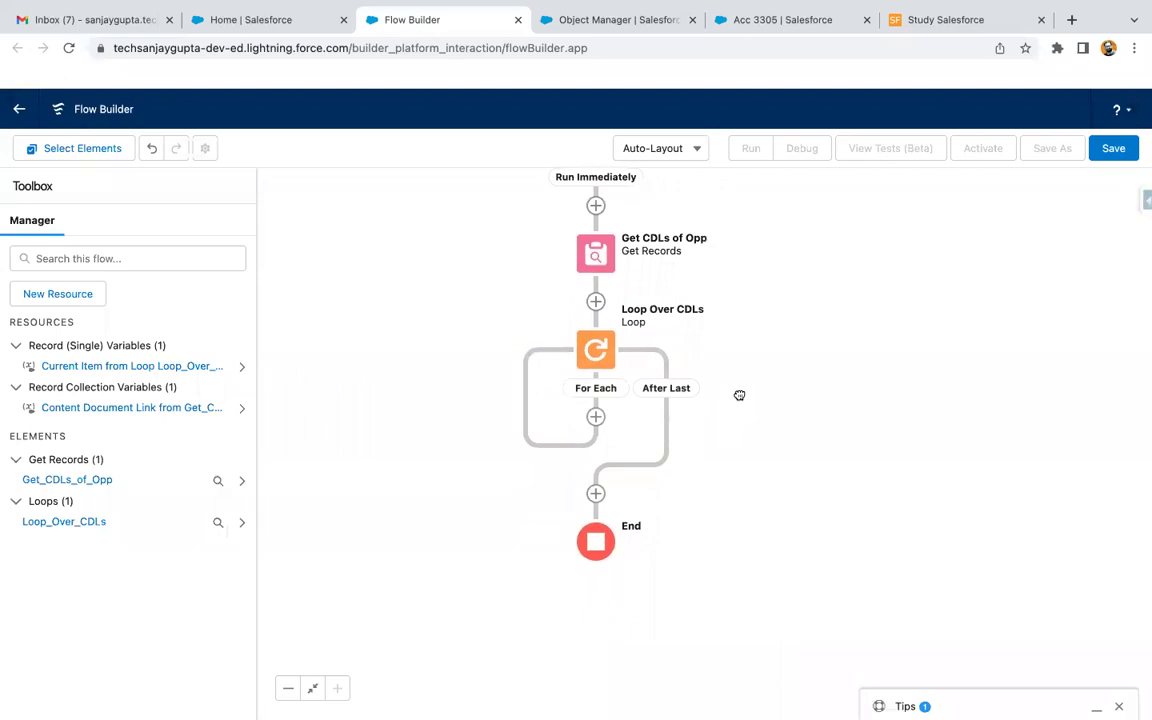
{"action": "left_click_drag", "start_coordinate": [392, 357], "coordinate": [373, 346]}
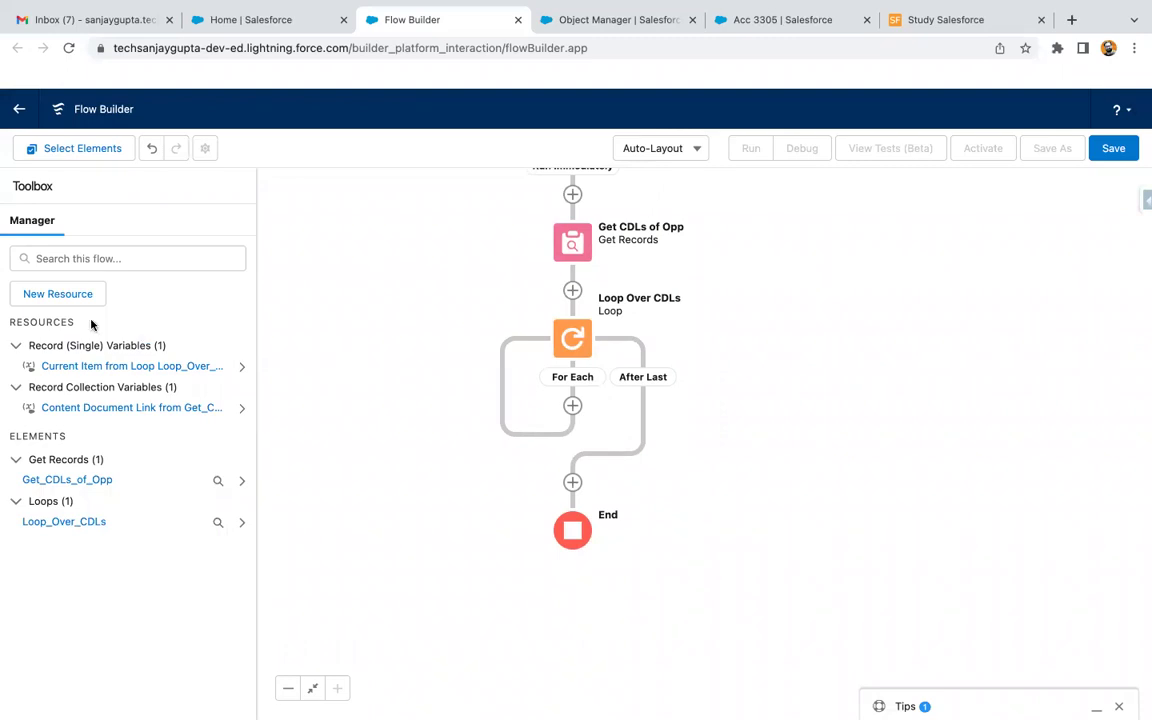
{"action": "left_click", "coordinate": [54, 298]}
{"action": "left_click", "coordinate": [336, 342]}
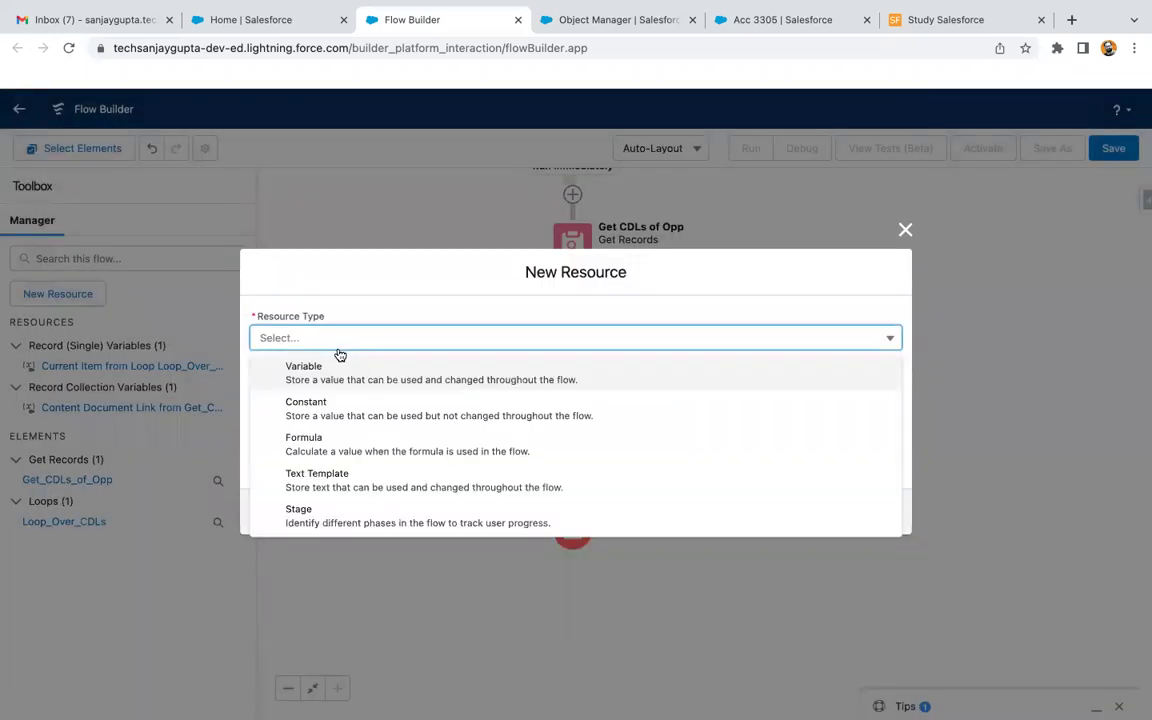
{"action": "left_click", "coordinate": [320, 372]}
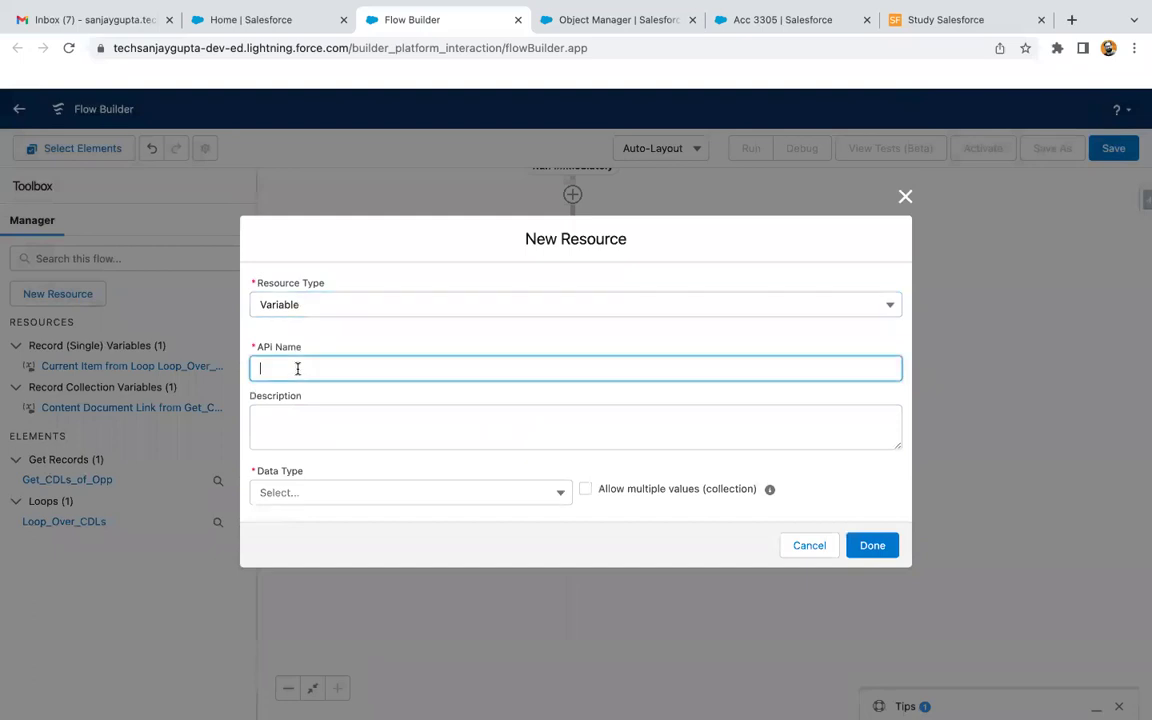
{"action": "type", "text": "CDLRecord"}
Give the CDLRecord variable the data type Record and the object Content Document Link, and save the resource
{"action": "left_click", "coordinate": [320, 493]}
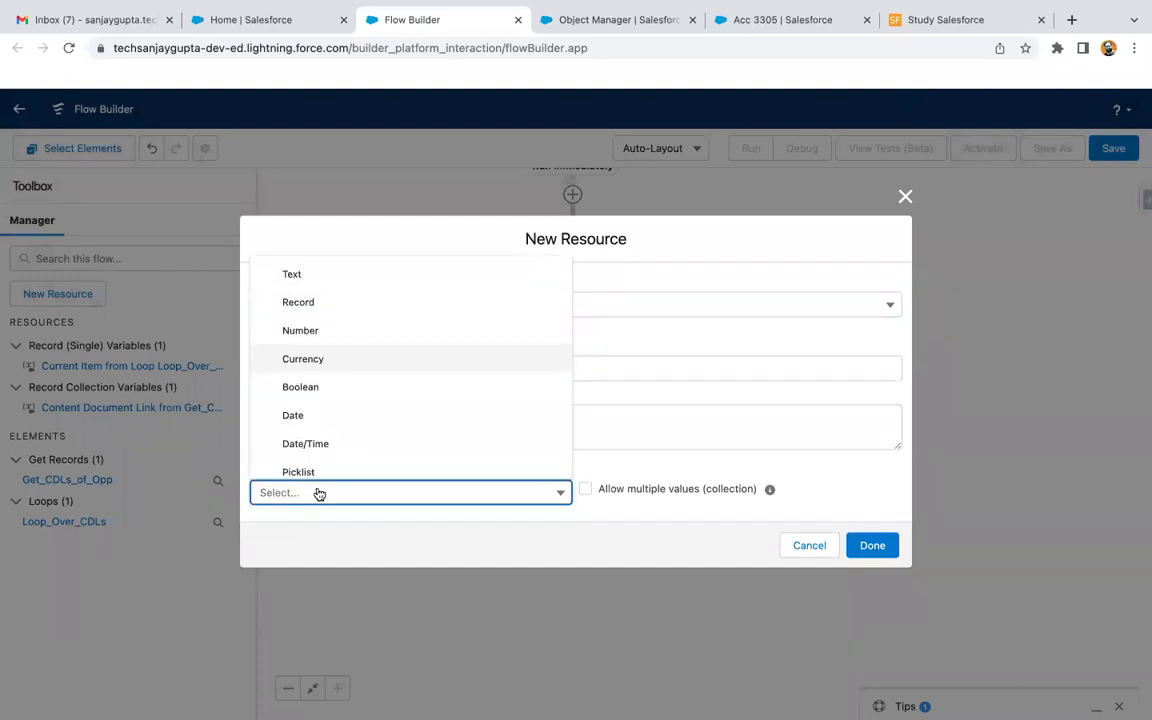
{"action": "left_click", "coordinate": [305, 330]}
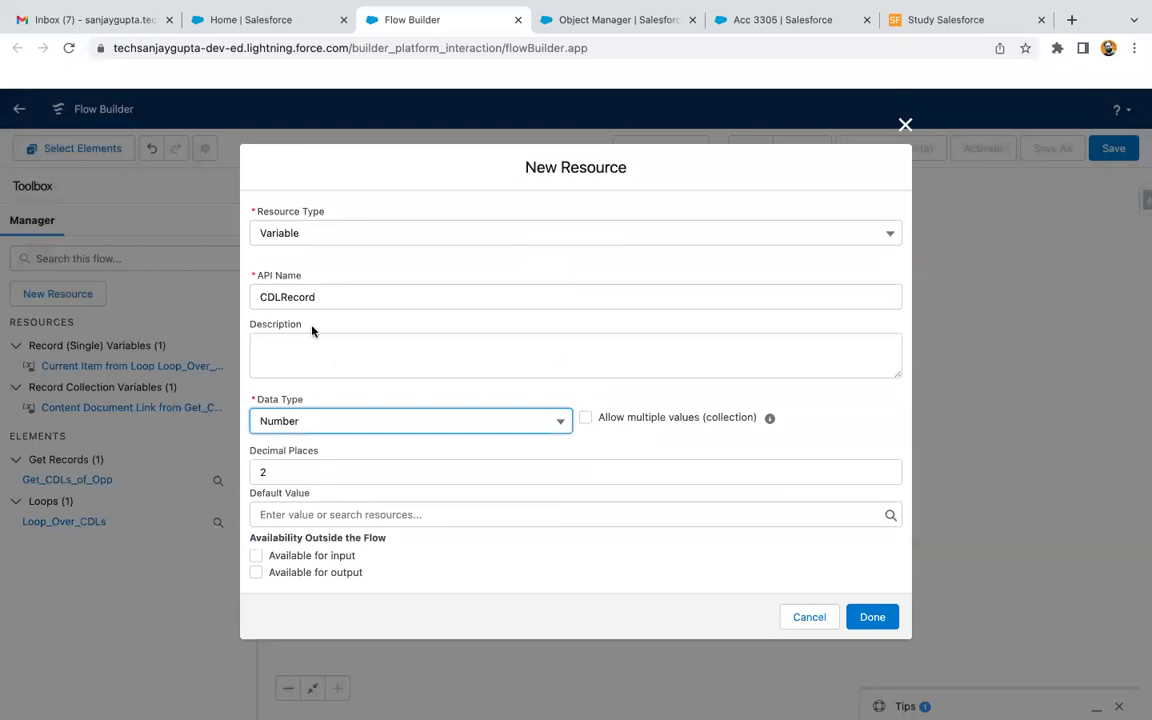
{"action": "left_click", "coordinate": [298, 420]}
{"action": "left_click", "coordinate": [300, 481]}
{"action": "left_click", "coordinate": [306, 489]}
{"action": "type", "text": "contentdocu"}
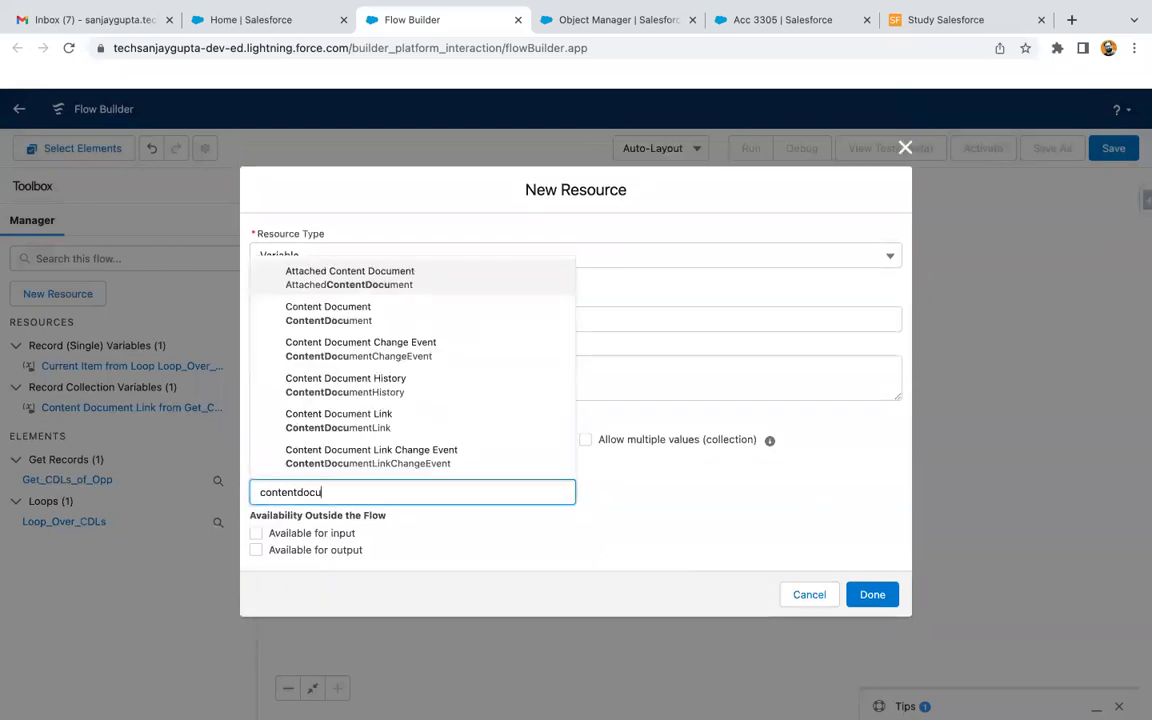
{"action": "left_click", "coordinate": [365, 418]}
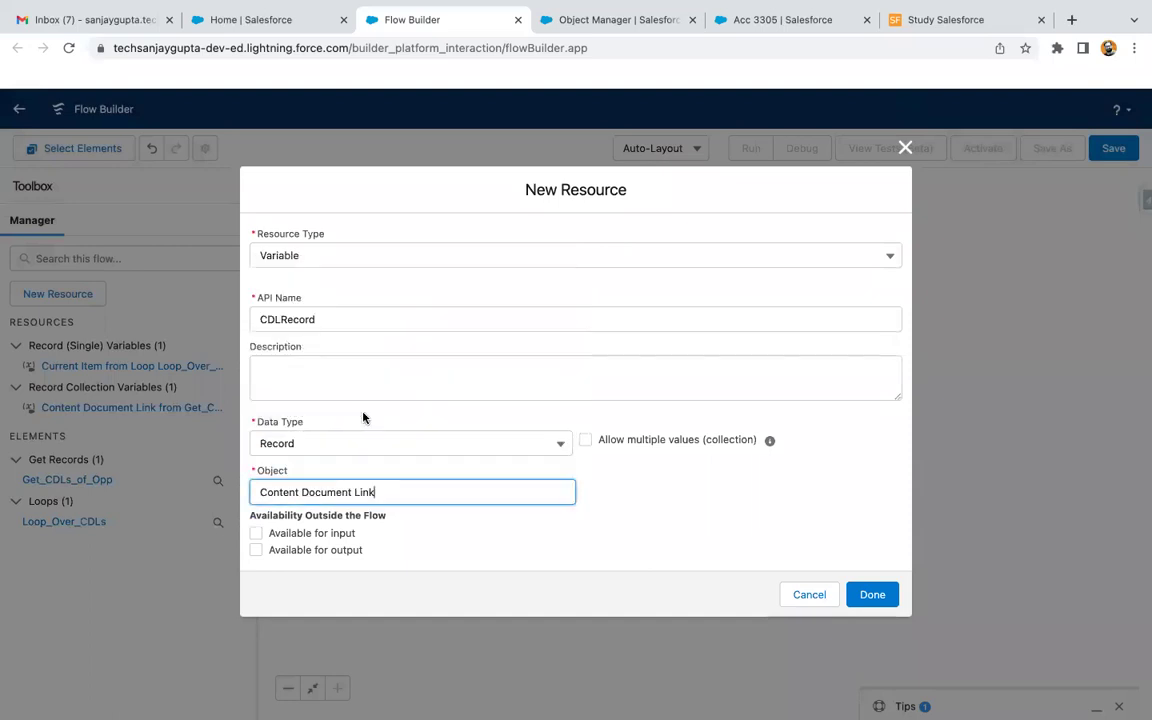
{"action": "left_click", "coordinate": [467, 544]}
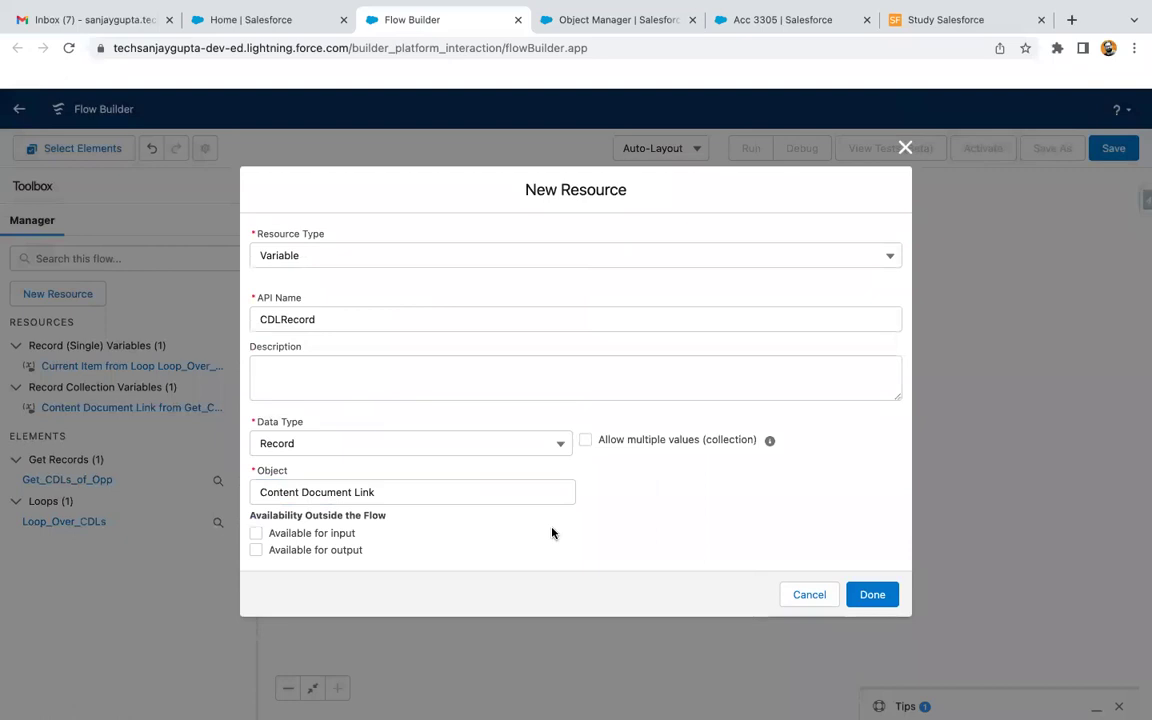
{"action": "left_click", "coordinate": [874, 596]}
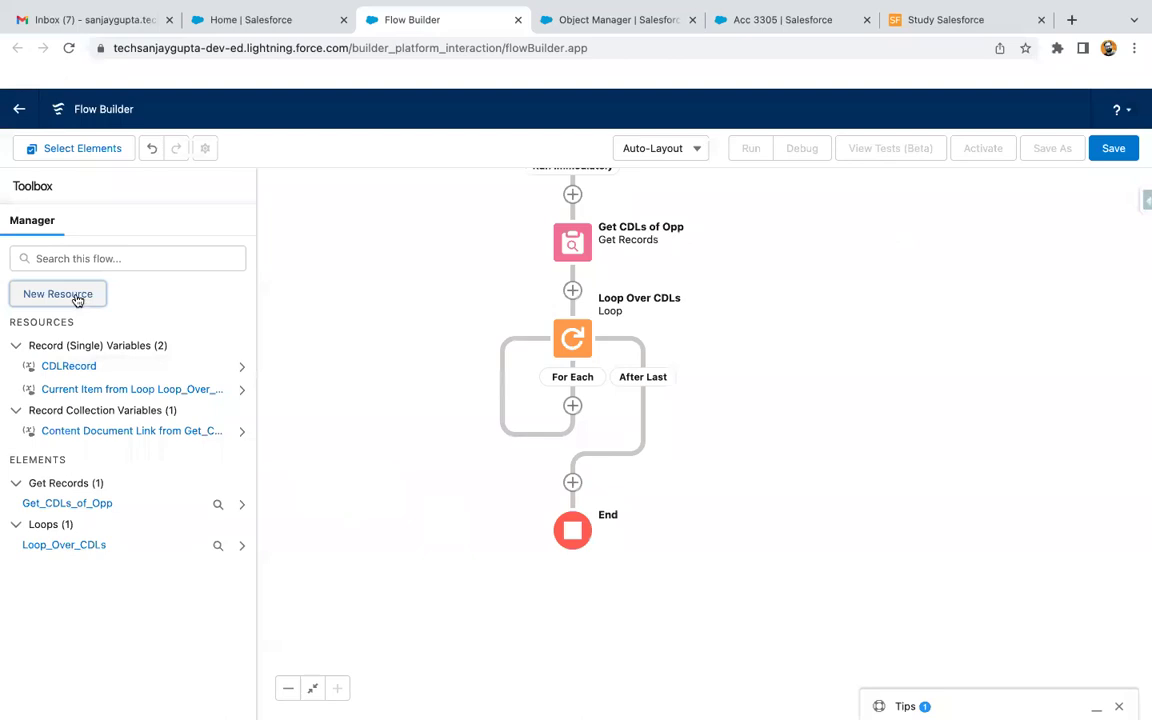
Start another new resource of type Variable with the API name CDLList
{"action": "left_click", "coordinate": [60, 294]}
{"action": "left_click", "coordinate": [295, 340]}
{"action": "left_click", "coordinate": [303, 368]}
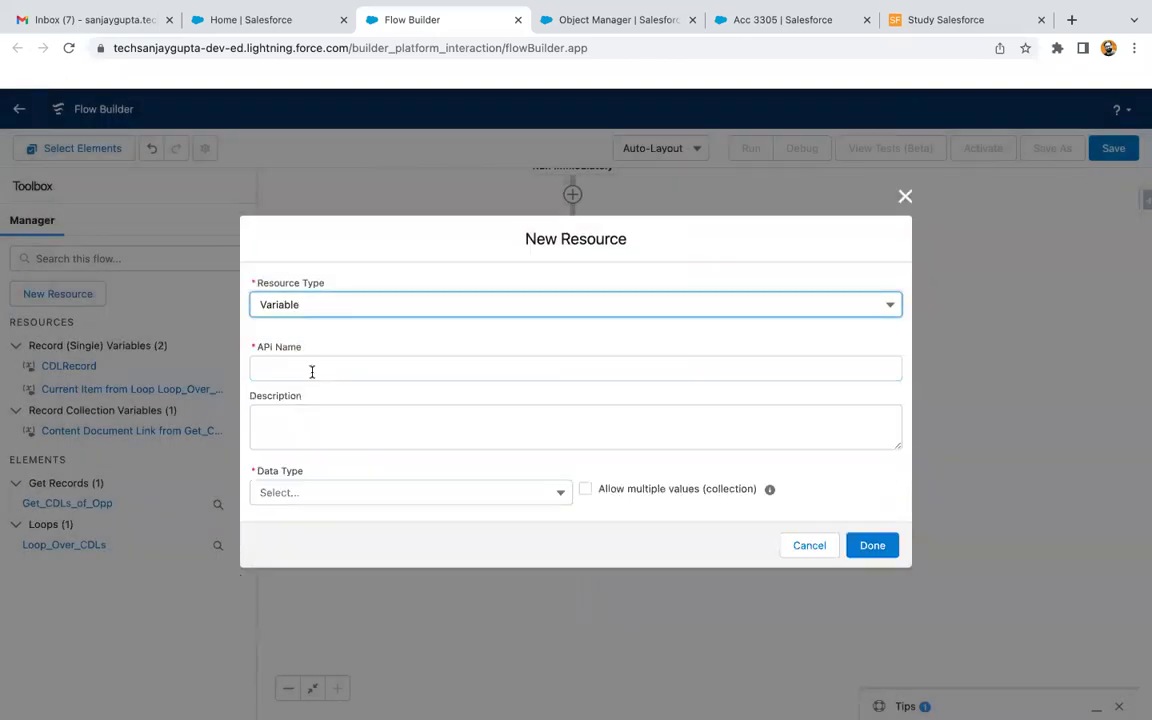
{"action": "type", "text": "CDLList"}
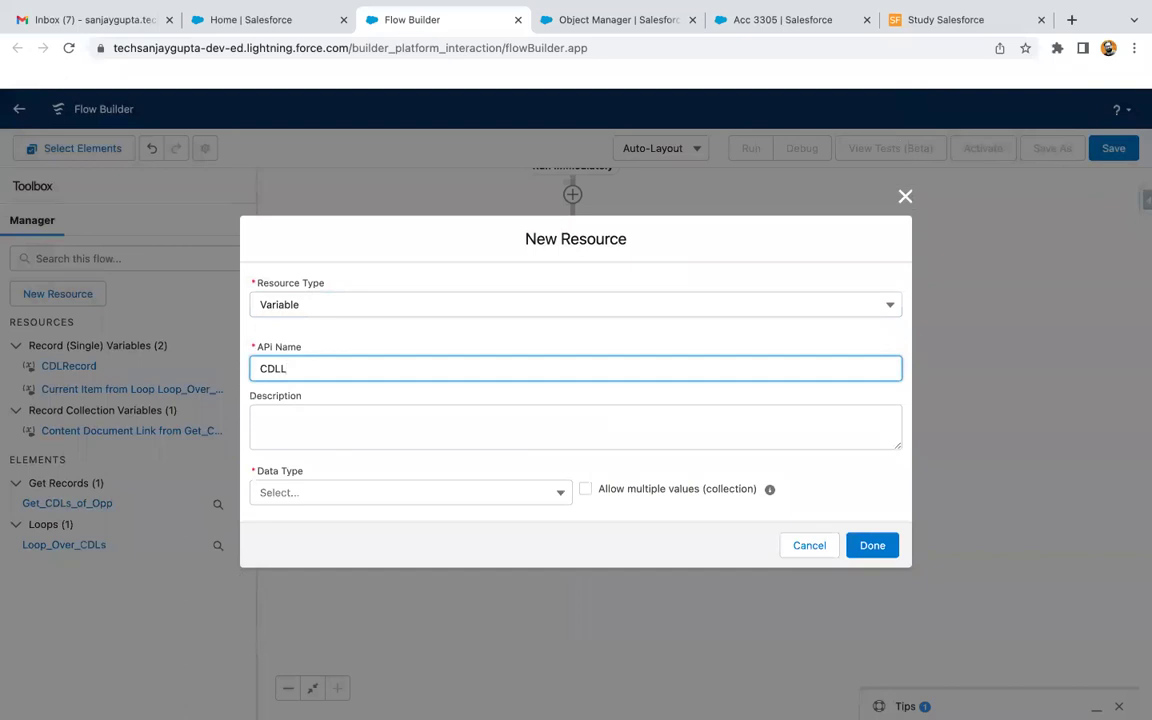
Make CDLList a Record variable for Content Document Link that allows multiple values (collection), and save the resource
{"action": "left_click", "coordinate": [303, 489]}
{"action": "left_click", "coordinate": [302, 303]}
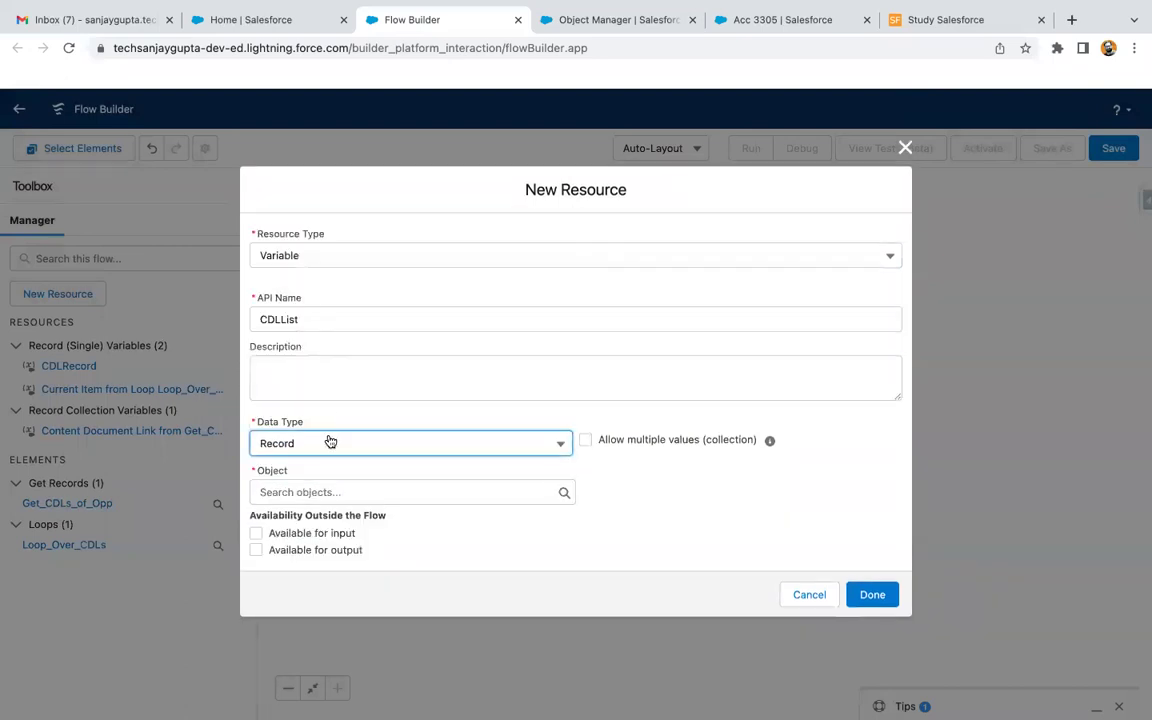
{"action": "left_click", "coordinate": [316, 490]}
{"action": "type", "text": "contentdocu"}
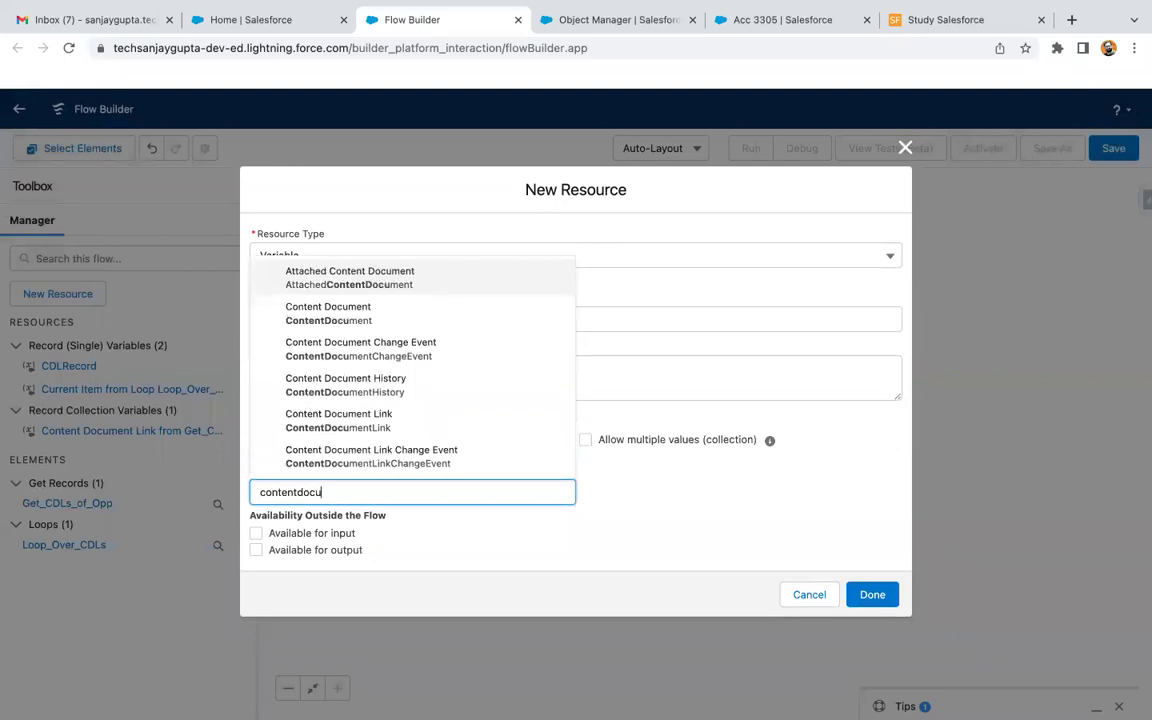
{"action": "left_click", "coordinate": [330, 420]}
{"action": "left_click", "coordinate": [585, 442]}
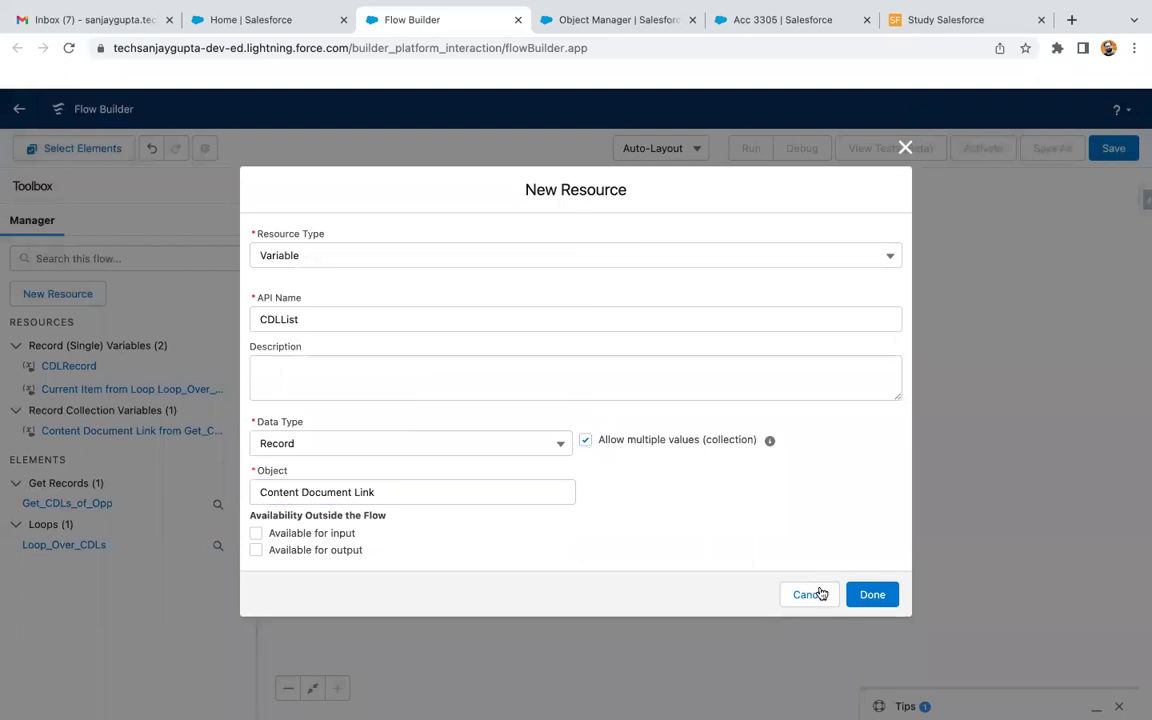
{"action": "left_click", "coordinate": [877, 596]}
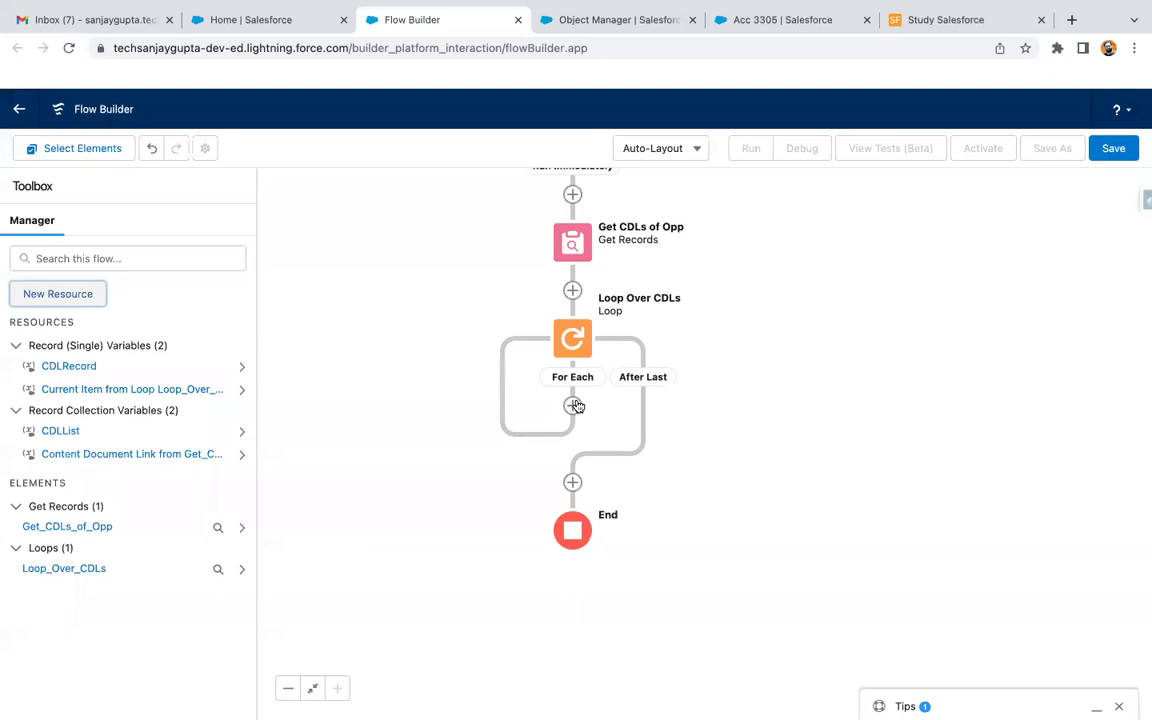
Add an Assignment element to the loop's For Each path and label it Assign information to CDLRecord
{"action": "left_click", "coordinate": [572, 405]}
{"action": "scroll", "coordinate": [541, 584], "scroll_direction": "down", "scroll_amount": 5}
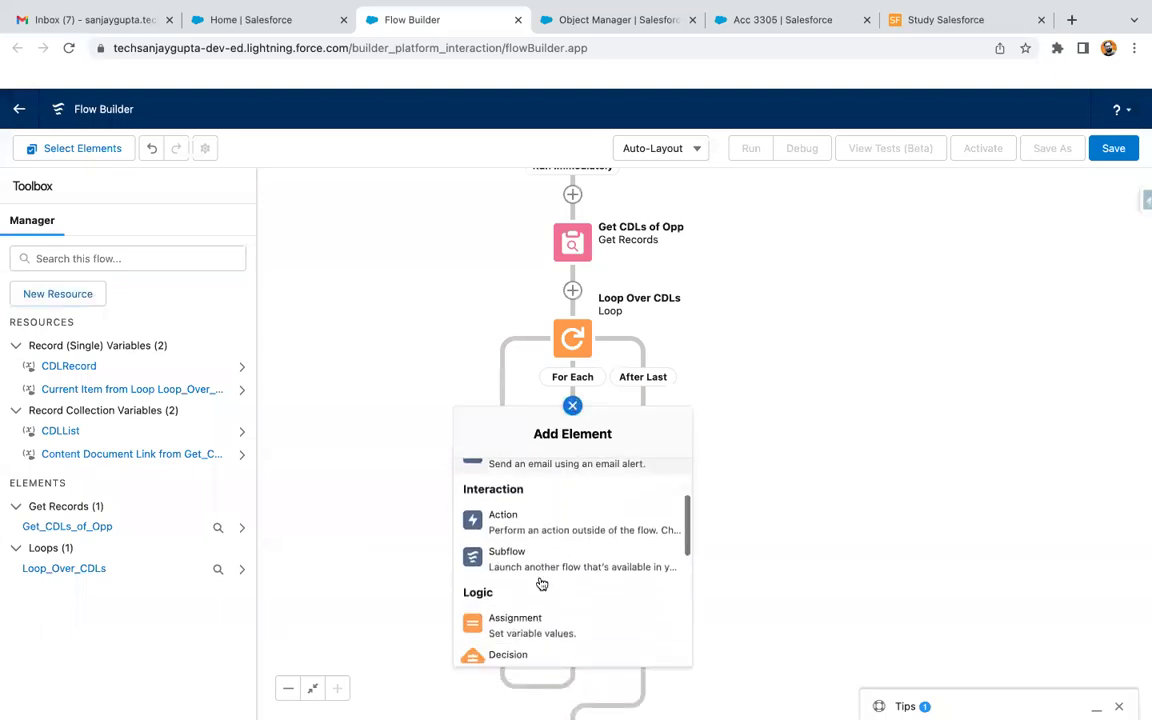
{"action": "left_click", "coordinate": [549, 524]}
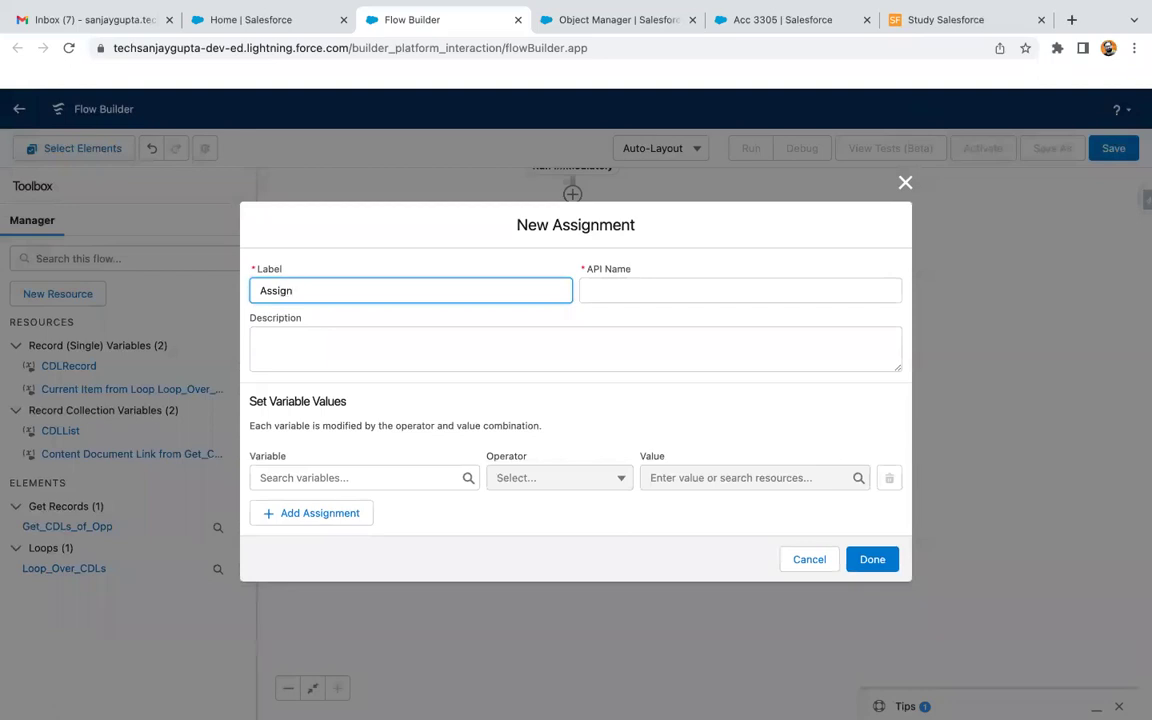
{"action": "type", "text": "Assign information to CDLRecord"}
{"action": "left_click", "coordinate": [432, 378]}
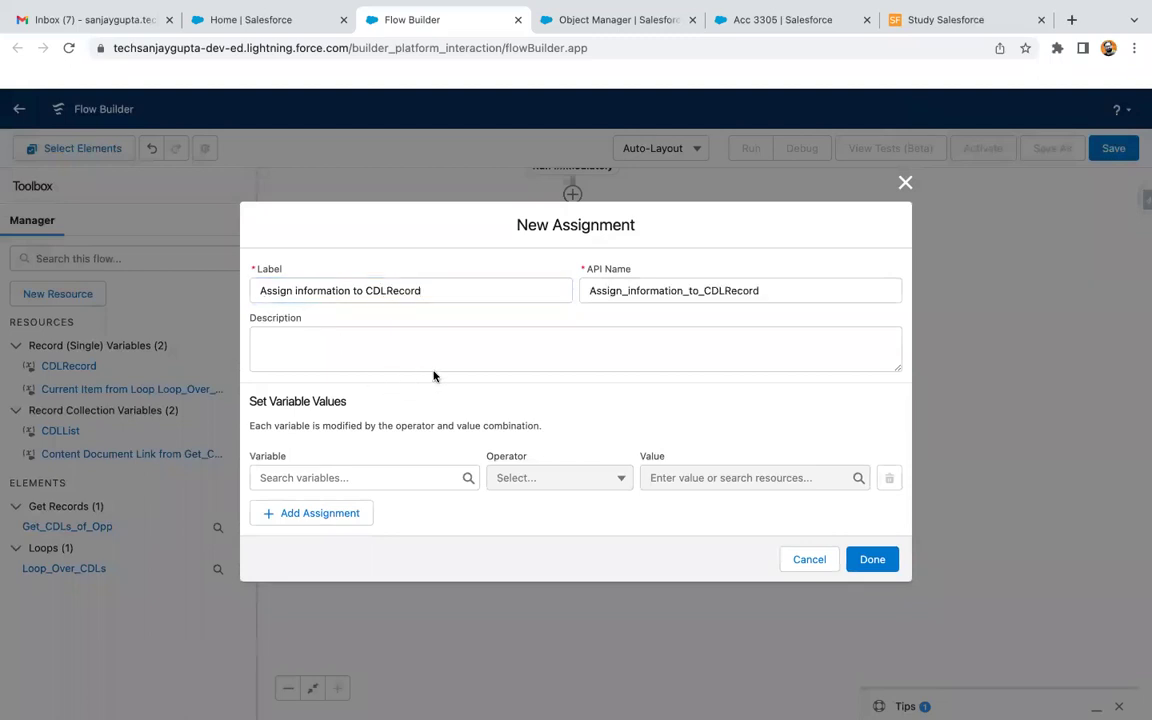
Set CDLRecord's ContentDocumentId equal to the ContentDocumentId of the current item from Loop Over CDLs
{"action": "left_click", "coordinate": [353, 470]}
{"action": "type", "text": "cdl"}
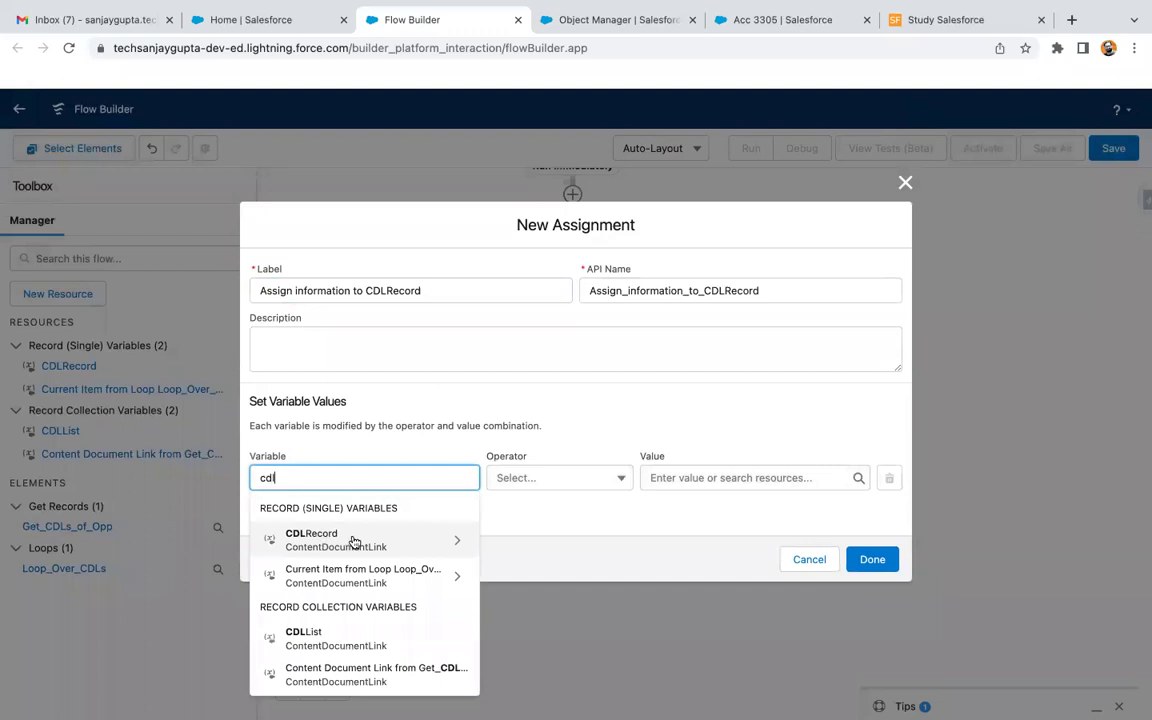
{"action": "left_click", "coordinate": [353, 541]}
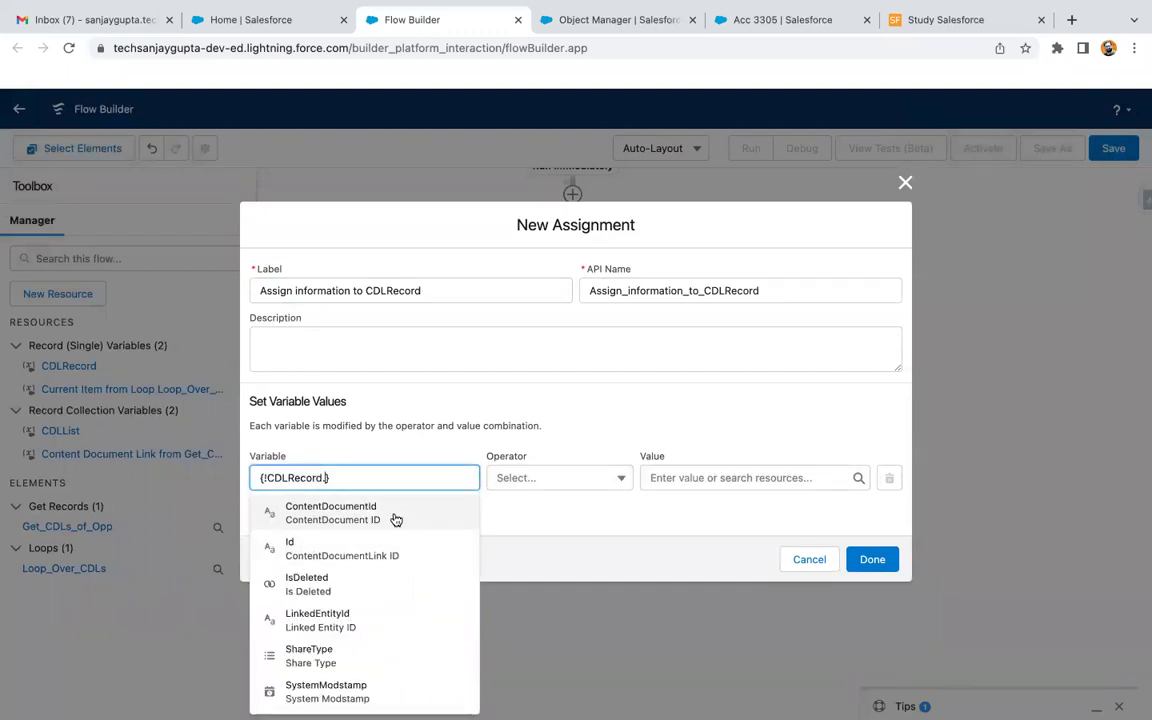
{"action": "scroll", "coordinate": [378, 661], "scroll_direction": "down", "scroll_amount": 1}
{"action": "scroll", "coordinate": [378, 661], "scroll_direction": "up", "scroll_amount": 1}
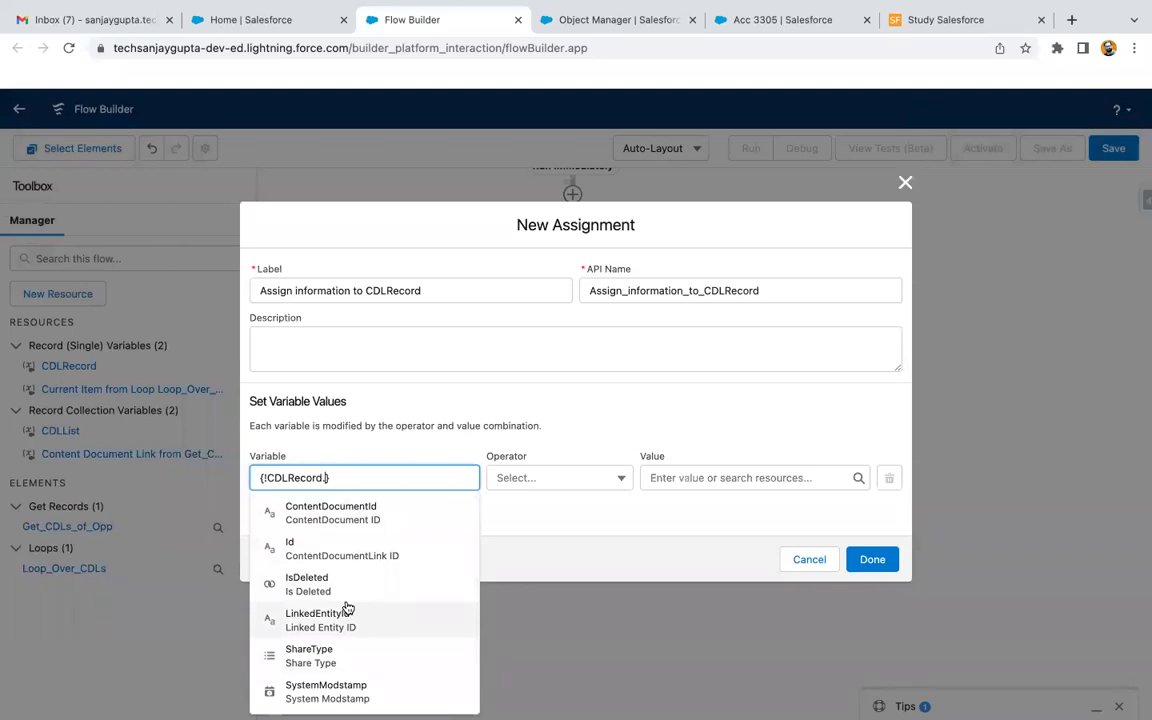
{"action": "left_click", "coordinate": [380, 516]}
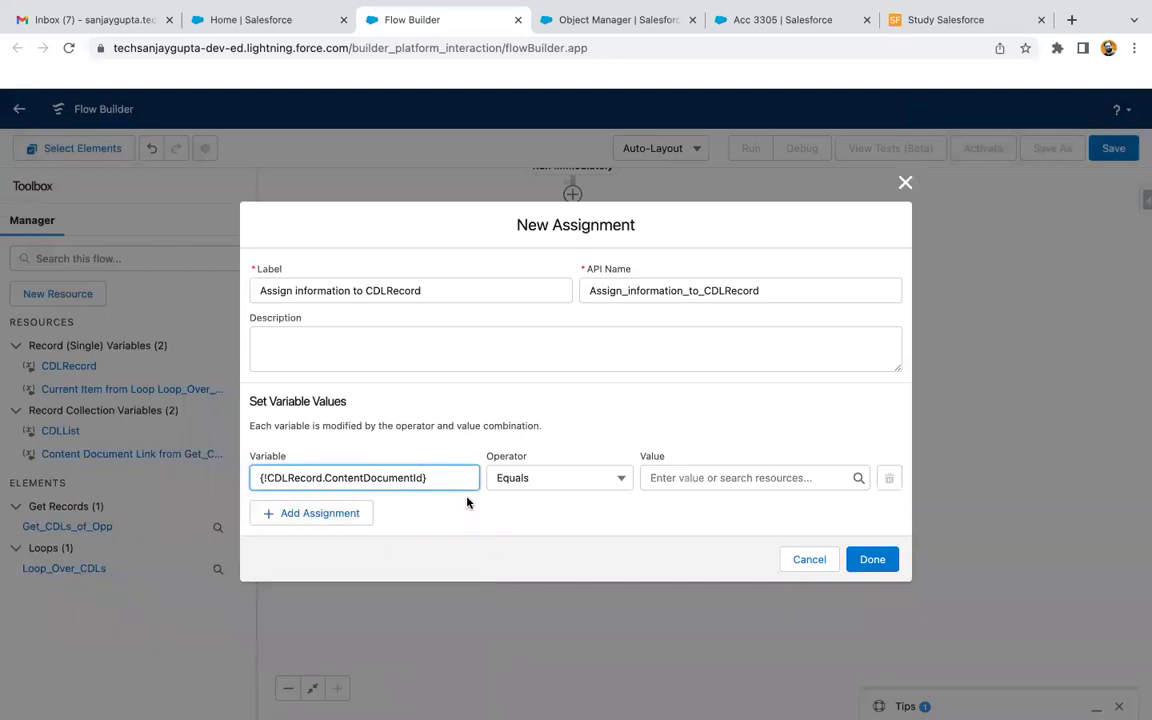
{"action": "left_click", "coordinate": [670, 478]}
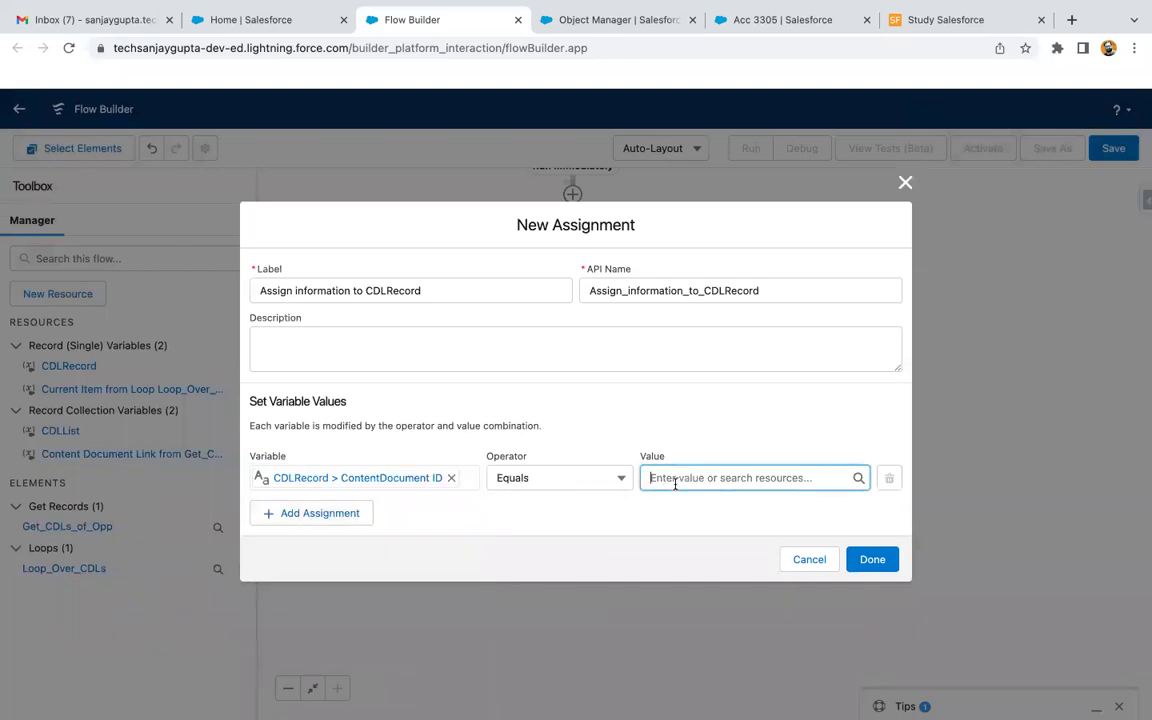
{"action": "type", "text": "cu"}
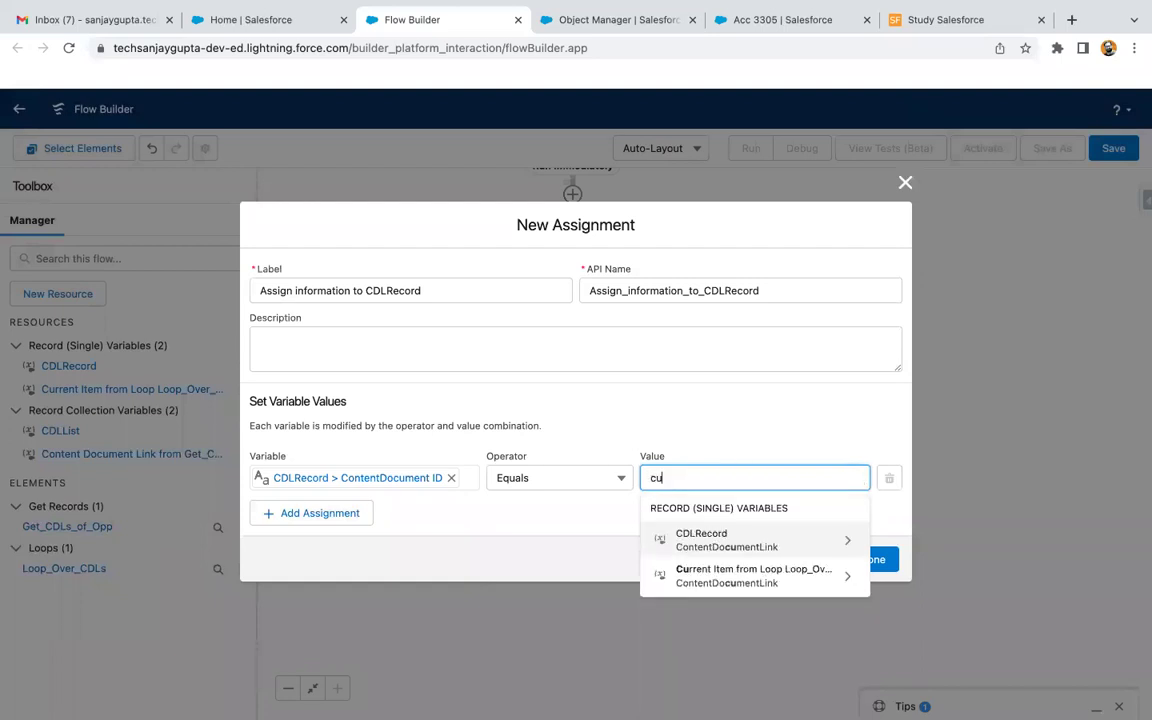
{"action": "left_click", "coordinate": [756, 577]}
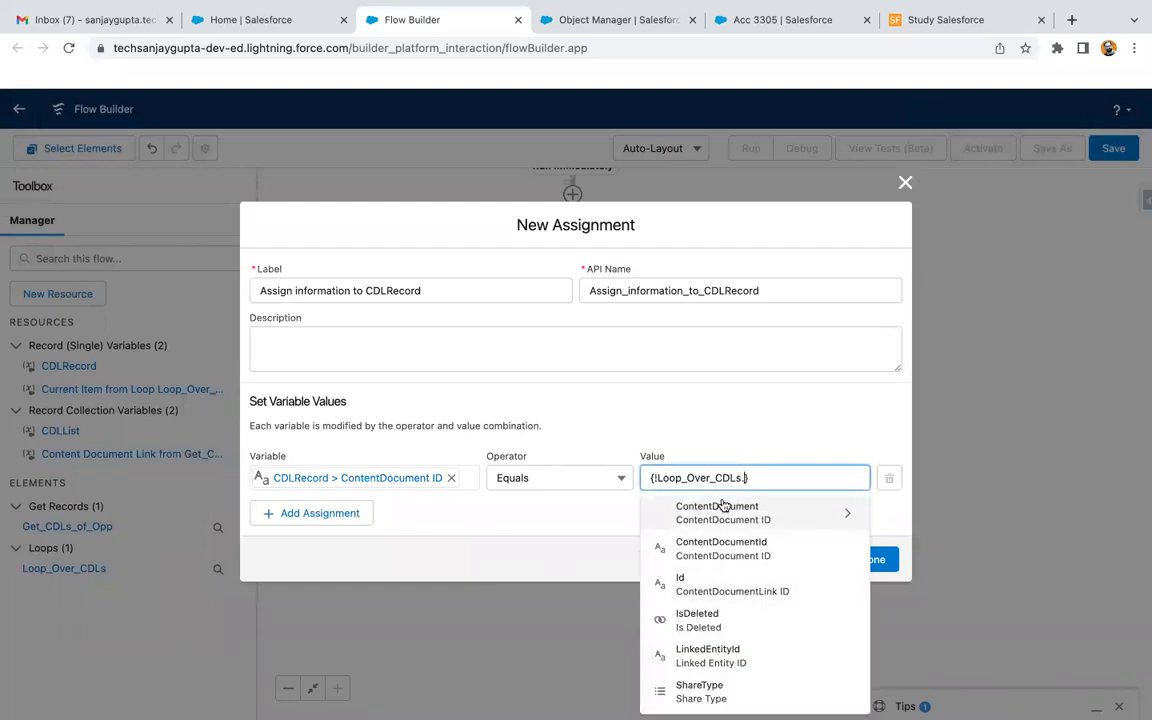
{"action": "type", "text": "."}
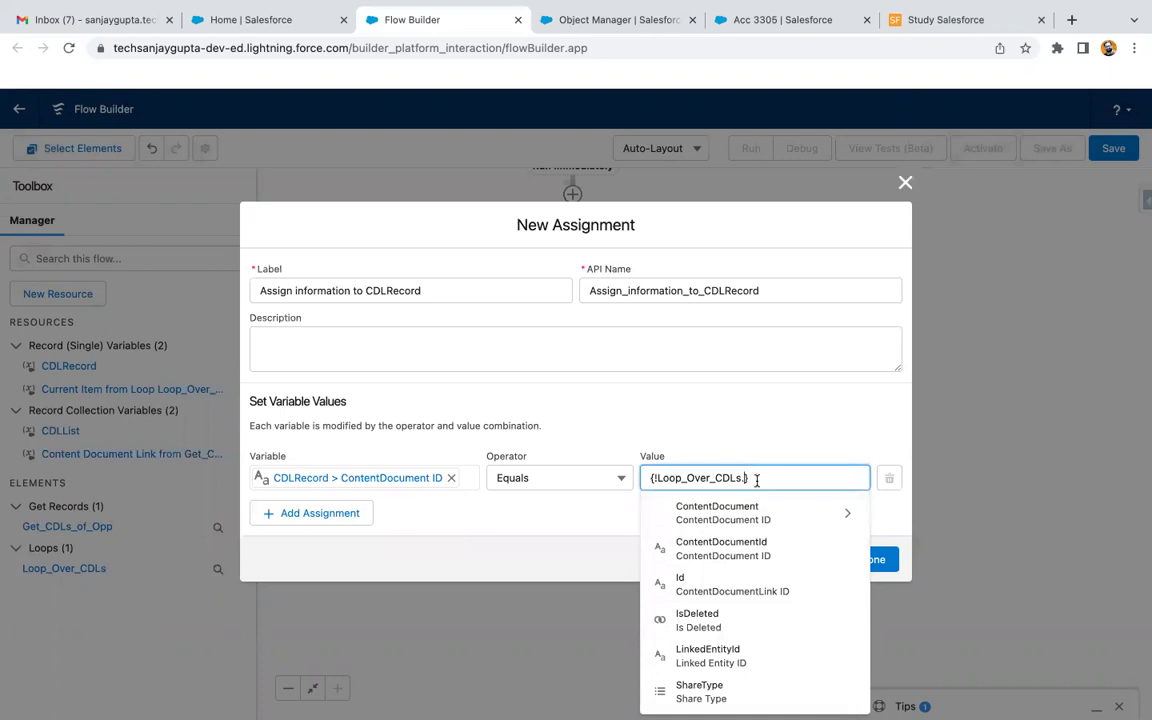
{"action": "left_click", "coordinate": [735, 553]}
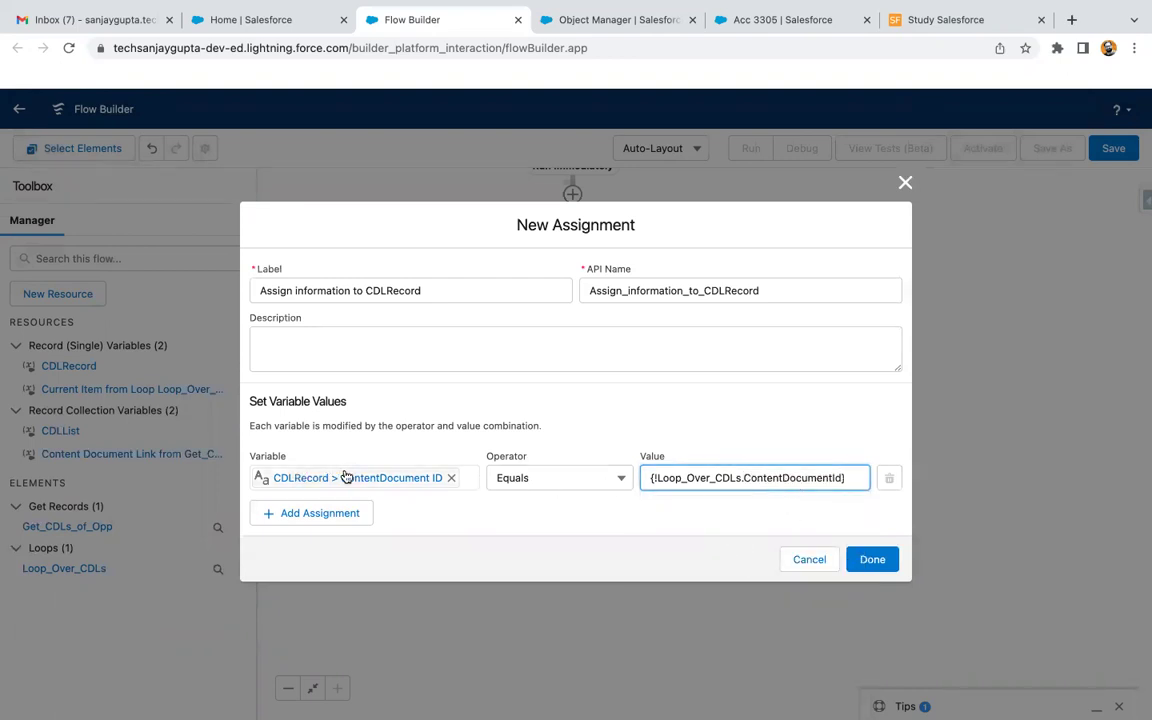
Add an assignment row that sets CDLRecord's LinkedEntityId equal to the Account ID of the triggering opportunity ($Record)
{"action": "left_click", "coordinate": [314, 512]}
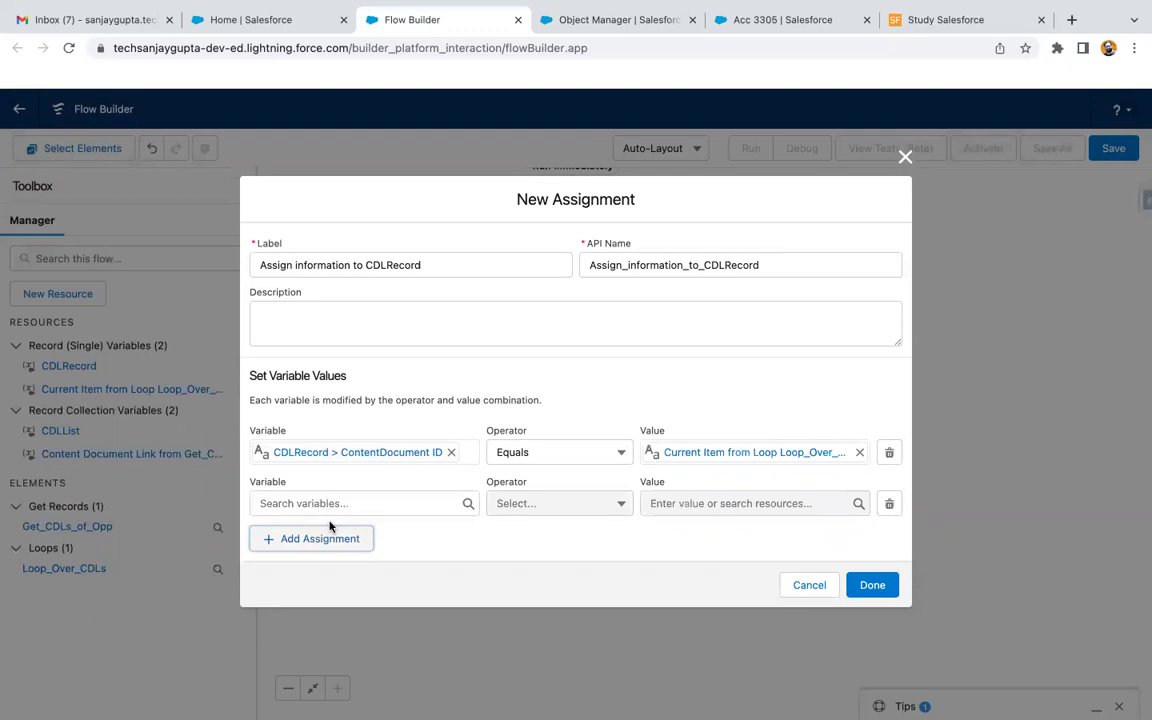
{"action": "type", "text": "cdl"}
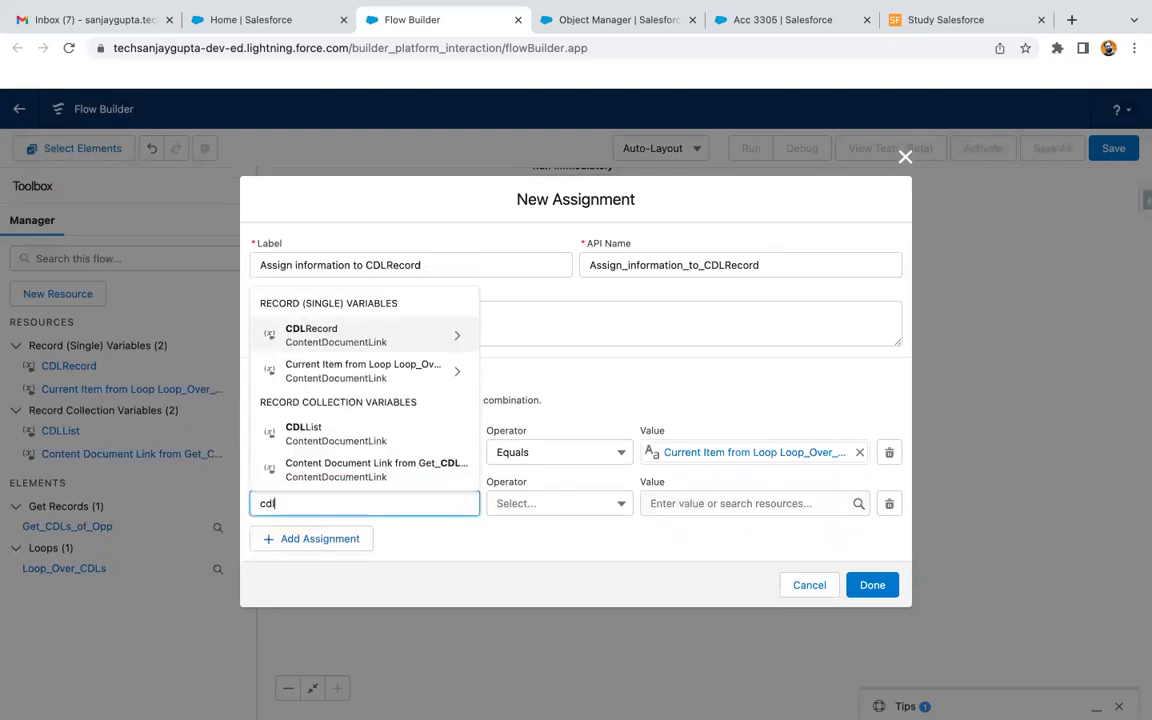
{"action": "left_click", "coordinate": [340, 333]}
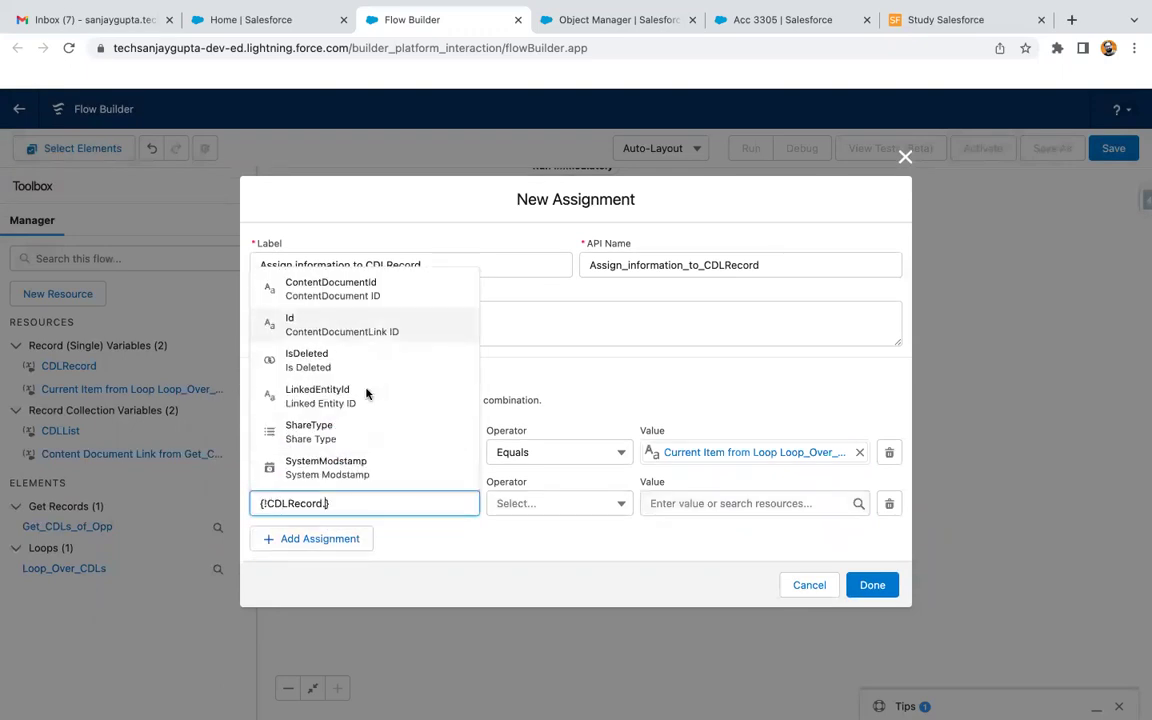
{"action": "scroll", "coordinate": [362, 398], "scroll_direction": "down", "scroll_amount": 1}
{"action": "scroll", "coordinate": [362, 398], "scroll_direction": "up", "scroll_amount": 1}
{"action": "left_click", "coordinate": [330, 398]}
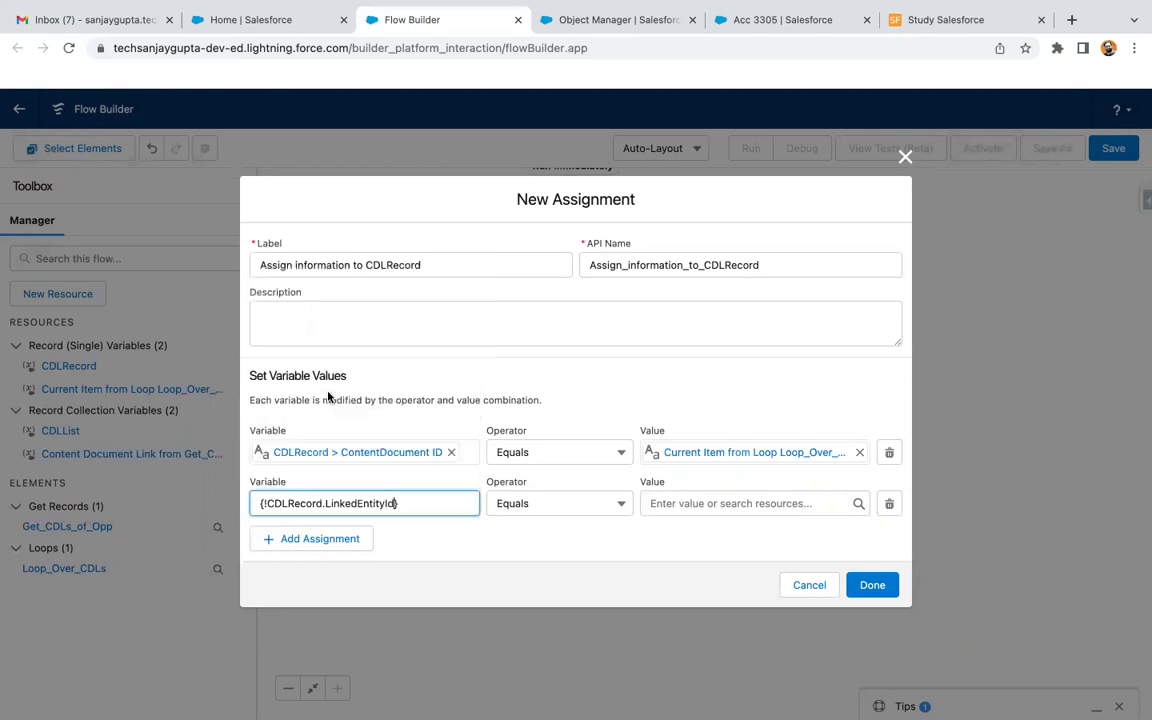
{"action": "left_click", "coordinate": [683, 504]}
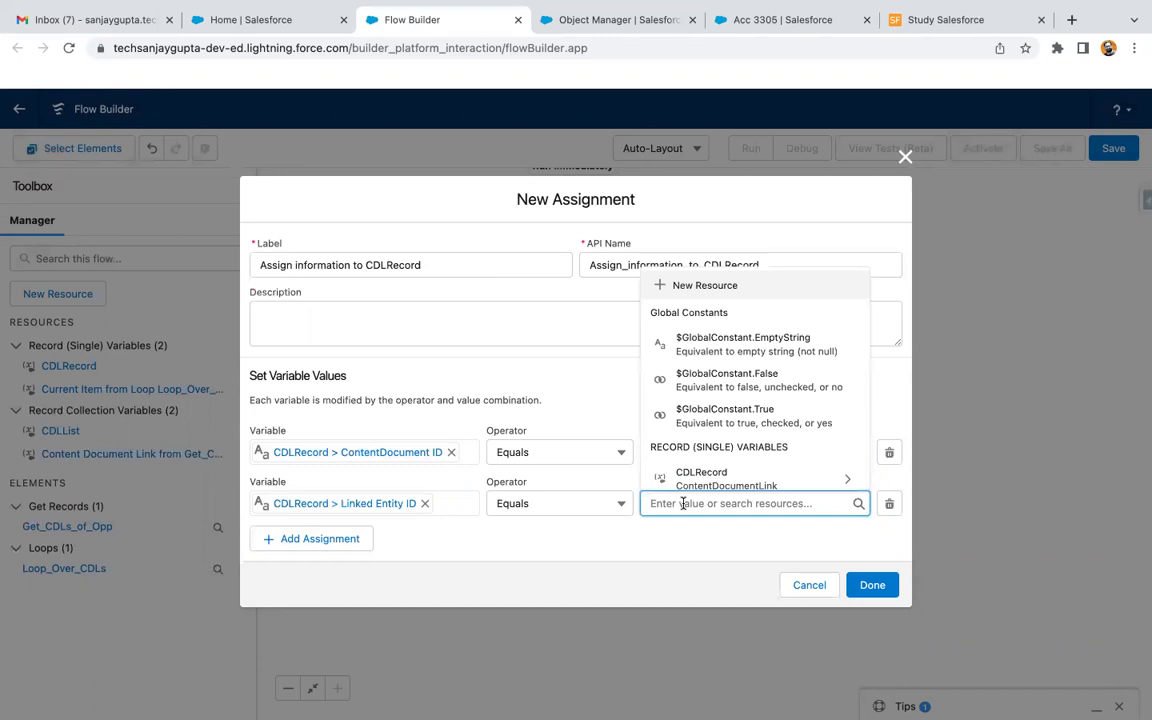
{"action": "type", "text": "reco"}
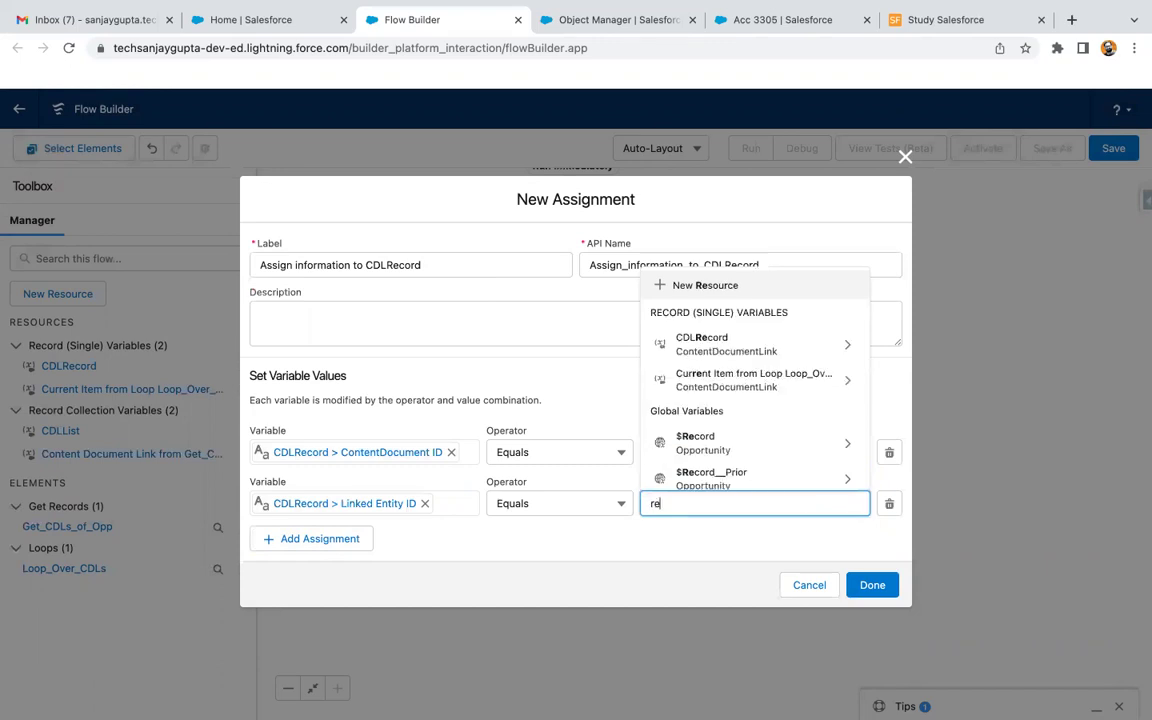
{"action": "left_click", "coordinate": [720, 437]}
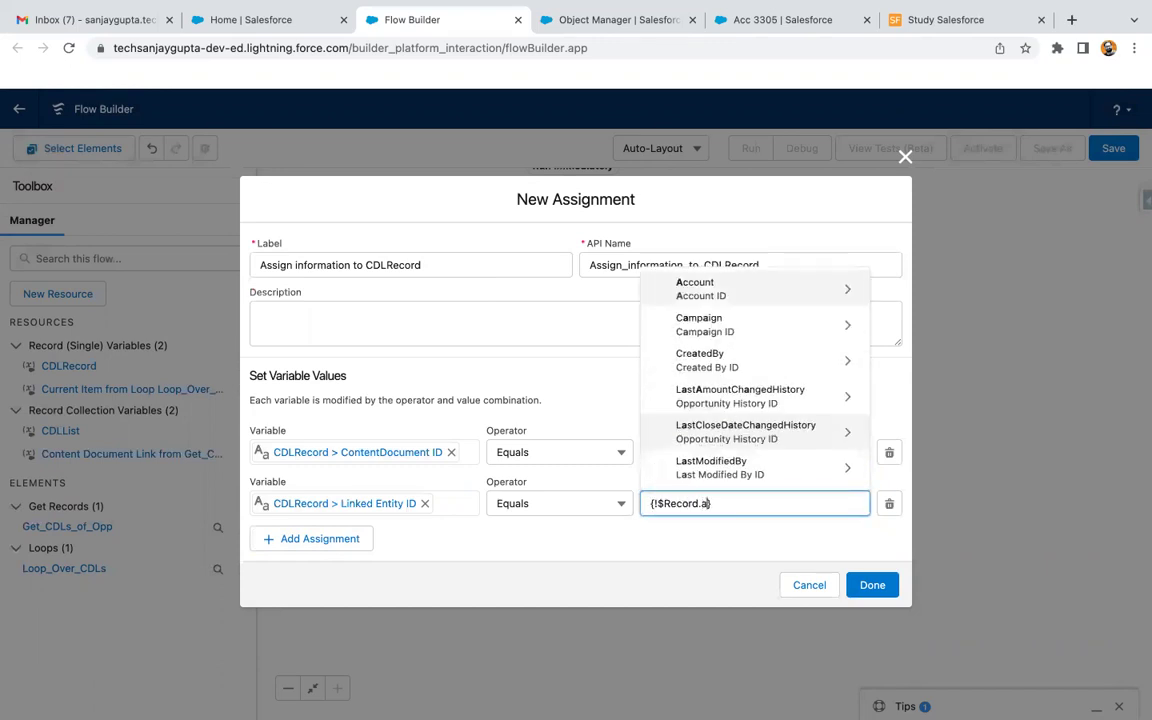
{"action": "type", "text": "account"}
{"action": "left_click", "coordinate": [708, 468]}
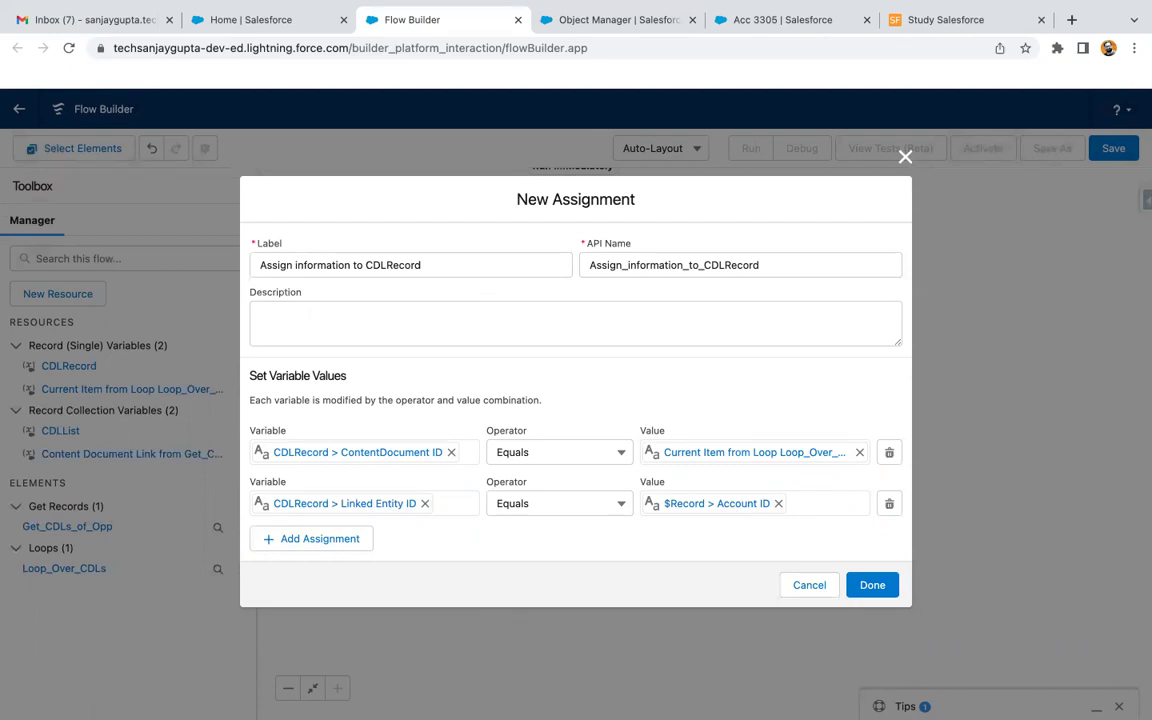
Add an assignment row that sets CDLRecord's ShareType equal to V (Viewer)
{"action": "left_click", "coordinate": [314, 538]}
{"action": "left_click", "coordinate": [313, 530]}
{"action": "type", "text": "cdl"}
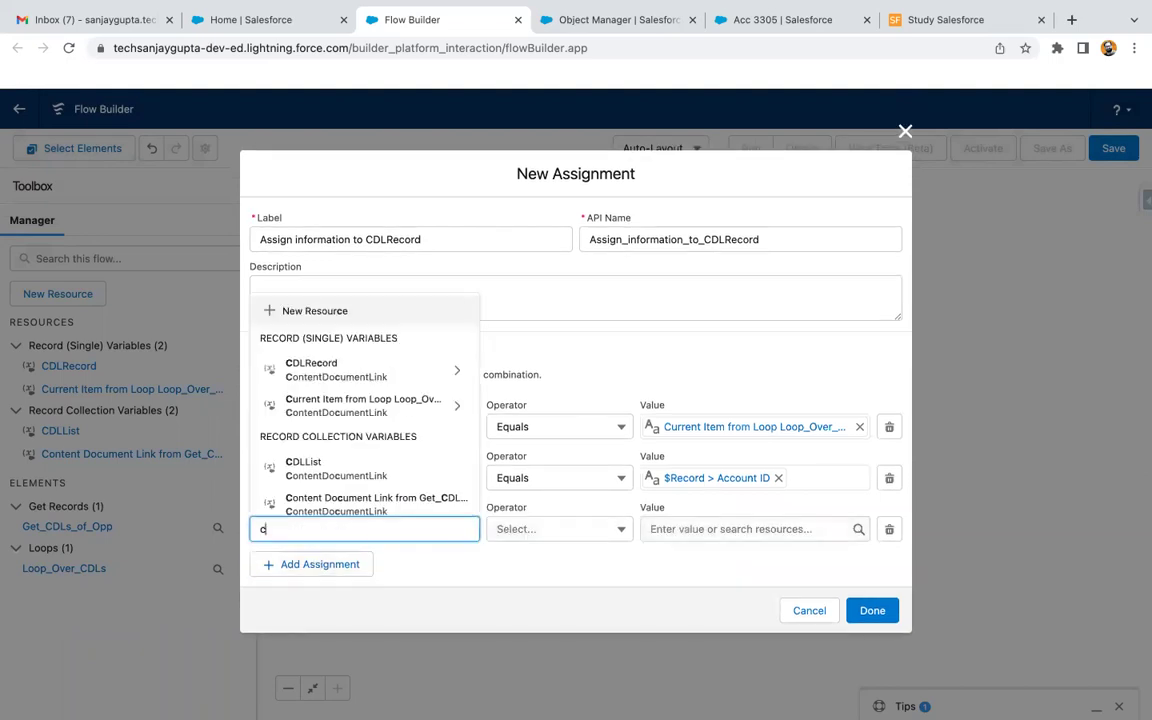
{"action": "left_click", "coordinate": [340, 362]}
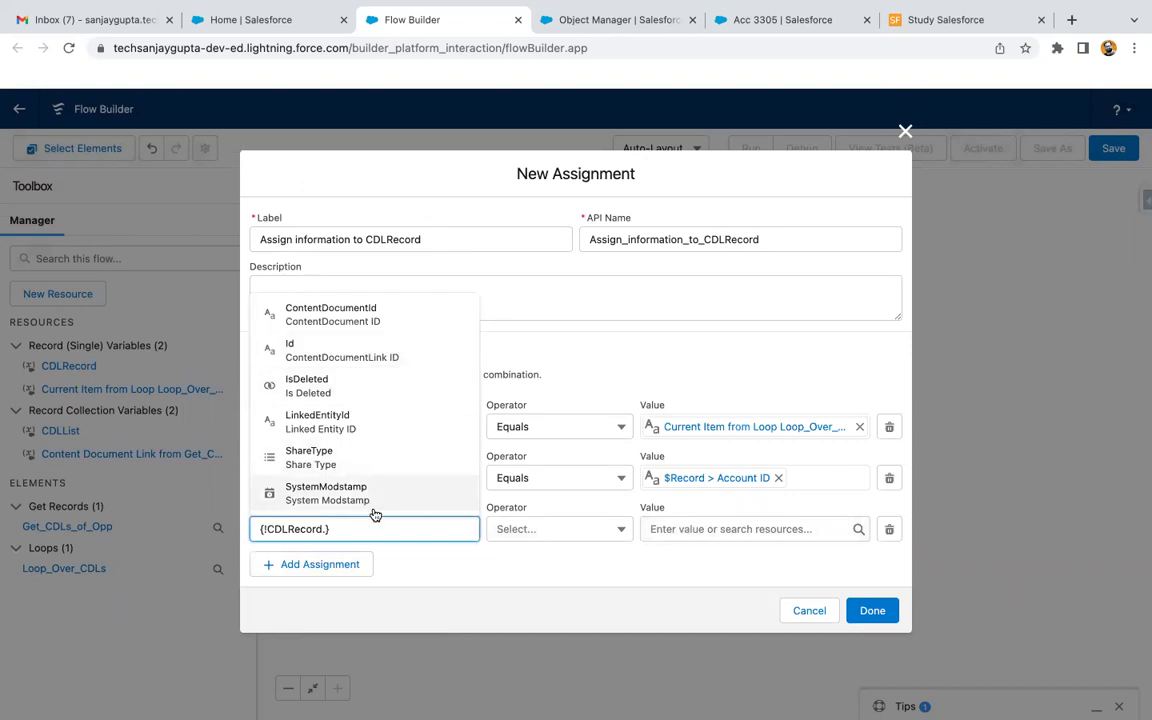
{"action": "type", "text": "share"}
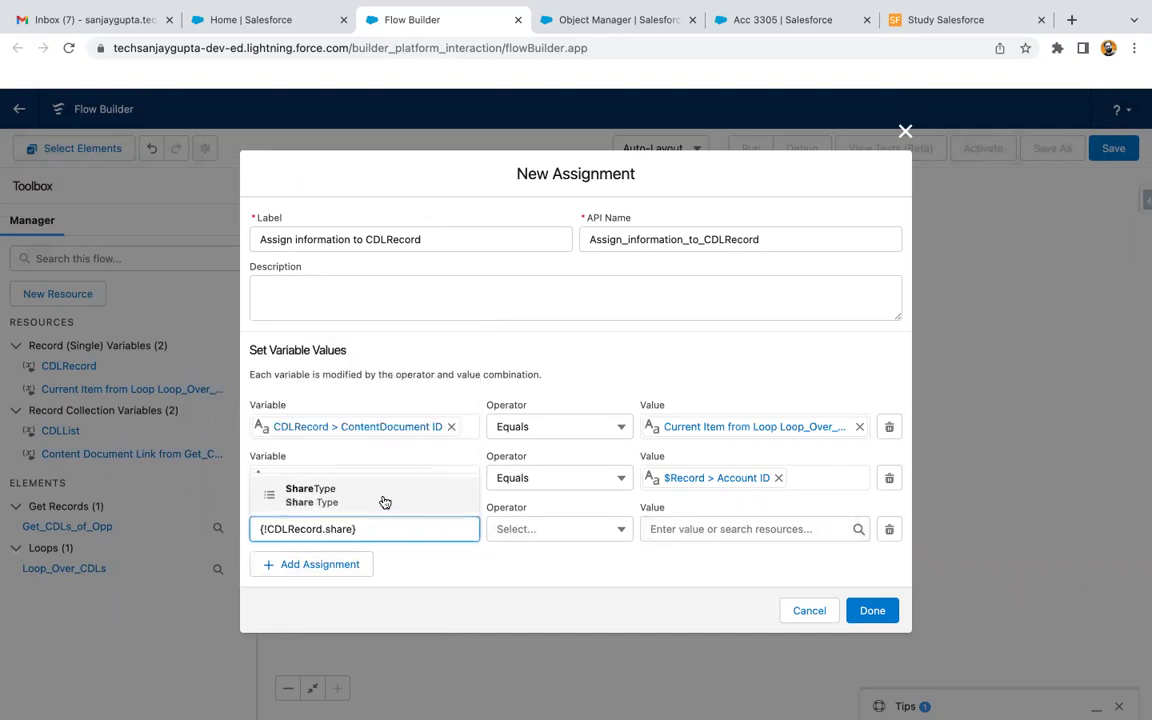
{"action": "left_click", "coordinate": [380, 497]}
{"action": "left_click", "coordinate": [681, 530]}
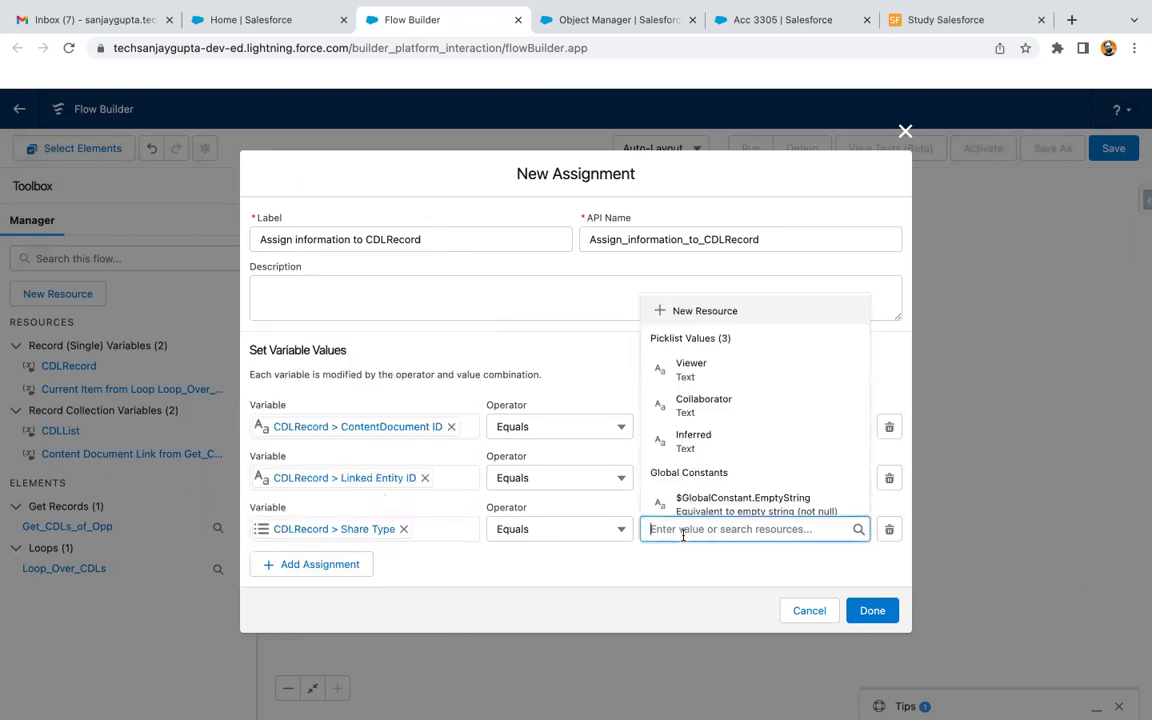
{"action": "type", "text": "V"}
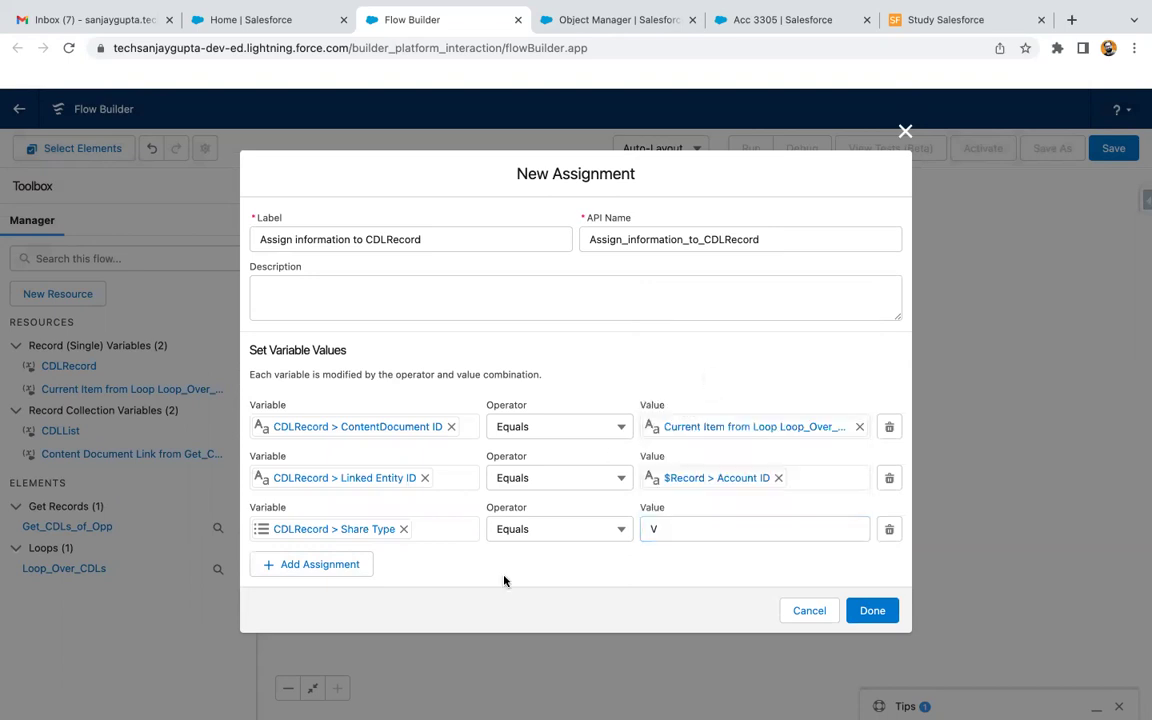
Add an assignment row that sets CDLRecord's Visibility equal to AllUsers, and finish the assignment element
{"action": "left_click", "coordinate": [338, 558]}
{"action": "left_click", "coordinate": [340, 556]}
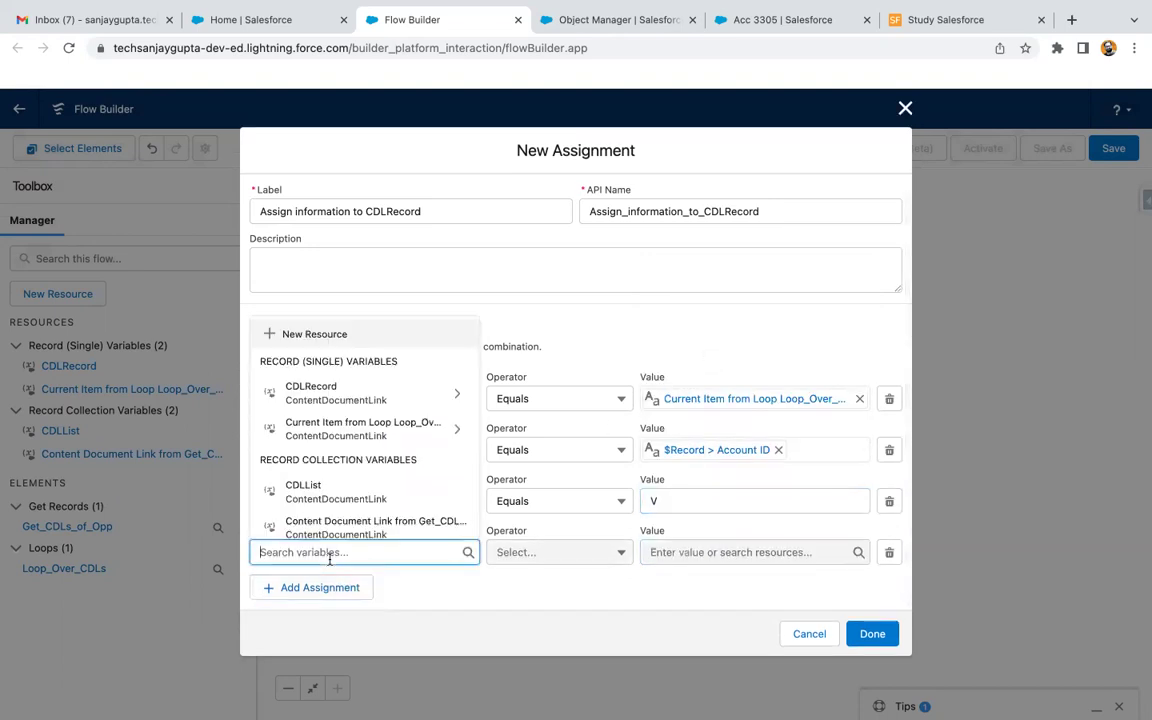
{"action": "type", "text": "c"}
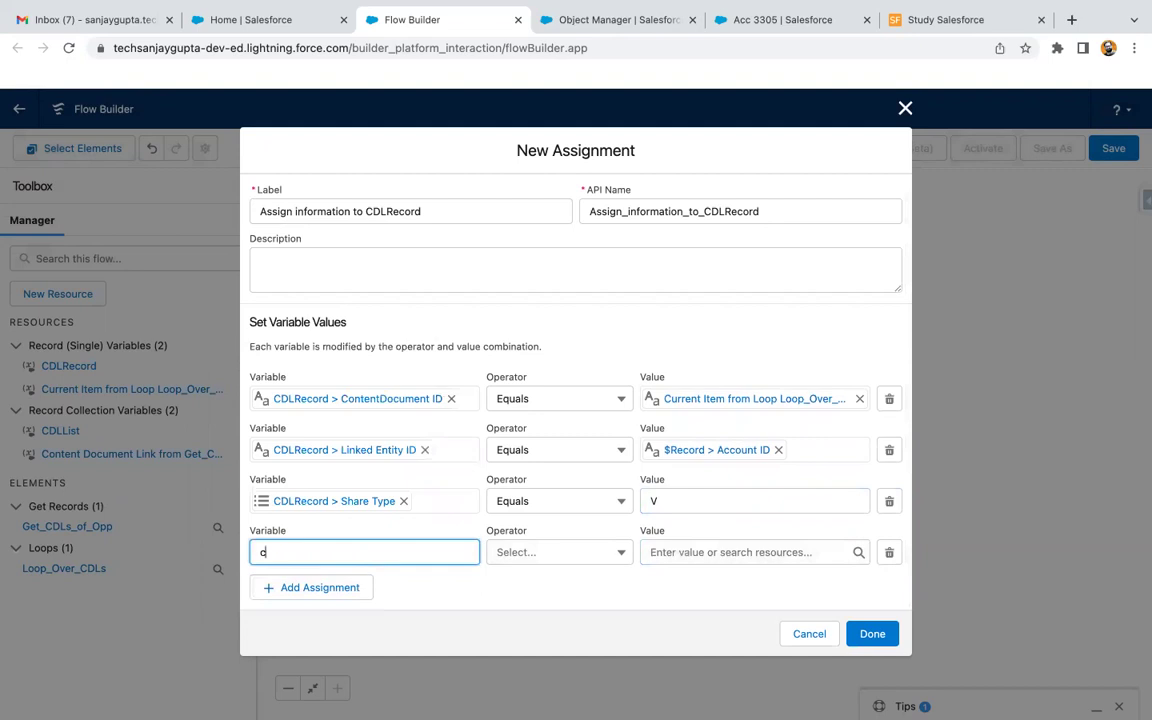
{"action": "type", "text": "dlddlre"}
{"action": "left_click", "coordinate": [333, 516]}
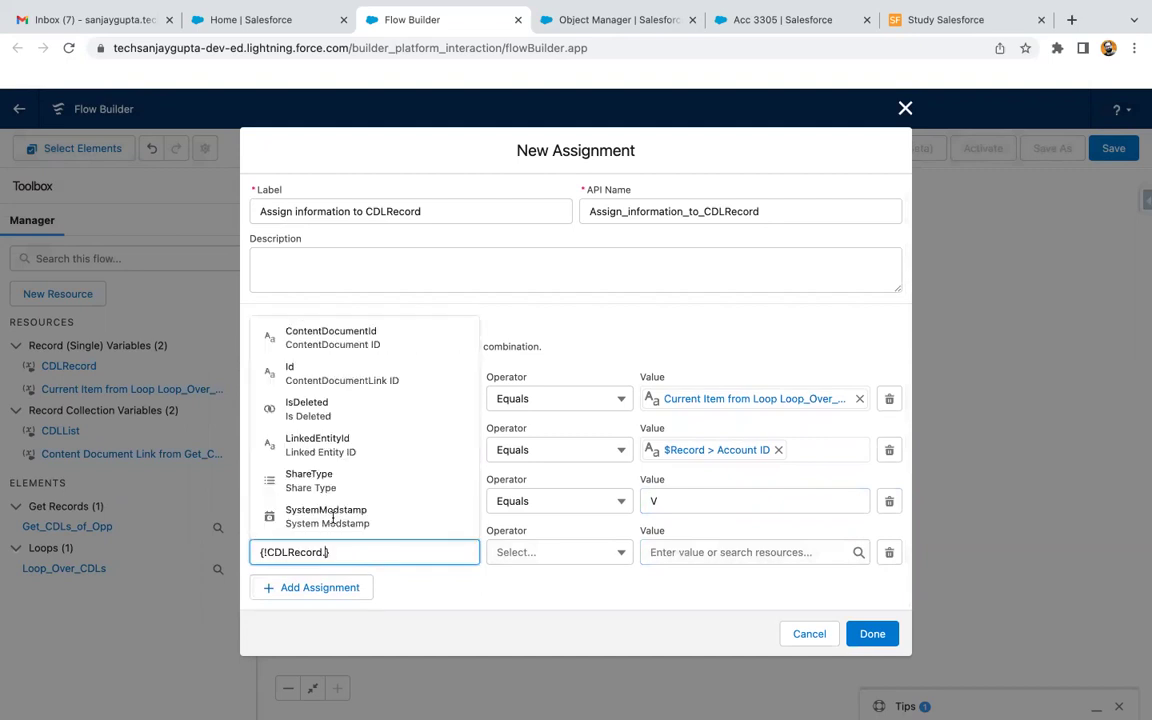
{"action": "type", "text": "visi"}
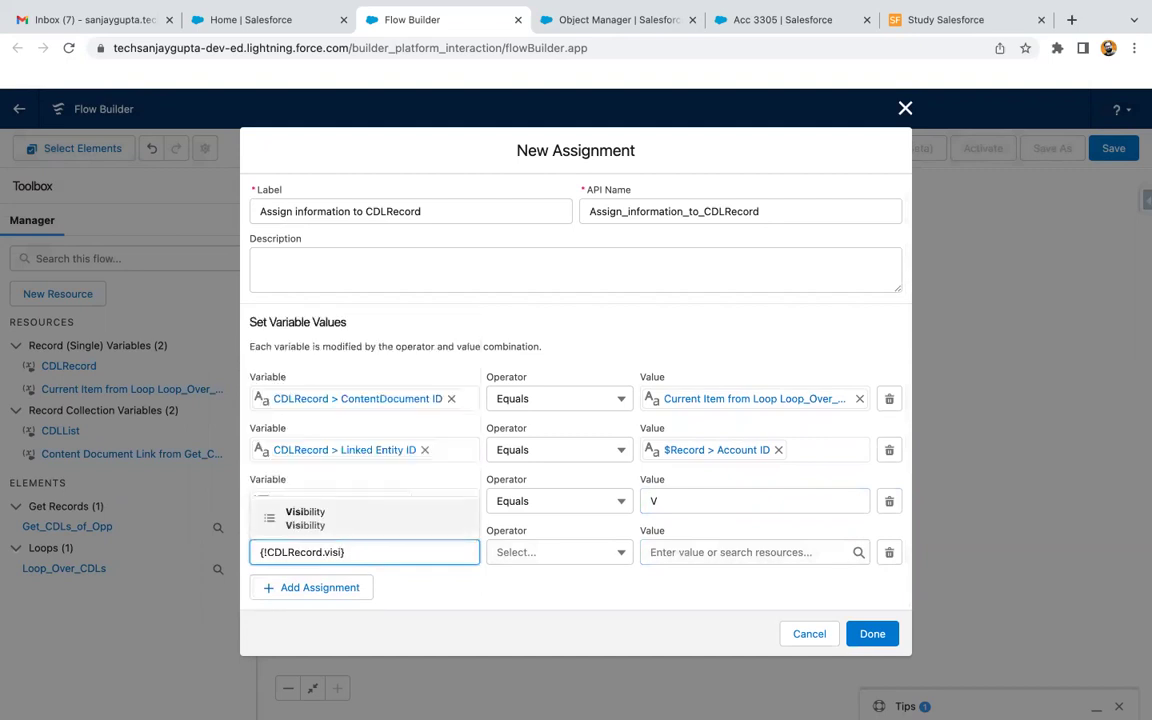
{"action": "left_click", "coordinate": [329, 516]}
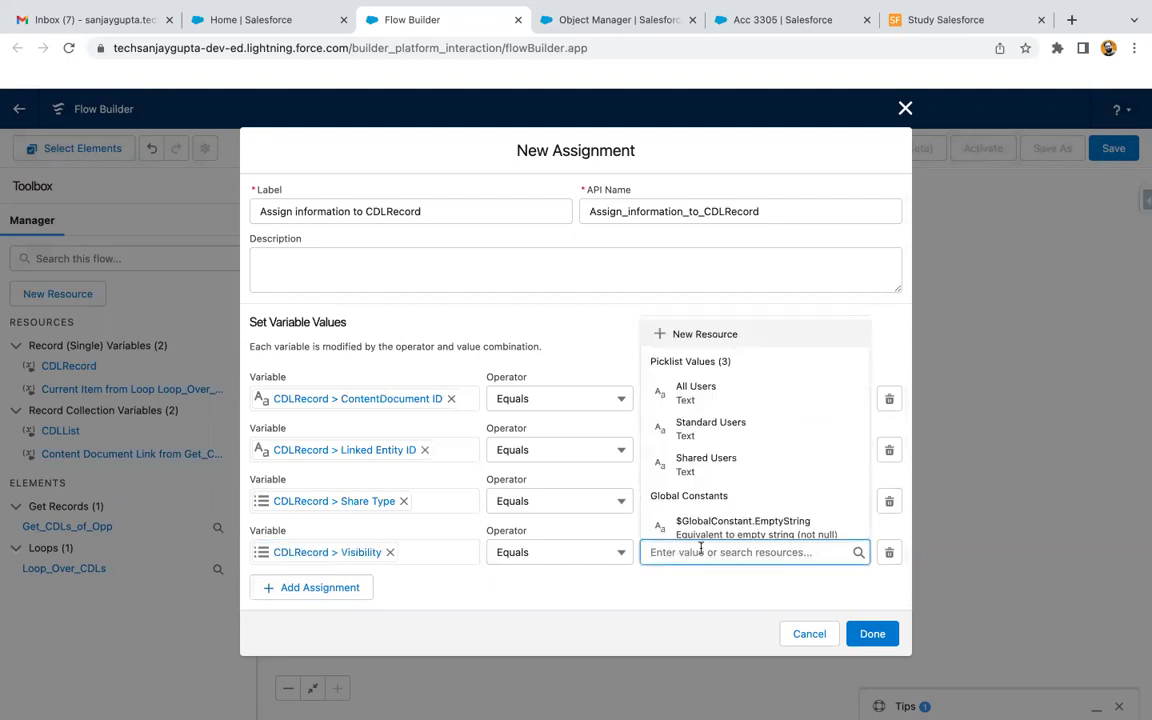
{"action": "left_click", "coordinate": [718, 402]}
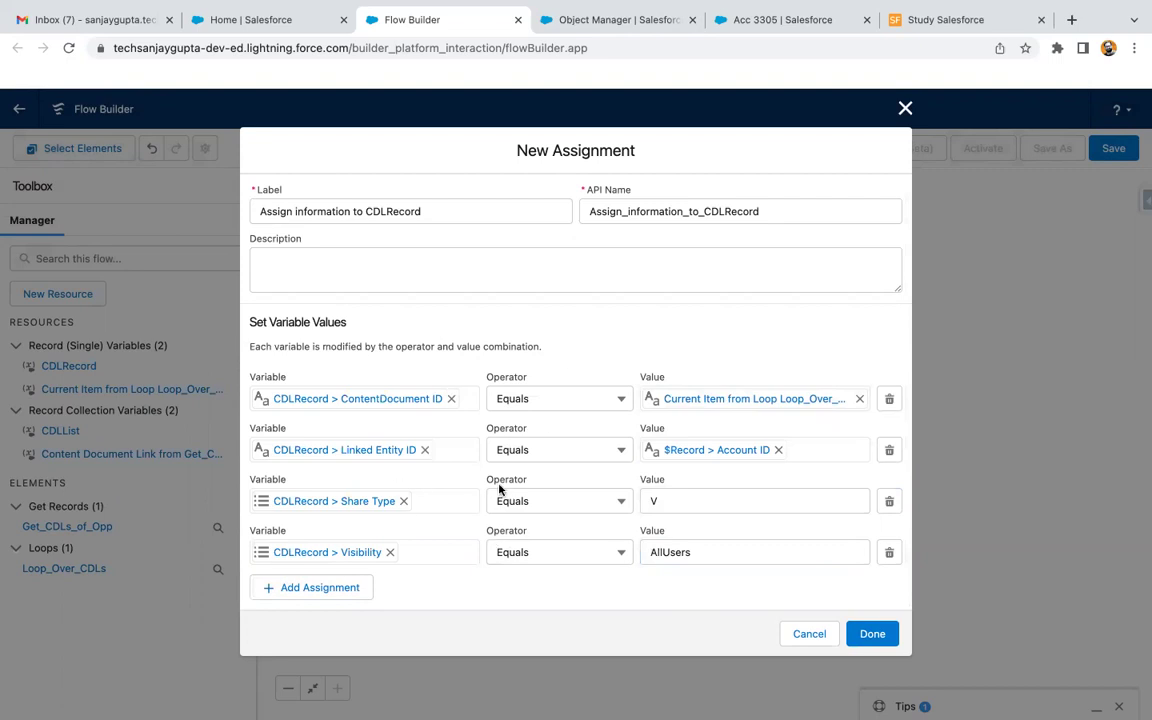
{"action": "scroll", "coordinate": [617, 455], "scroll_direction": "up", "scroll_amount": 1}
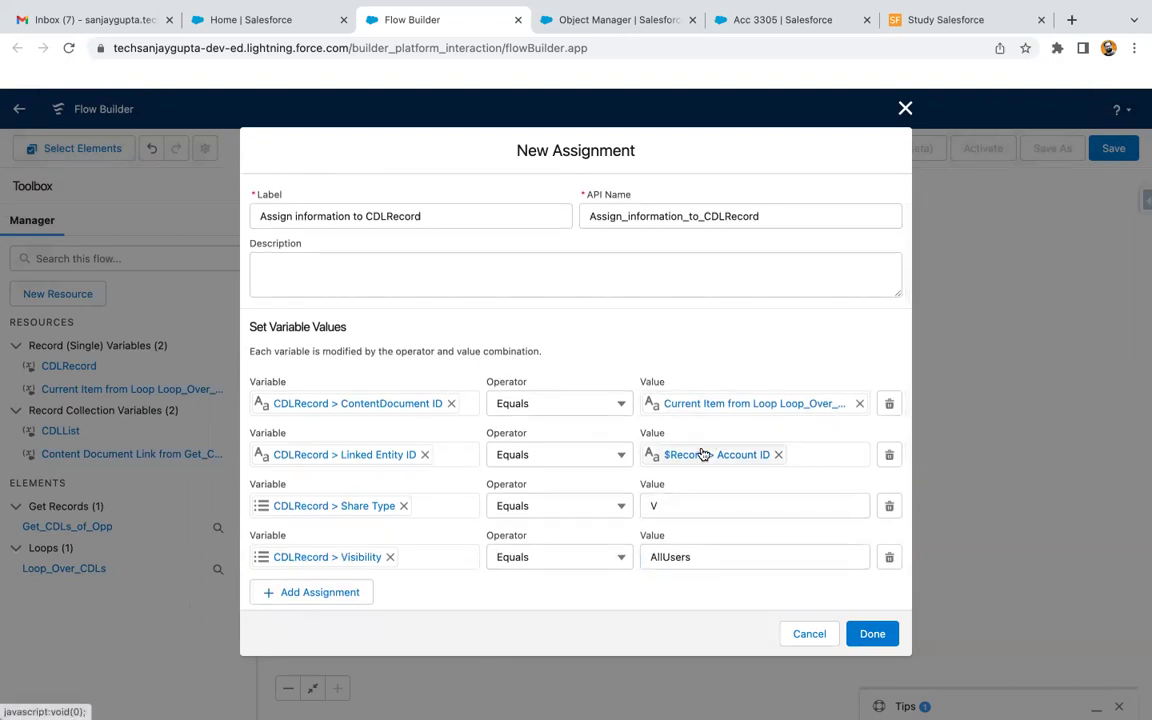
{"action": "left_click", "coordinate": [872, 633]}
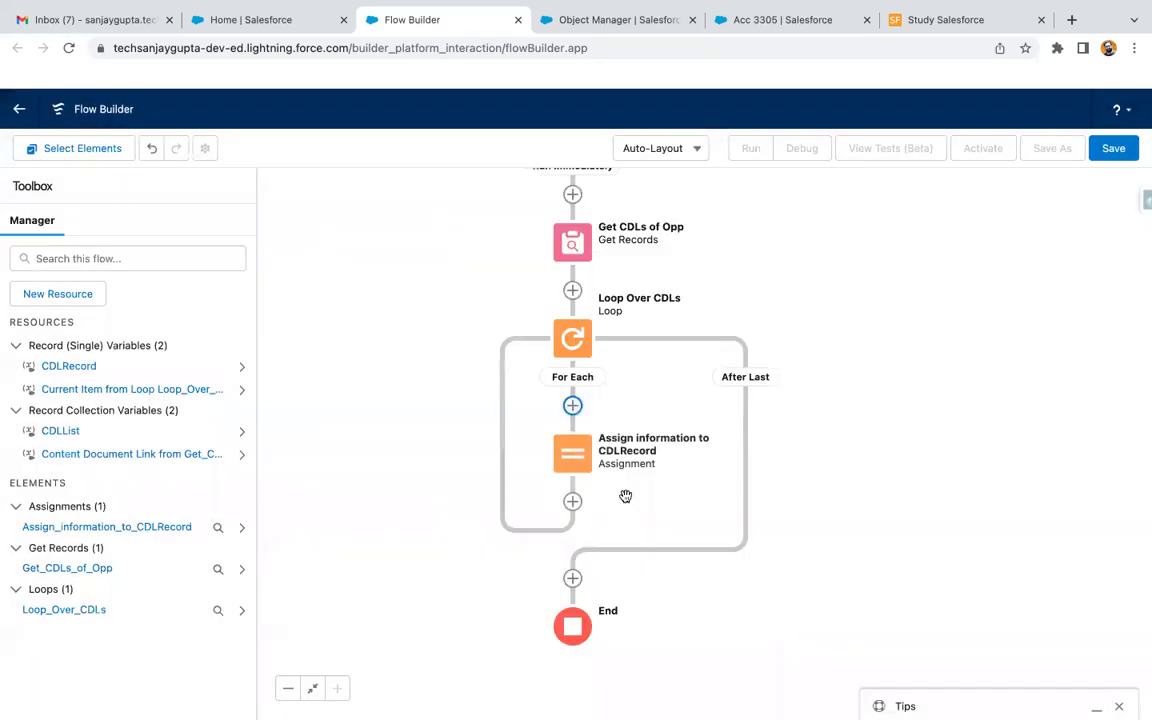
Add a second Assignment element after Assign information to CDLRecord inside the loop, labelled Add CDL Record to List
{"action": "left_click", "coordinate": [572, 501]}
{"action": "scroll", "coordinate": [536, 648], "scroll_direction": "down", "scroll_amount": 2}
{"action": "scroll", "coordinate": [536, 648], "scroll_direction": "down", "scroll_amount": 5}
{"action": "scroll", "coordinate": [536, 648], "scroll_direction": "down", "scroll_amount": 2}
{"action": "scroll", "coordinate": [535, 648], "scroll_direction": "up", "scroll_amount": 6}
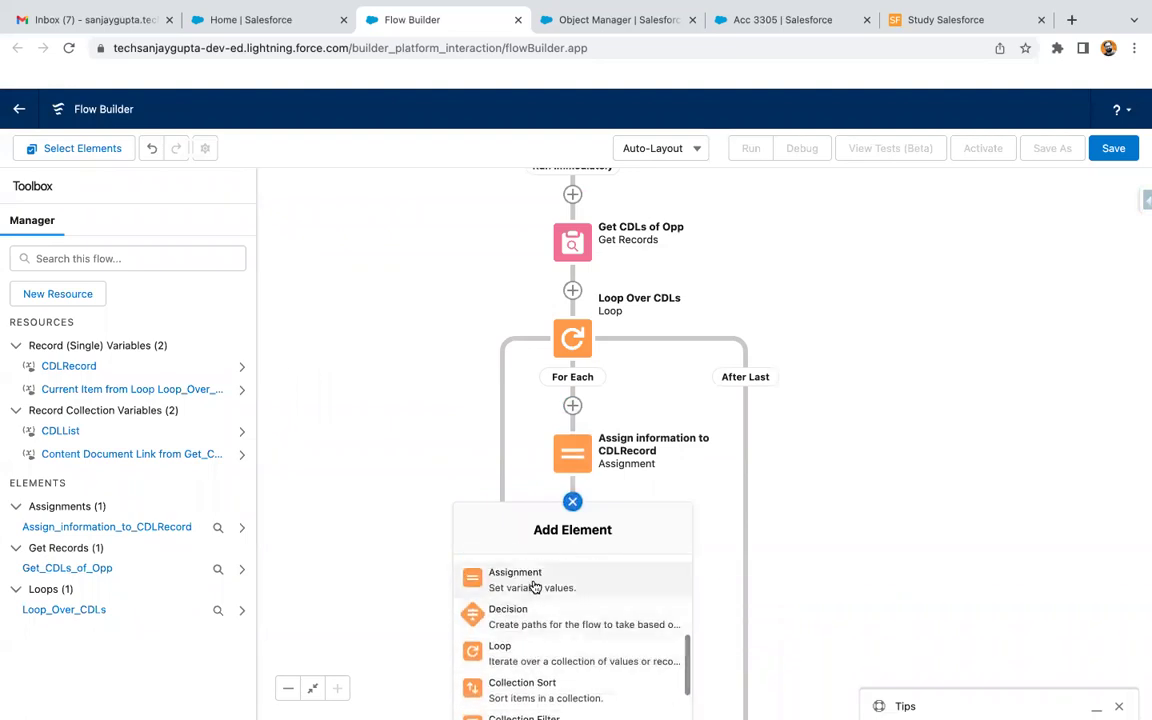
{"action": "left_click", "coordinate": [535, 587]}
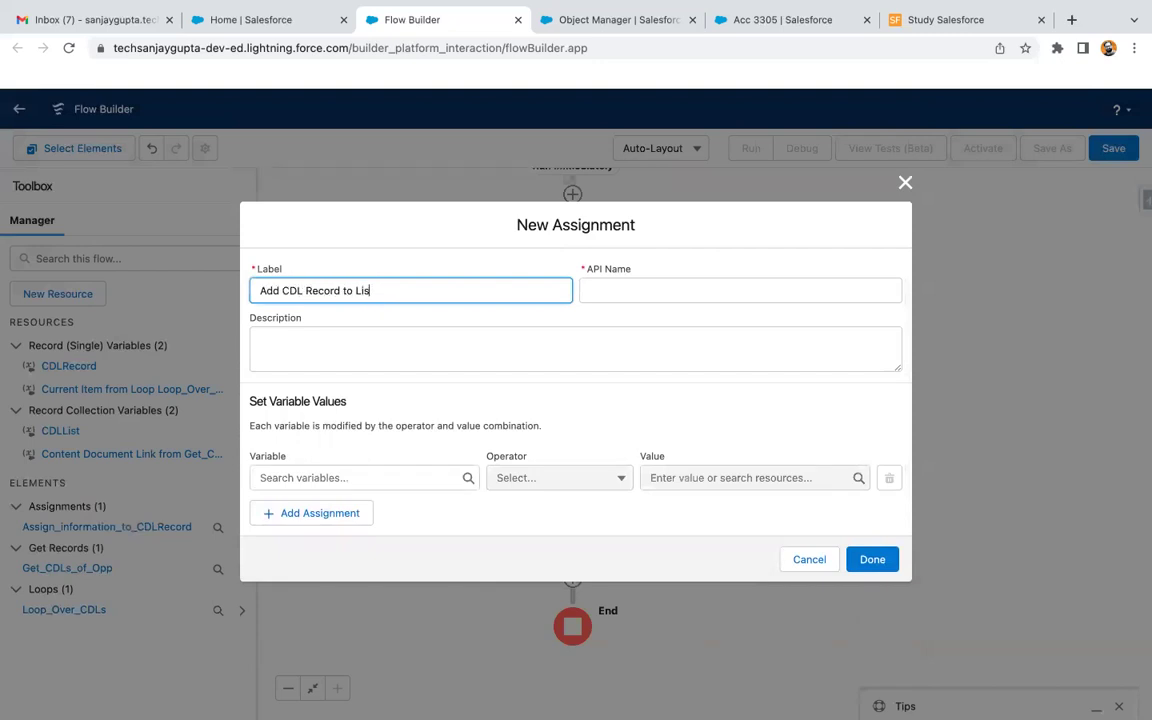
Set the Add CDL Record to List assignment to add CDLRecord to the CDLList collection, and finish the element
{"action": "left_click", "coordinate": [350, 476]}
{"action": "type", "text": "cl"}
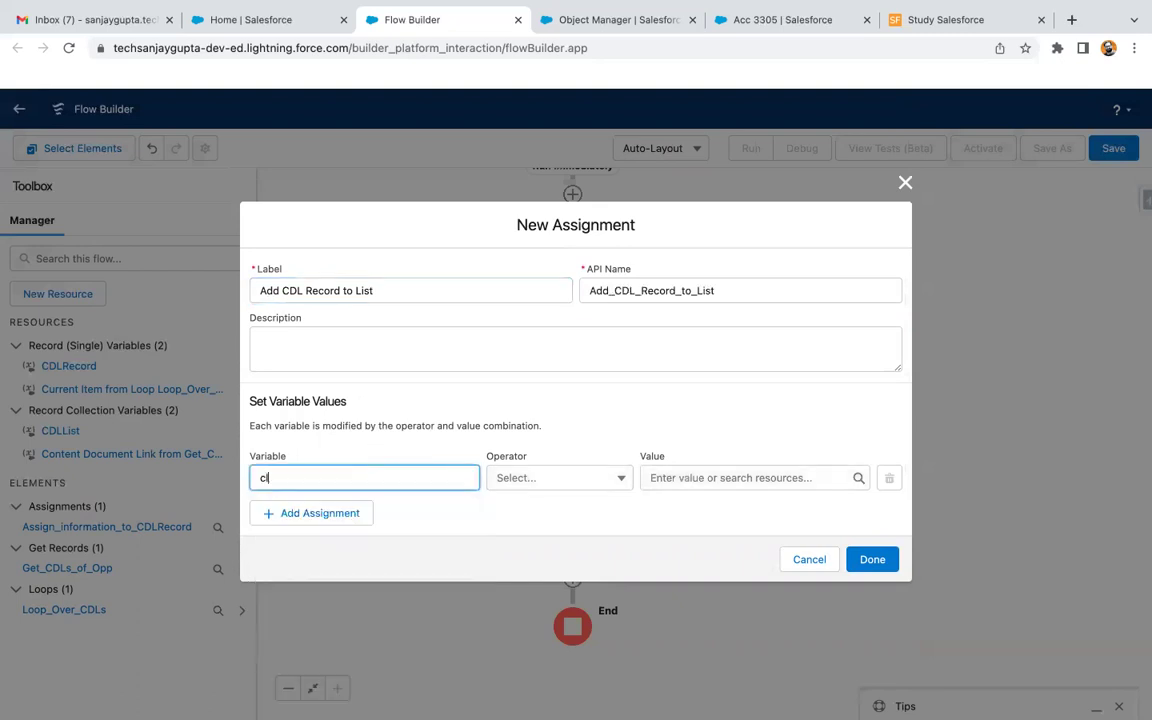
{"action": "type", "text": "d"}
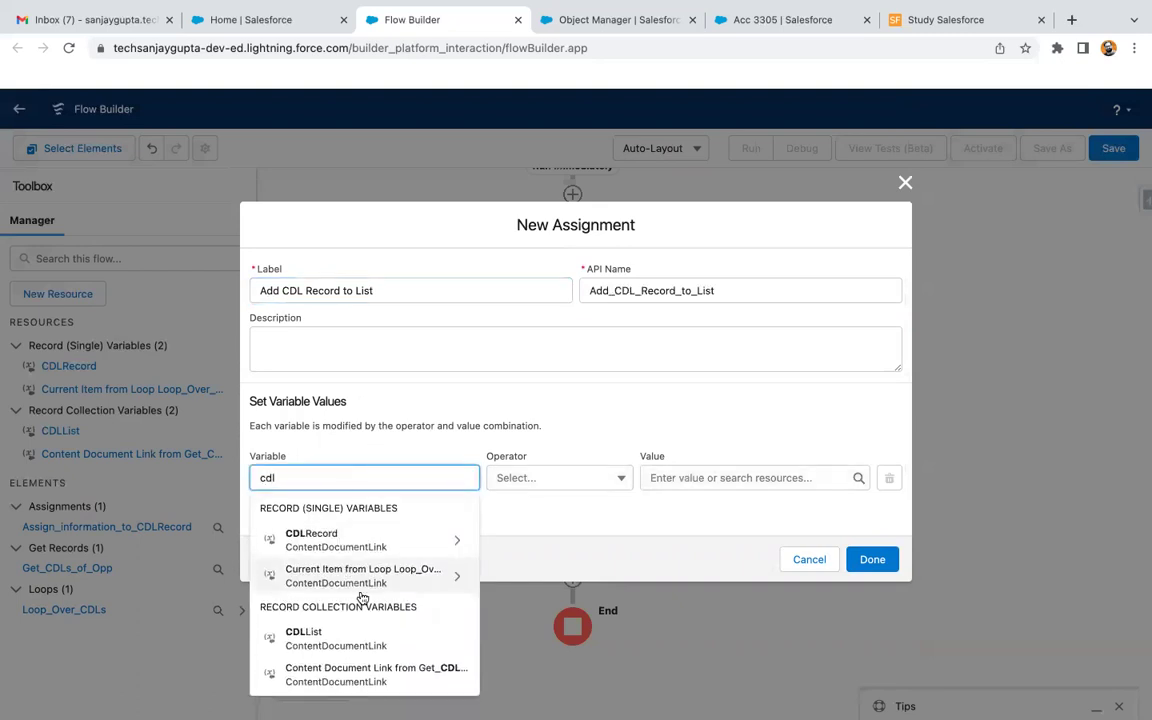
{"action": "left_click", "coordinate": [345, 636]}
{"action": "left_click", "coordinate": [522, 480]}
{"action": "left_click", "coordinate": [528, 537]}
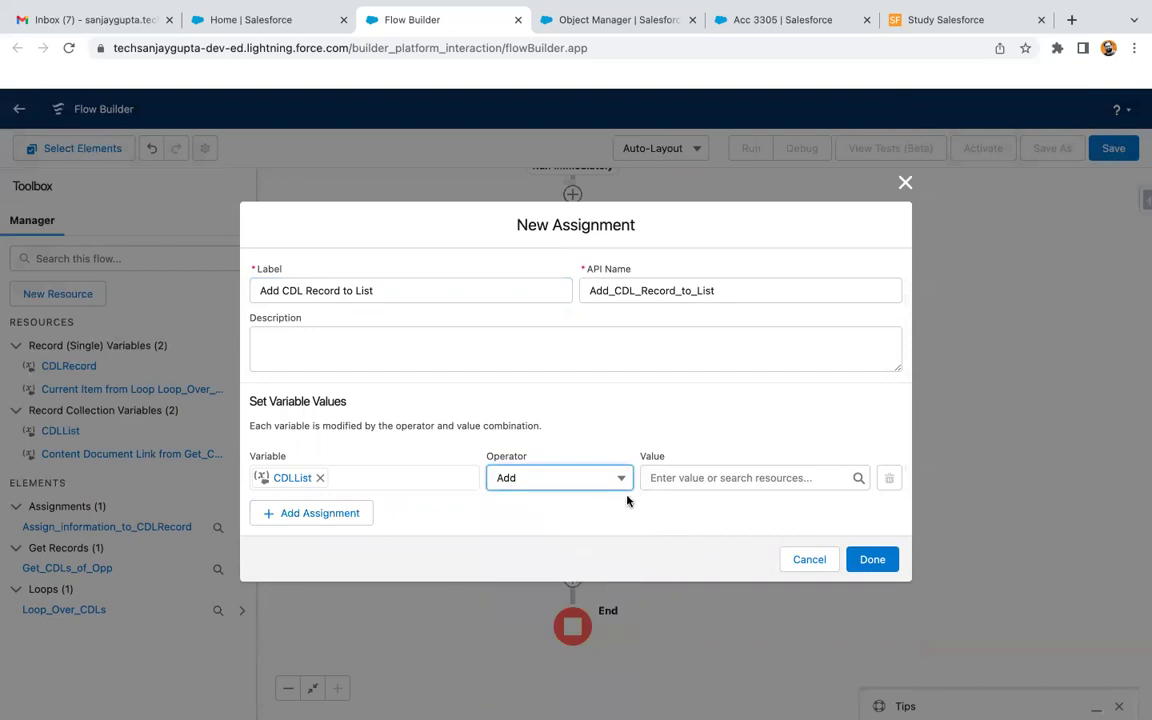
{"action": "left_click", "coordinate": [652, 477]}
{"action": "type", "text": "cdlre"}
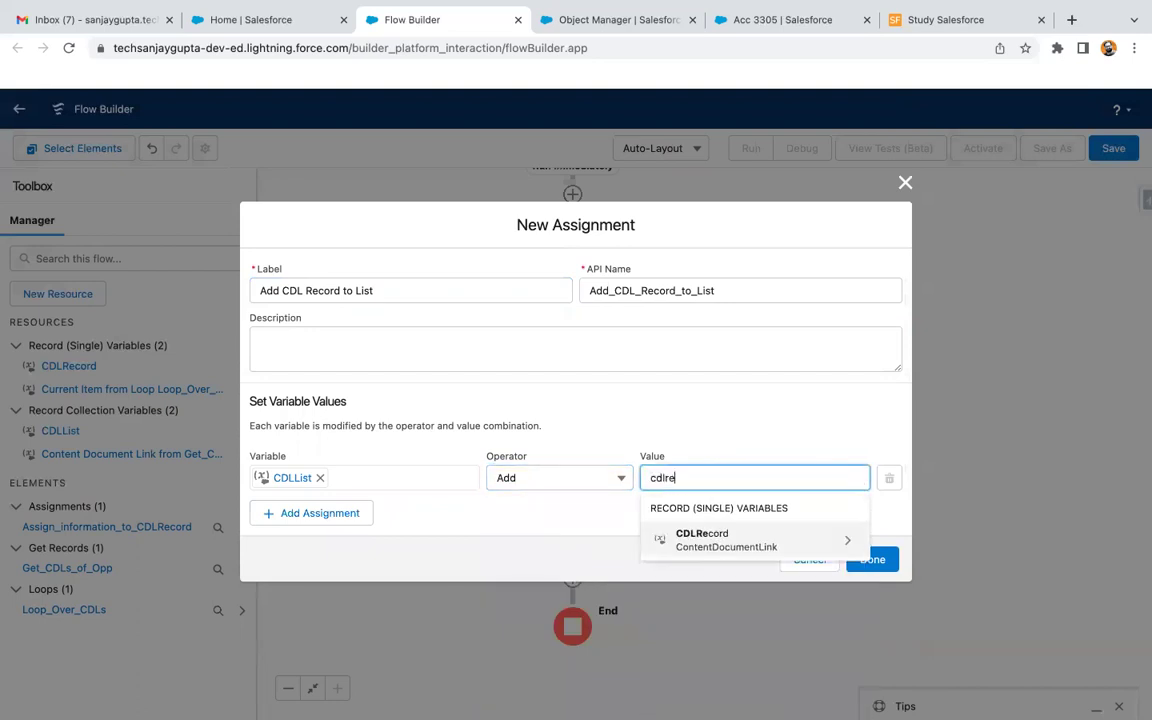
{"action": "left_click", "coordinate": [700, 540]}
{"action": "left_click", "coordinate": [625, 527]}
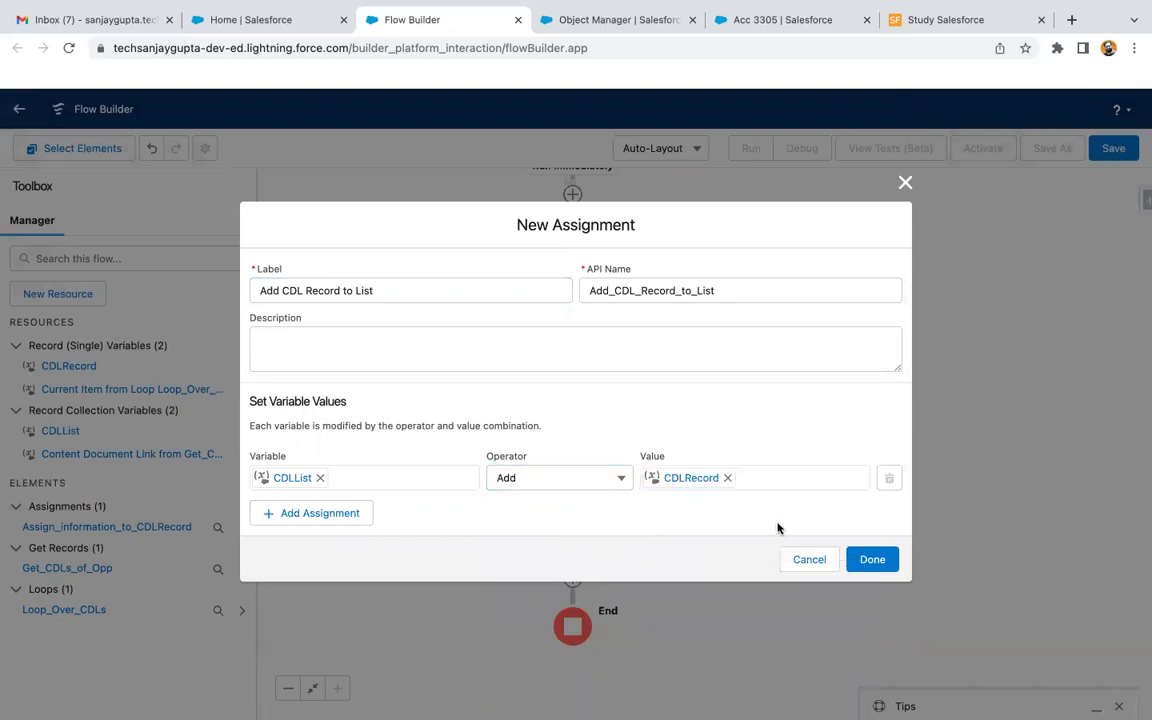
{"action": "left_click", "coordinate": [872, 559]}
Add a Create Records element after the loop's After Last path, labelled Create CDL on Account
{"action": "left_click_drag", "start_coordinate": [830, 504], "coordinate": [816, 461]}
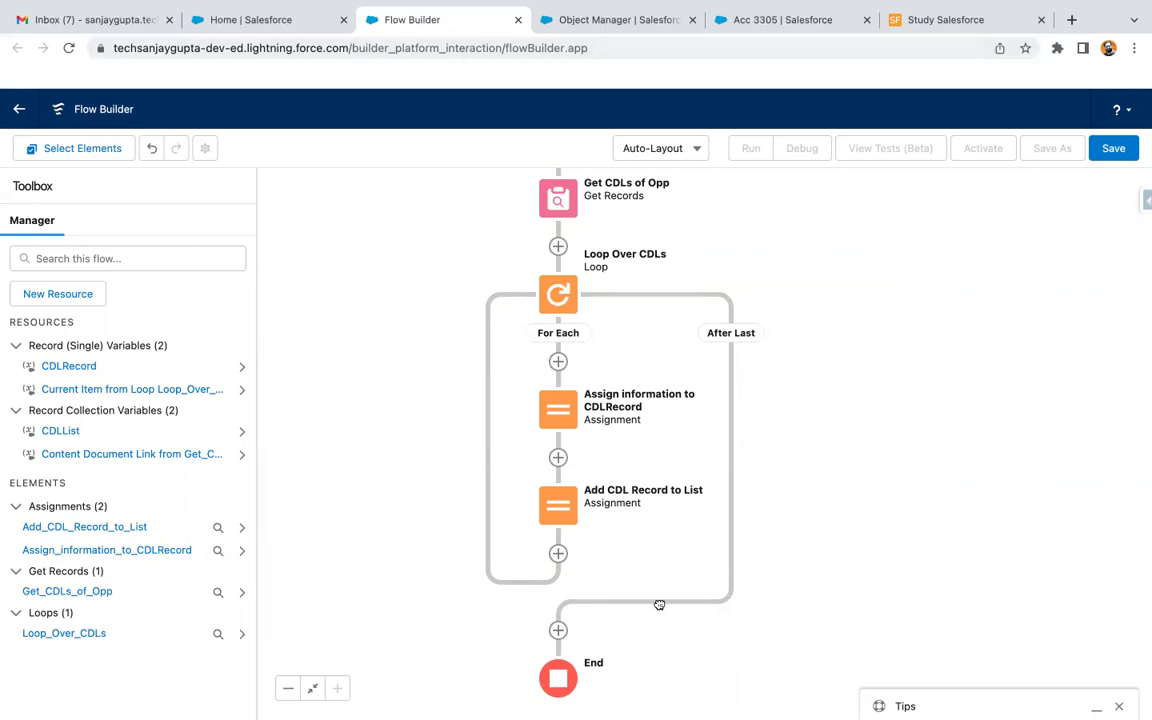
{"action": "left_click_drag", "start_coordinate": [658, 604], "coordinate": [638, 481]}
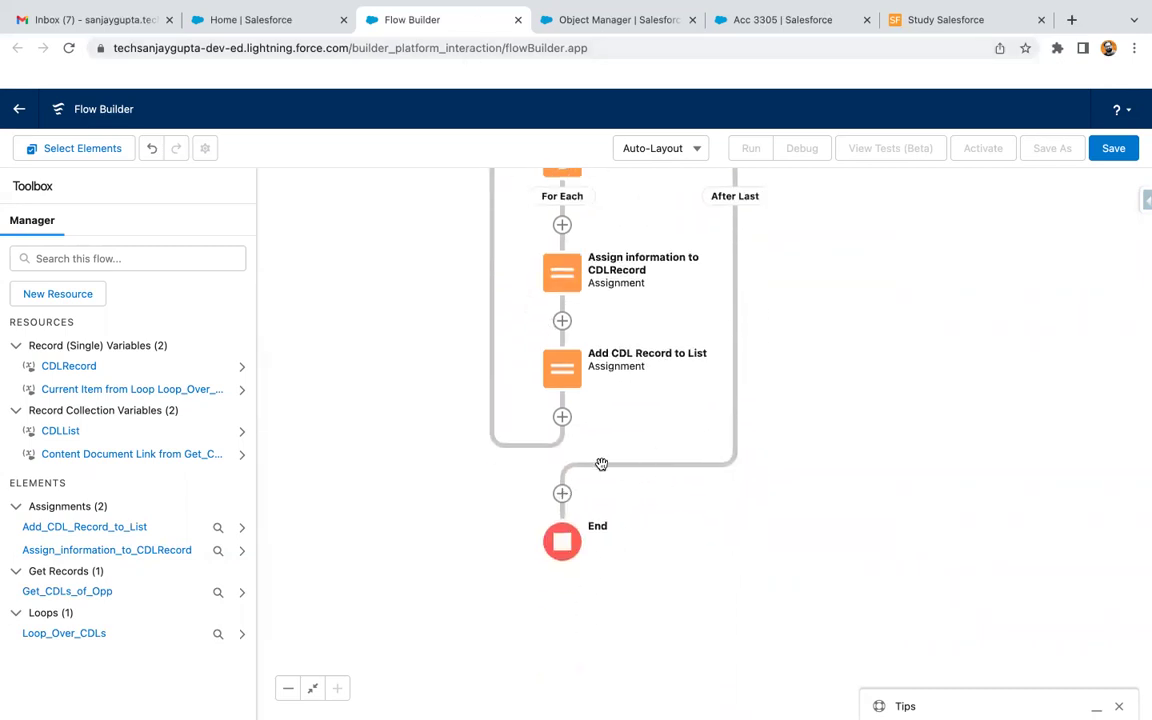
{"action": "left_click", "coordinate": [562, 494]}
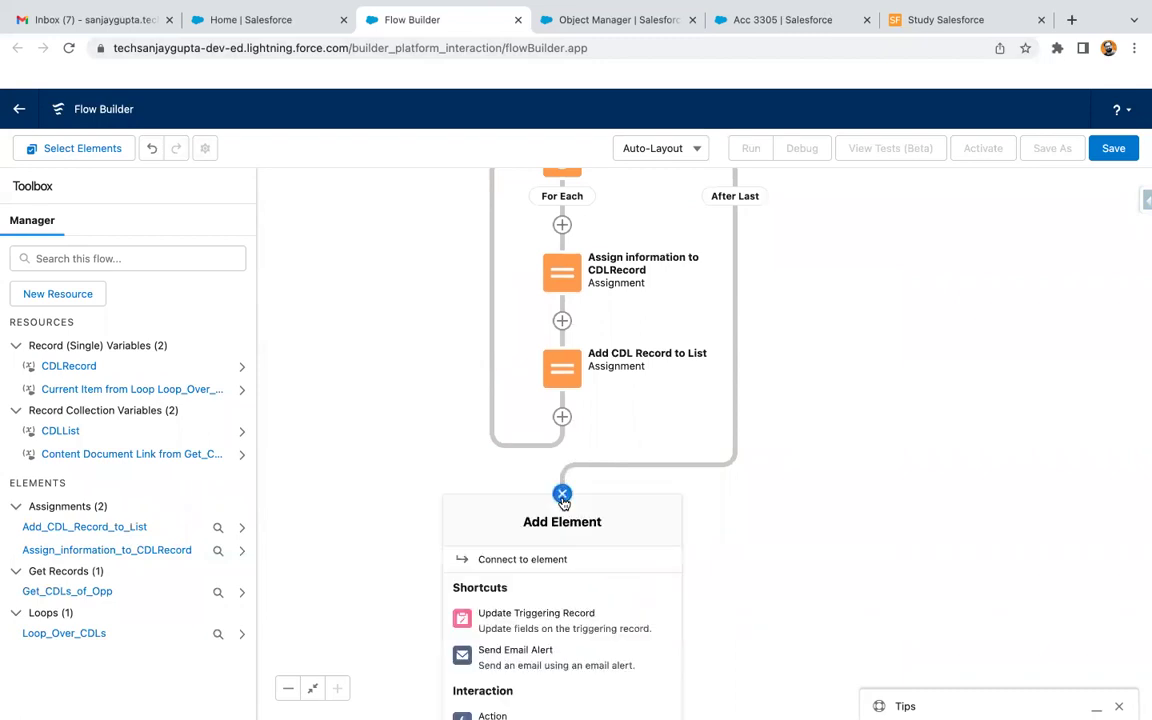
{"action": "scroll", "coordinate": [538, 645], "scroll_direction": "down", "scroll_amount": 5}
{"action": "left_click", "coordinate": [530, 622]}
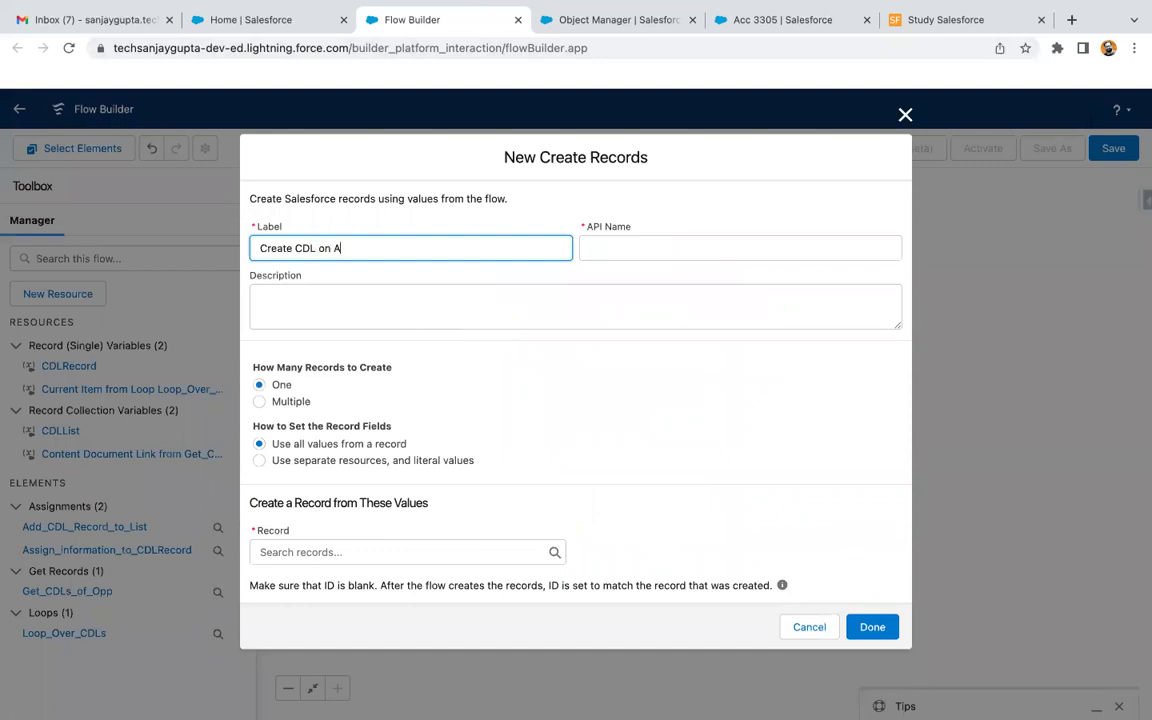
{"action": "left_click", "coordinate": [566, 458]}
Configure the Create Records element to create multiple records from the CDLList collection, and finish the element
{"action": "left_click", "coordinate": [290, 404]}
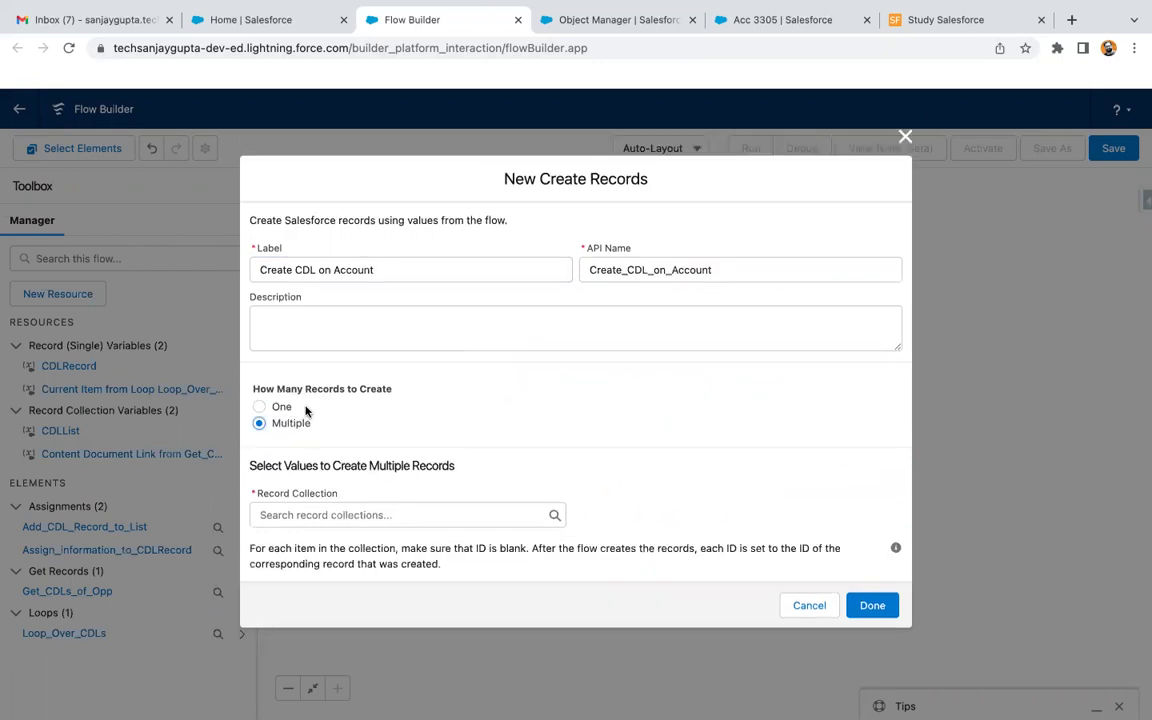
{"action": "left_click", "coordinate": [316, 514]}
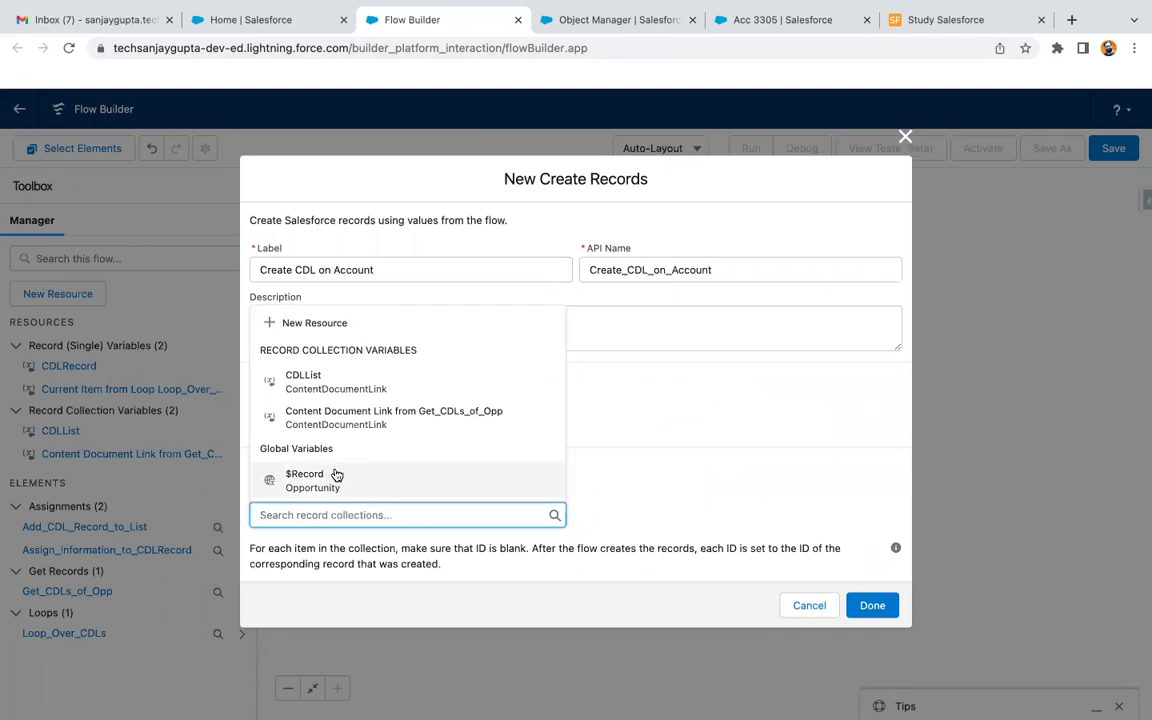
{"action": "left_click", "coordinate": [324, 386]}
{"action": "left_click", "coordinate": [575, 465]}
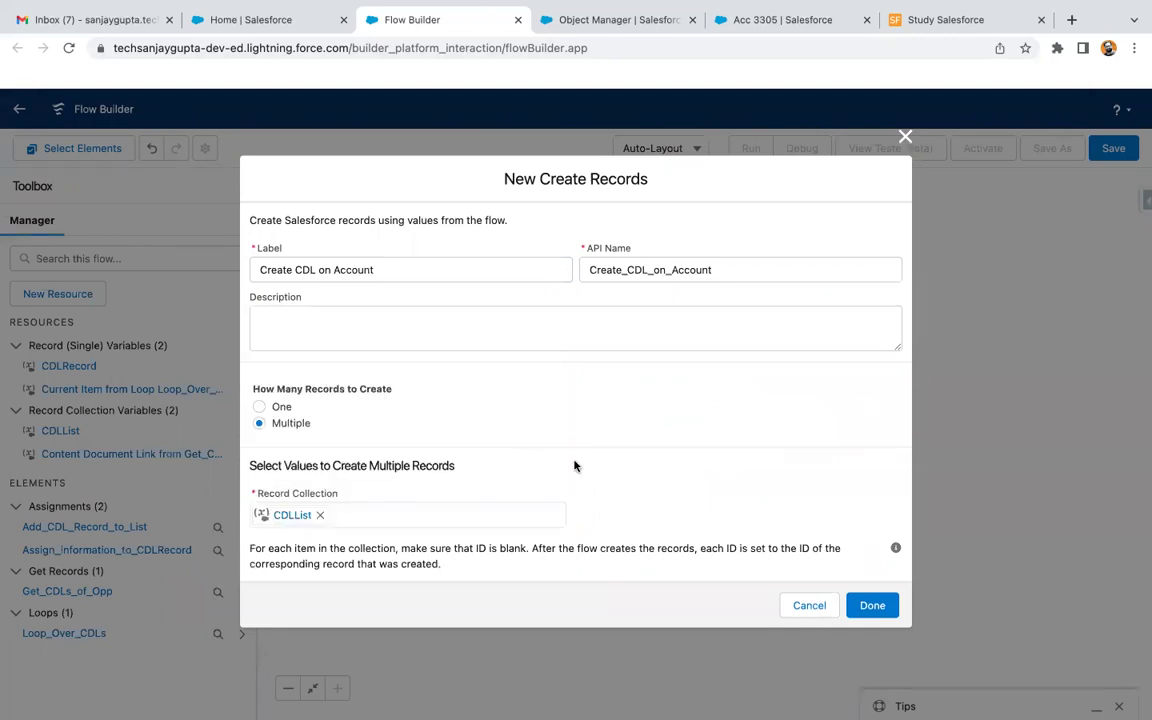
{"action": "left_click", "coordinate": [869, 606]}
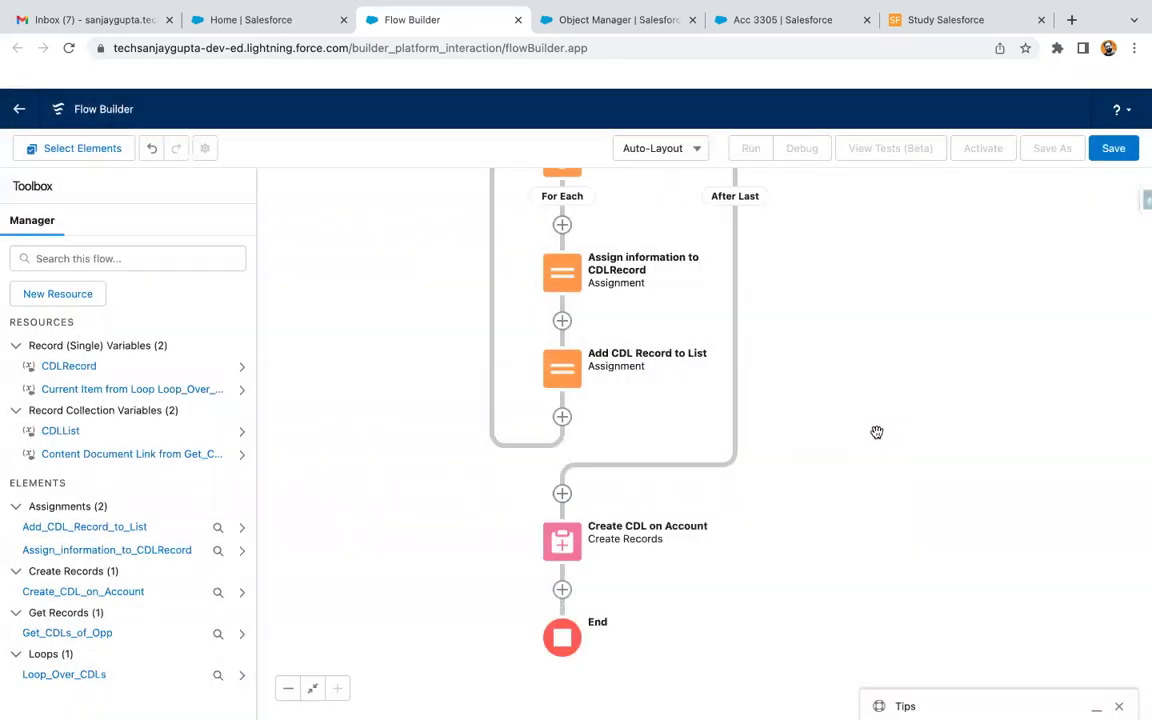
Add a third entry condition on the AccountId field to the flow's Start configuration
{"action": "scroll", "coordinate": [880, 480], "scroll_direction": "up", "scroll_amount": 5}
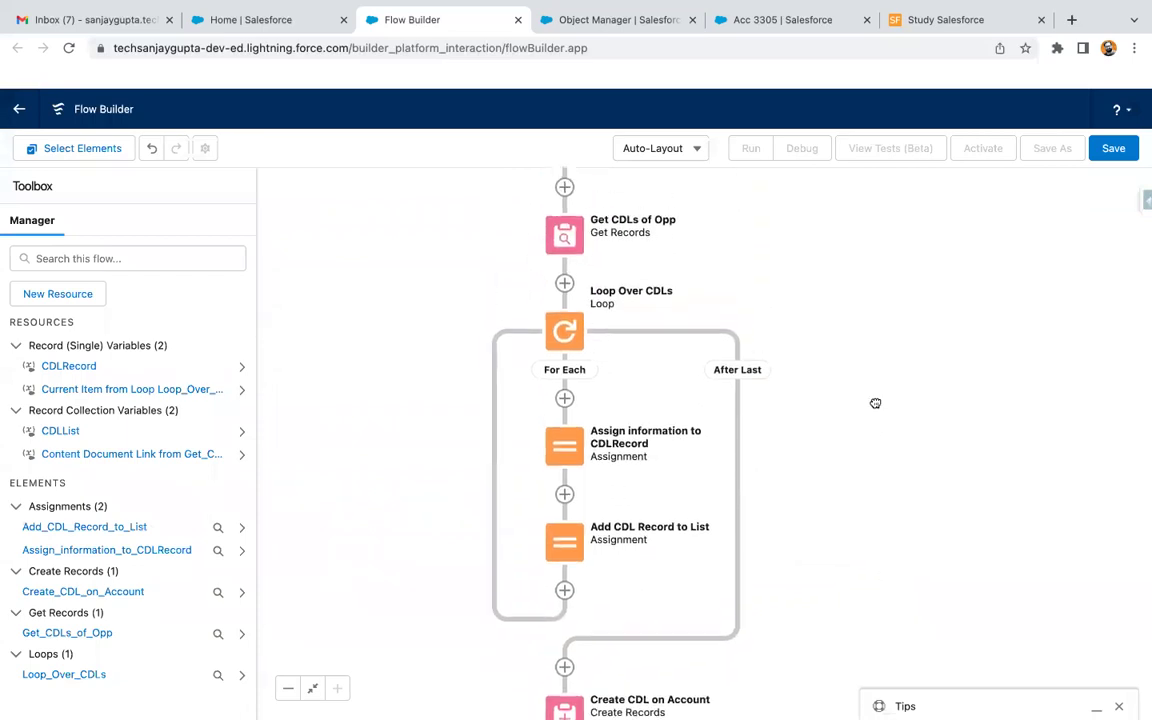
{"action": "left_click", "coordinate": [564, 269]}
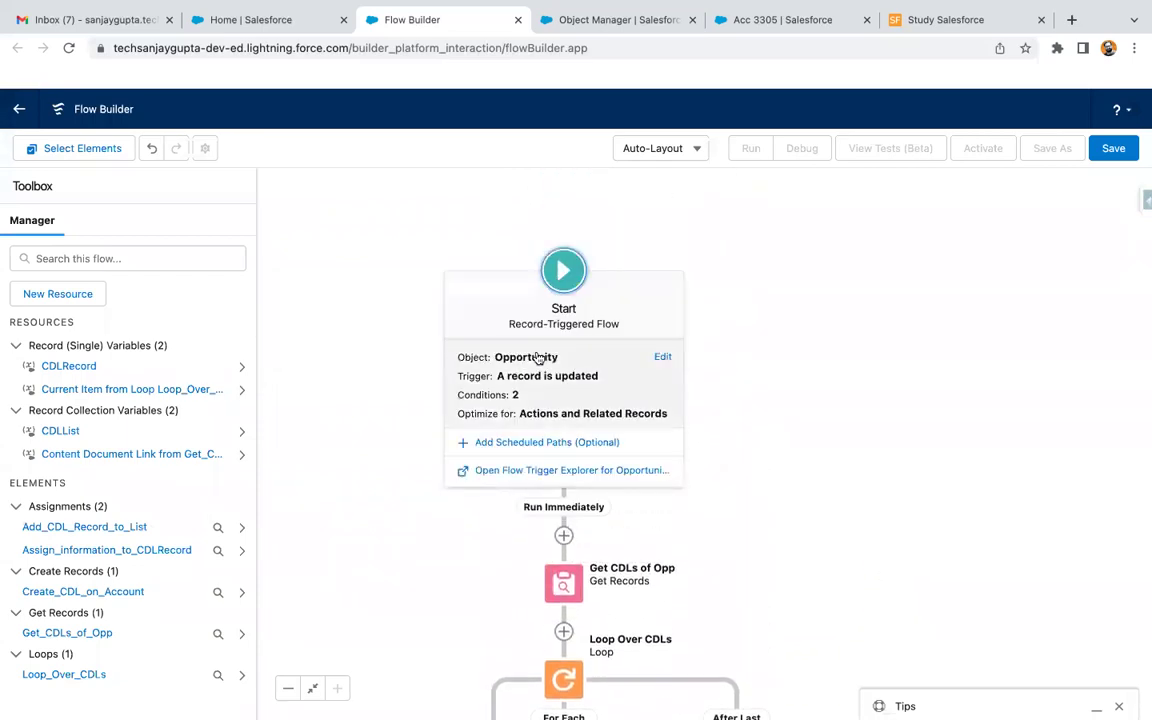
{"action": "left_click", "coordinate": [536, 357]}
{"action": "left_click_drag", "start_coordinate": [290, 478], "coordinate": [311, 352]}
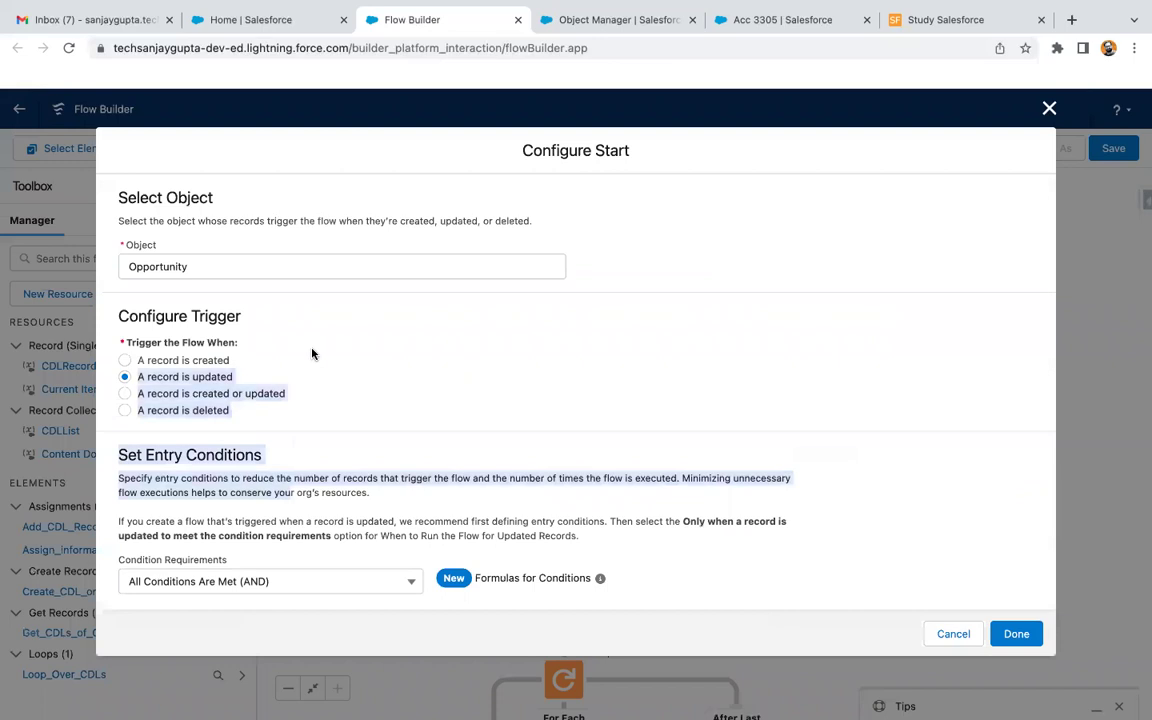
{"action": "scroll", "coordinate": [350, 314], "scroll_direction": "down", "scroll_amount": 10}
{"action": "scroll", "coordinate": [515, 330], "scroll_direction": "up", "scroll_amount": 2}
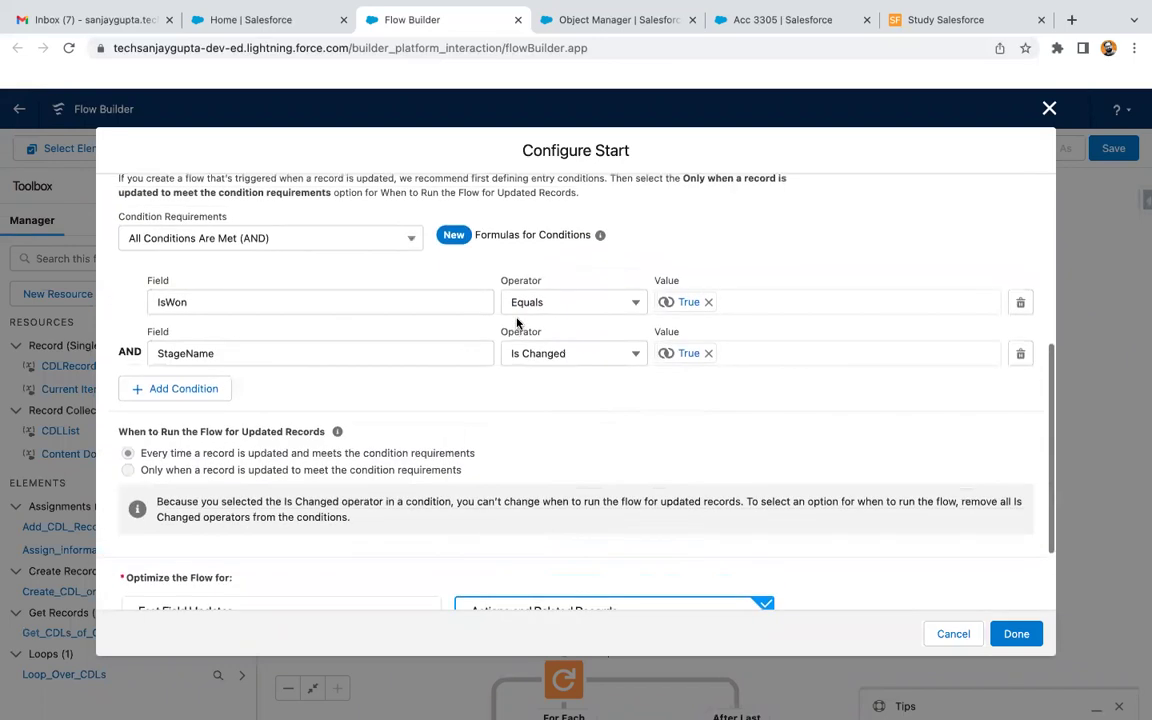
{"action": "left_click", "coordinate": [196, 392]}
{"action": "left_click", "coordinate": [213, 402]}
{"action": "type", "text": "account"}
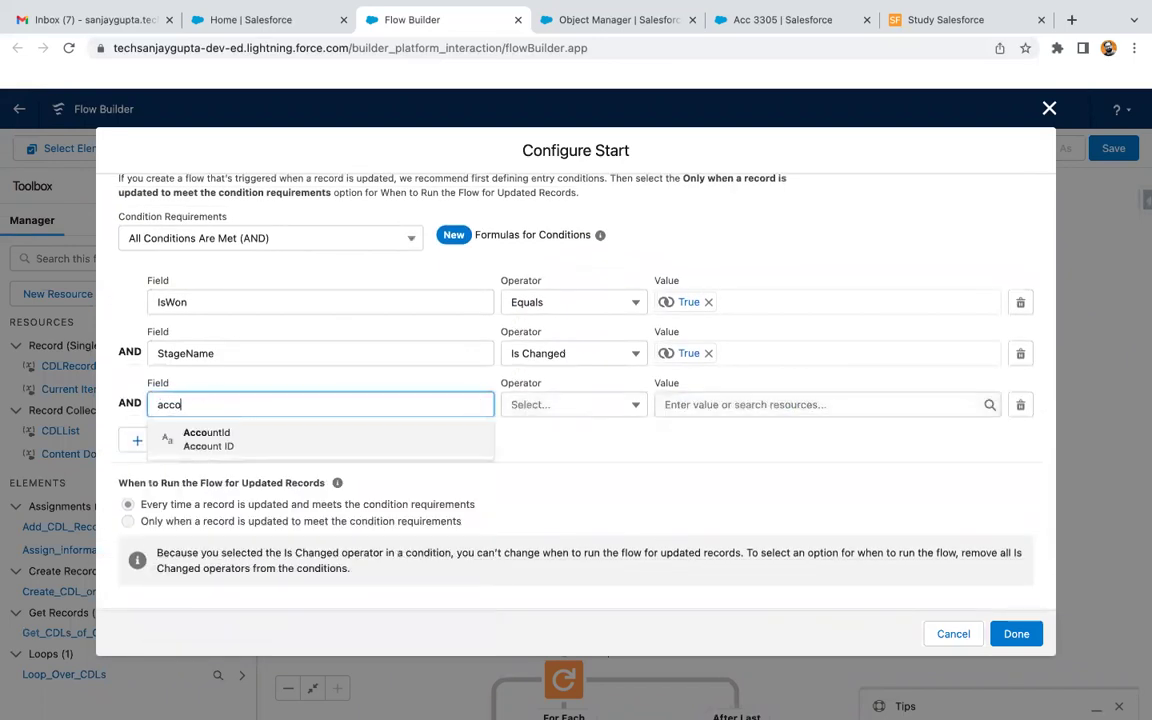
{"action": "left_click", "coordinate": [211, 440]}
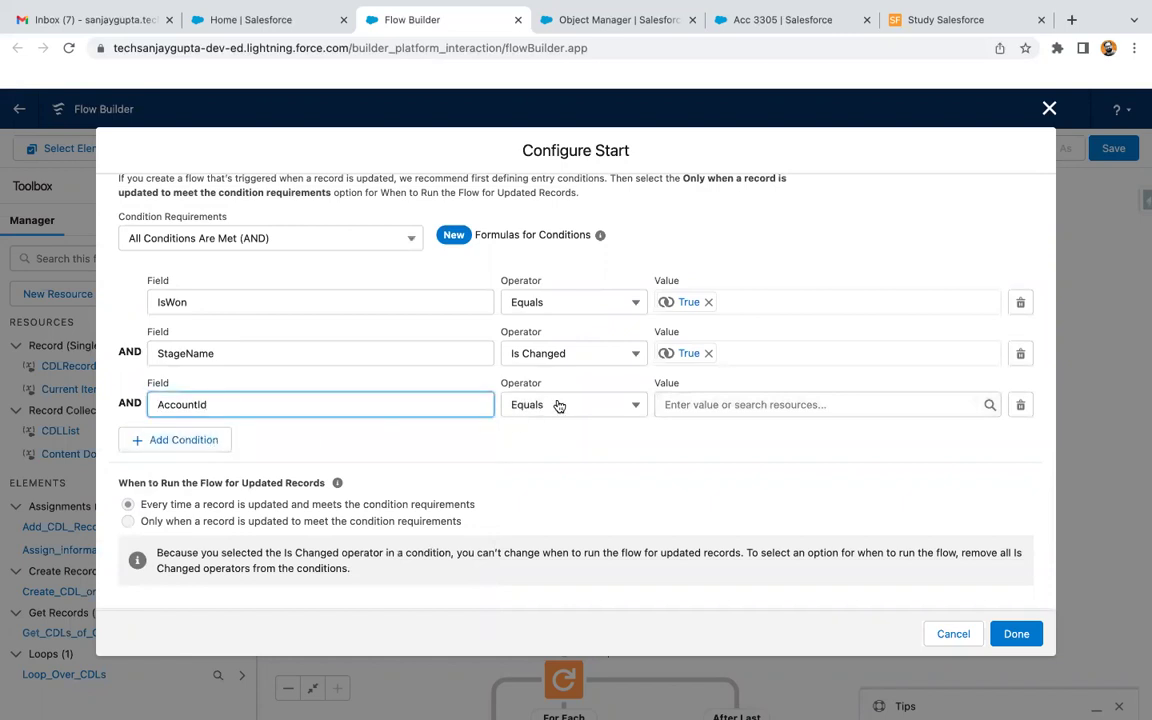
Set the AccountId entry condition to Is Null with the value False, and finish the Start configuration
{"action": "left_click", "coordinate": [520, 404]}
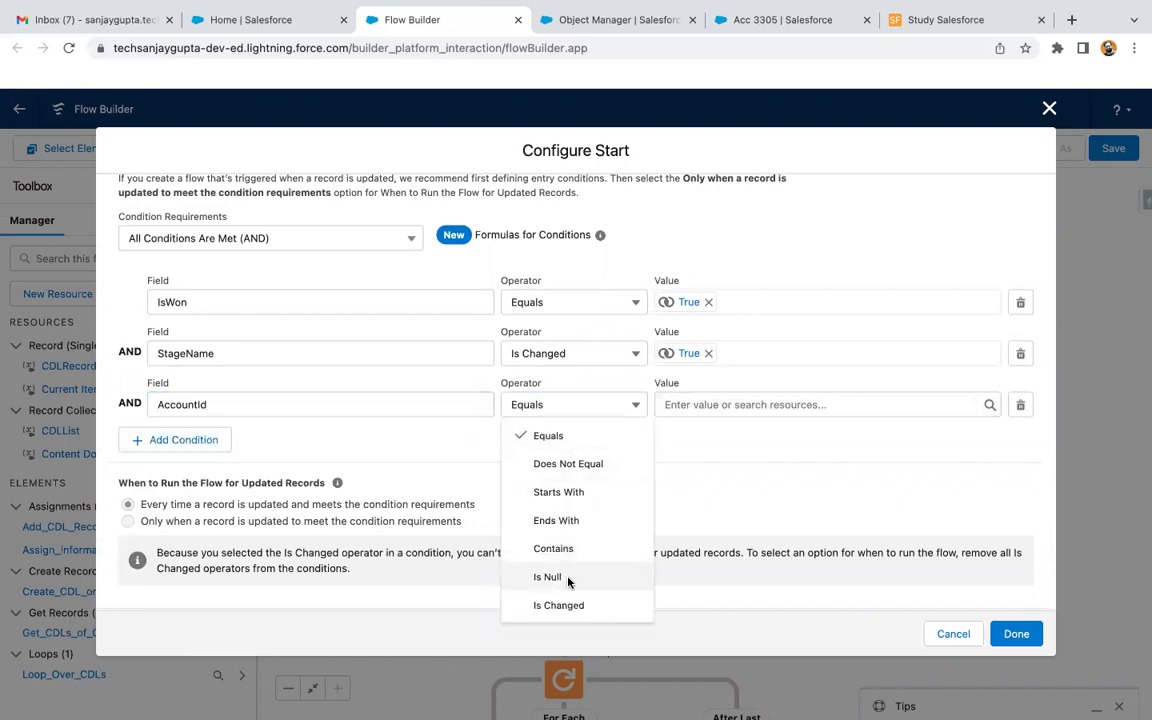
{"action": "left_click", "coordinate": [567, 580]}
{"action": "left_click", "coordinate": [726, 404]}
{"action": "type", "text": "fals"}
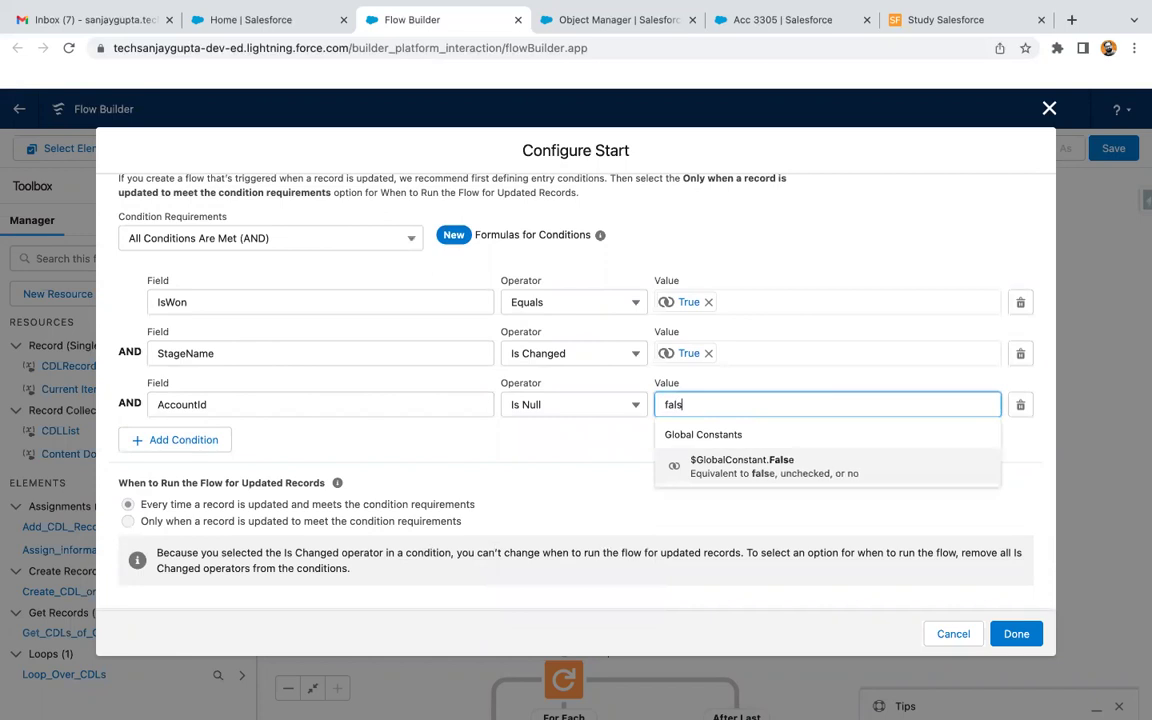
{"action": "left_click", "coordinate": [750, 466]}
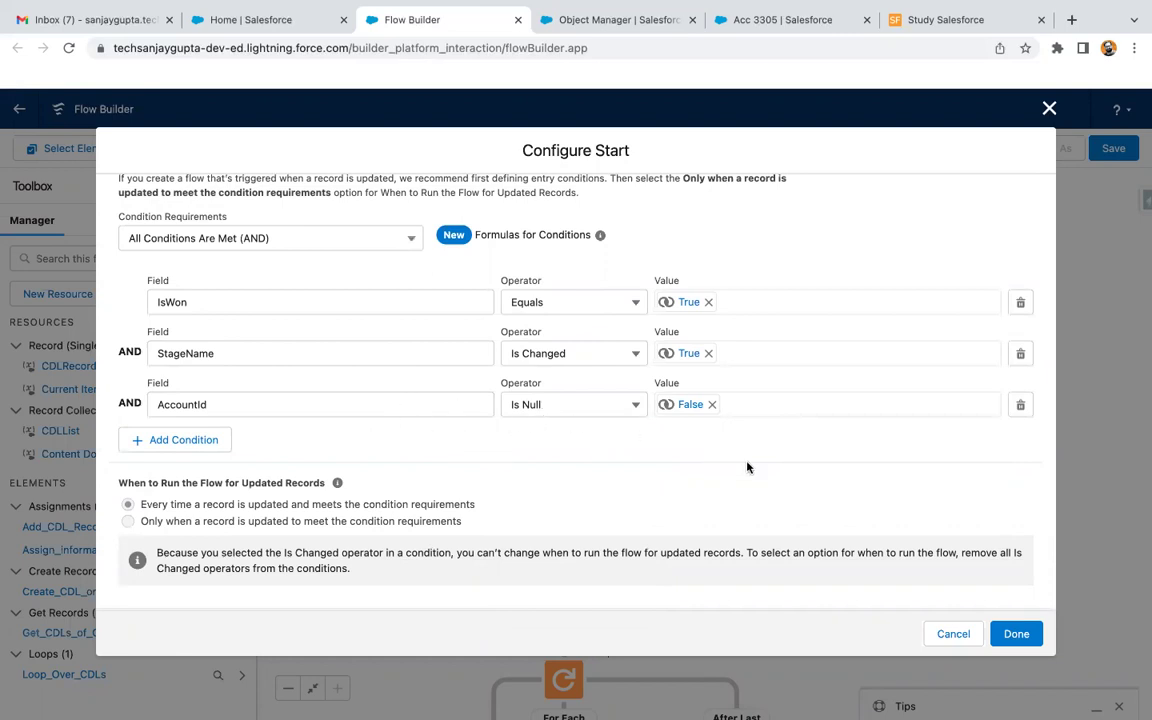
{"action": "left_click", "coordinate": [1016, 633]}
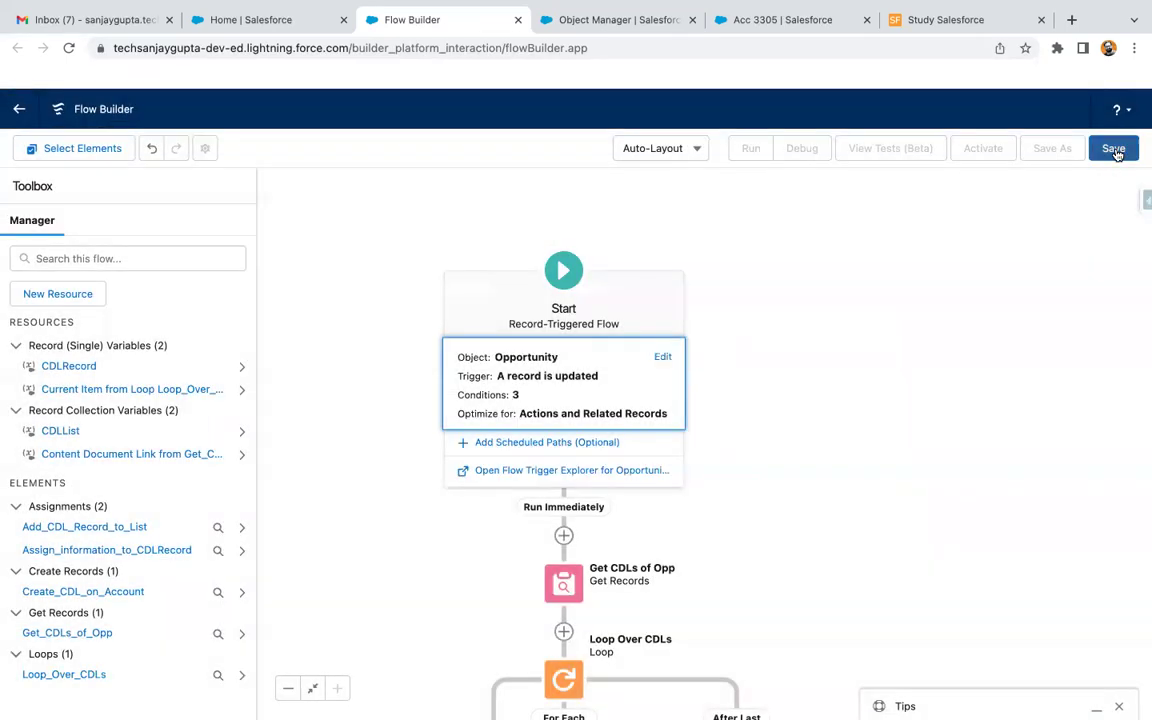
Save the flow with the label Copy files from Opp to Acc and activate it
{"action": "left_click", "coordinate": [1114, 149]}
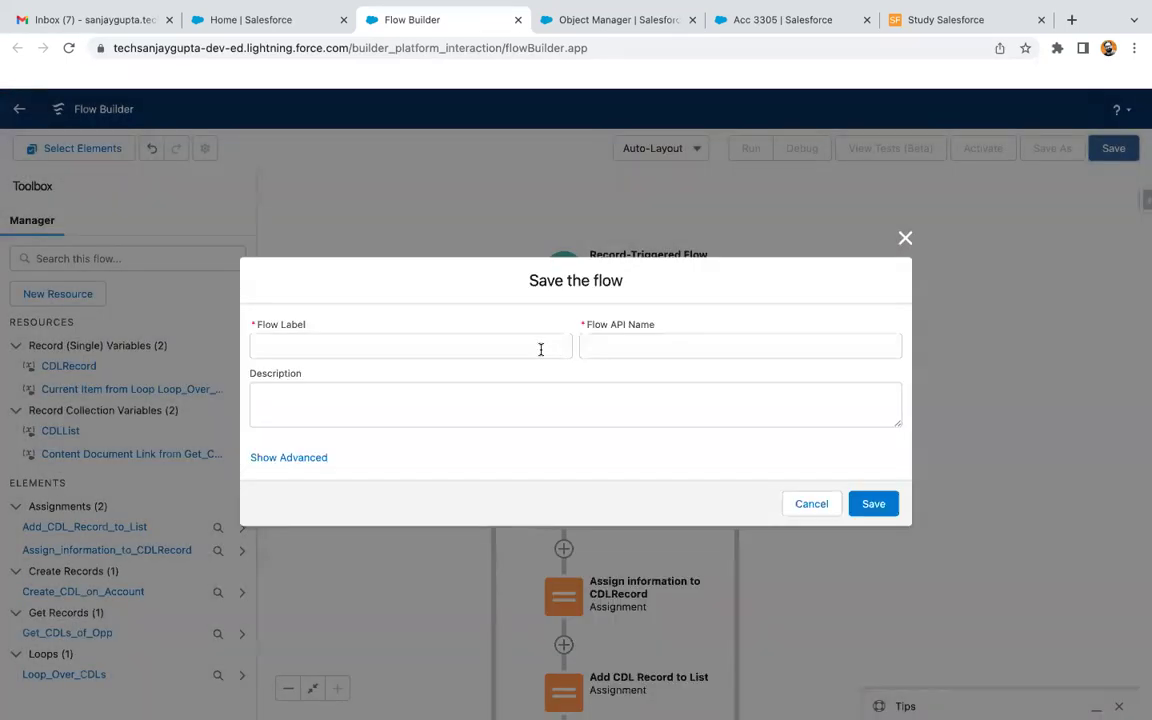
{"action": "left_click", "coordinate": [537, 347]}
{"action": "type", "text": "Copy files from Opp to Acc"}
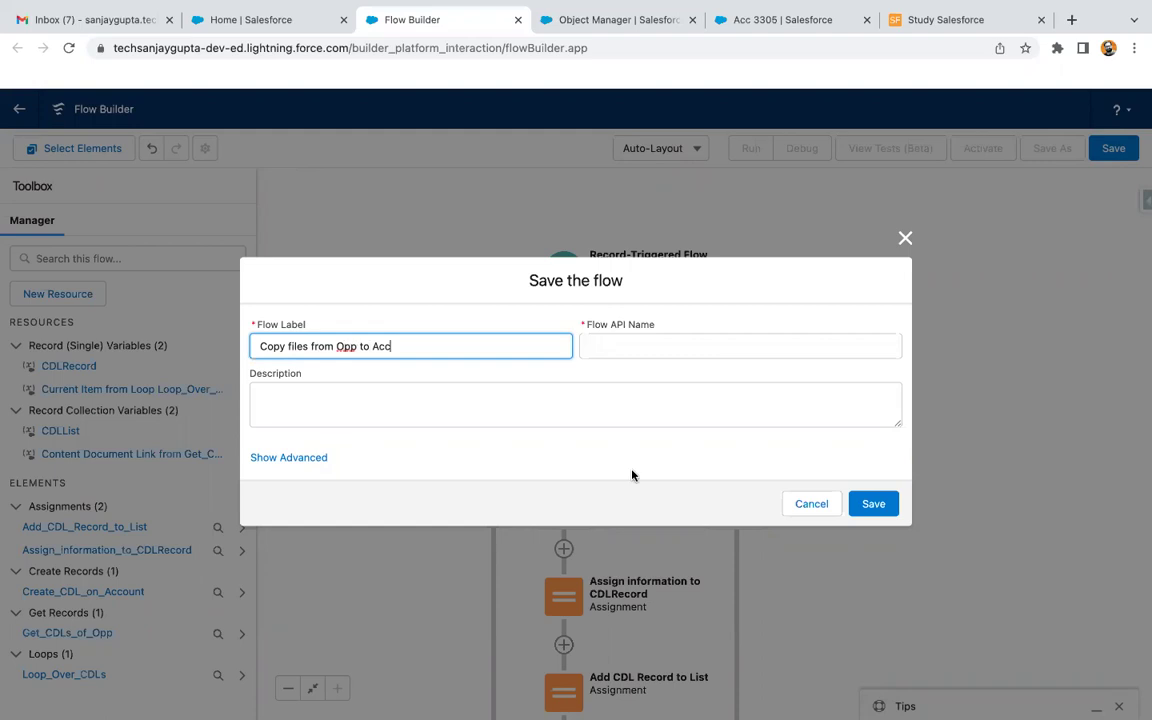
{"action": "left_click", "coordinate": [632, 475]}
{"action": "left_click", "coordinate": [873, 503]}
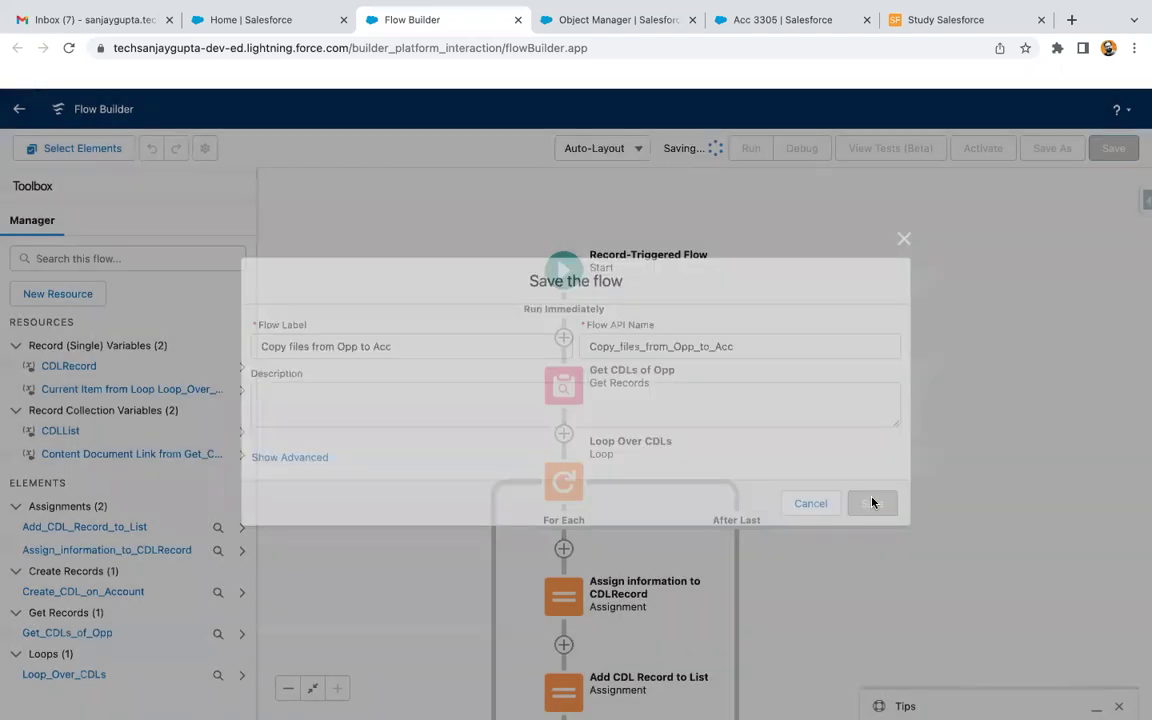
{"action": "left_click", "coordinate": [975, 146]}
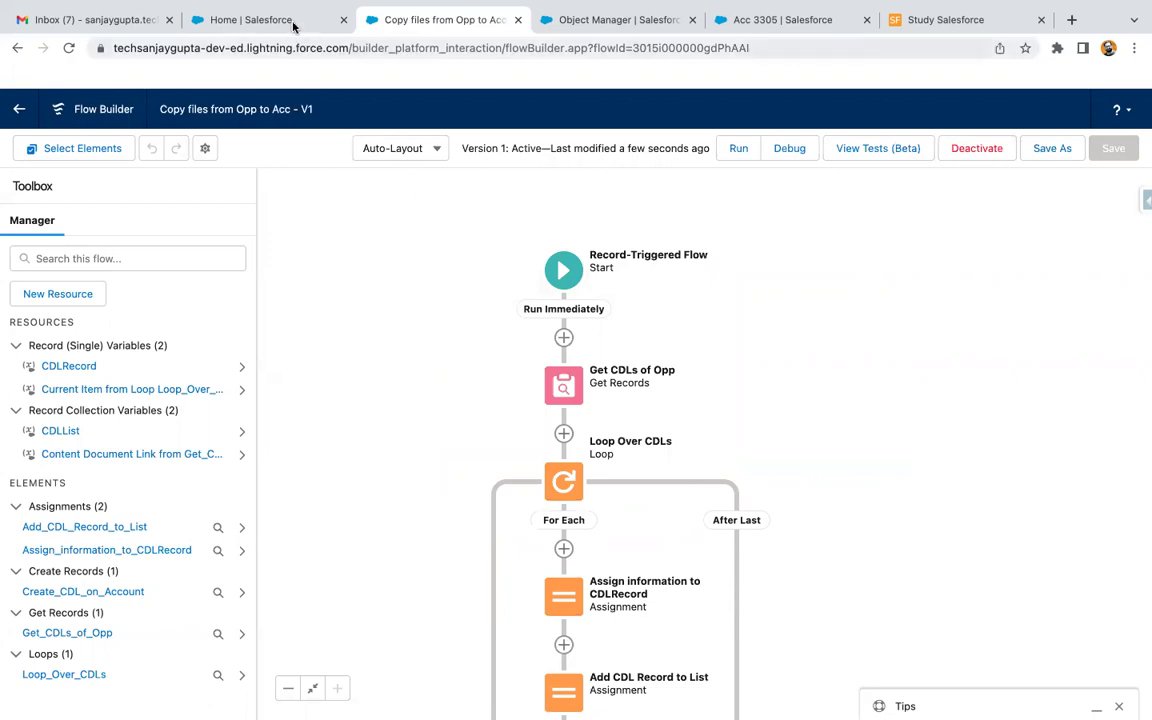
Switch to the Acc 3305 opportunity record and reload it
{"action": "left_click", "coordinate": [333, 24]}
{"action": "left_click", "coordinate": [764, 19]}
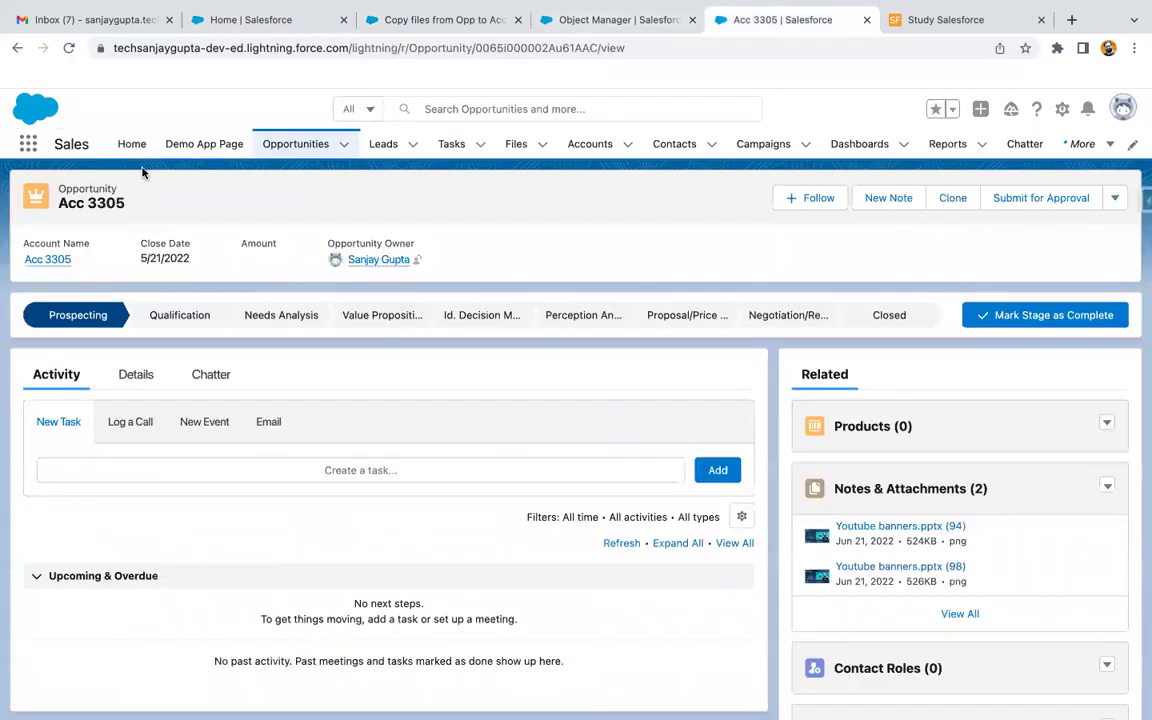
{"action": "left_click", "coordinate": [68, 48]}
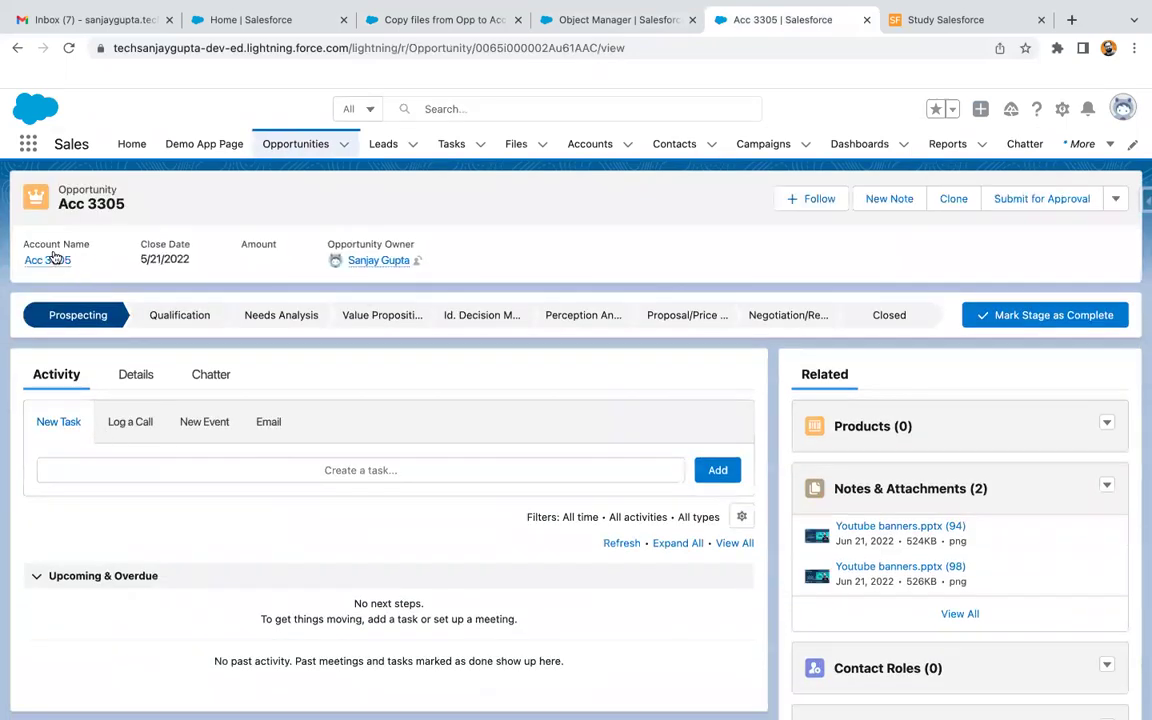
Open the opportunity's Acc 3305 account in a separate browser tab and check its Notes & Attachments list
{"action": "right_click", "coordinate": [53, 263]}
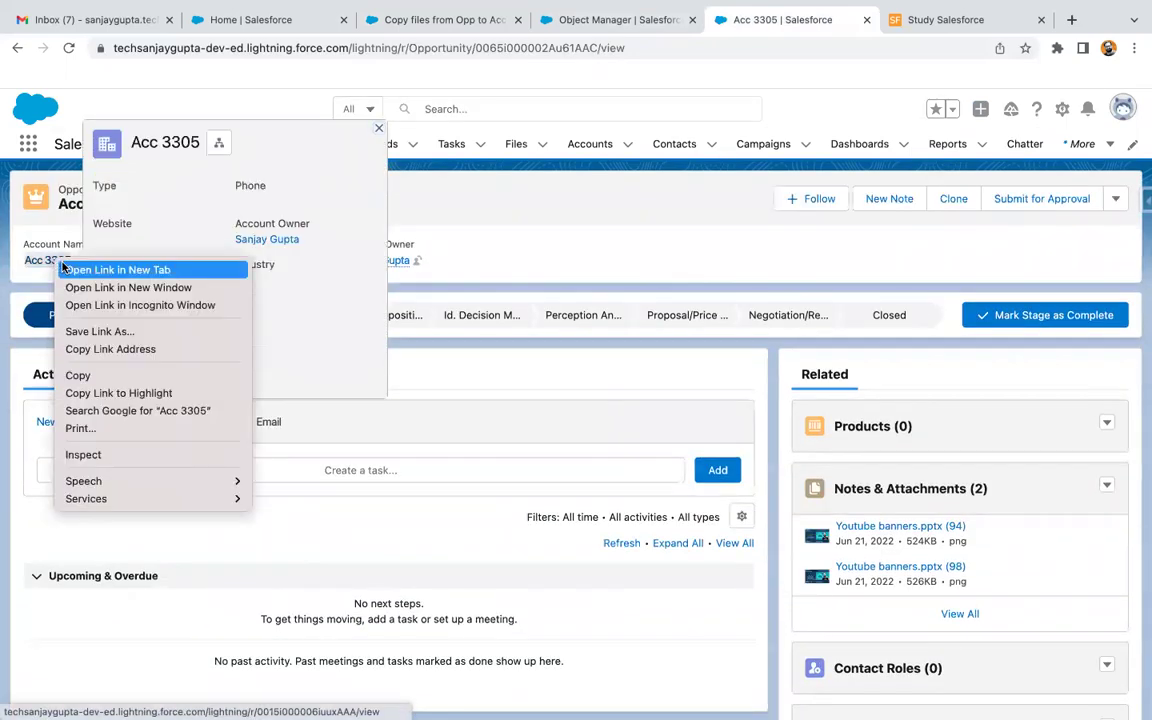
{"action": "left_click", "coordinate": [113, 273]}
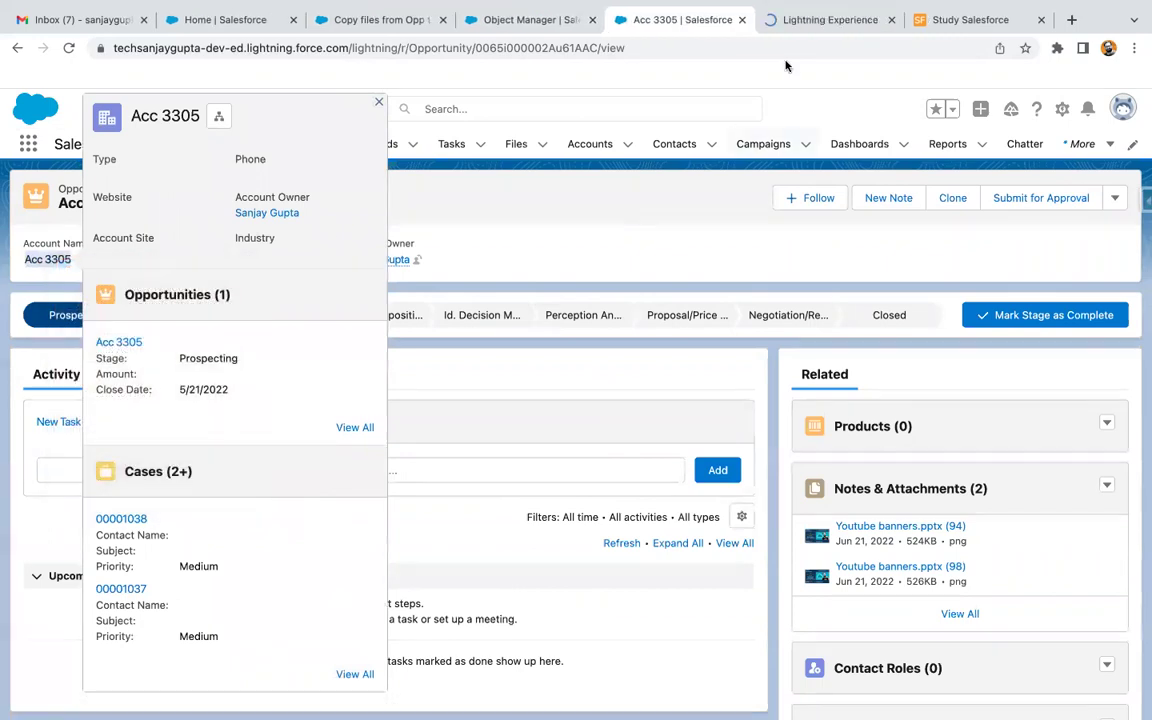
{"action": "left_click", "coordinate": [818, 21]}
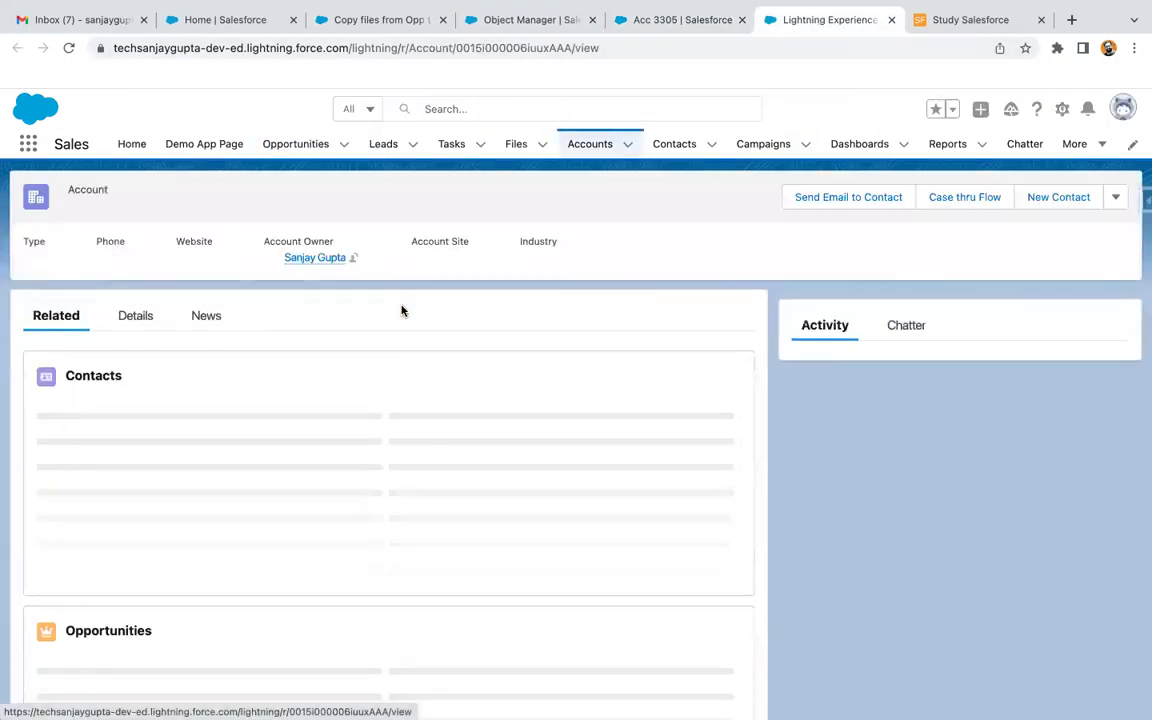
{"action": "scroll", "coordinate": [159, 504], "scroll_direction": "down", "scroll_amount": 5}
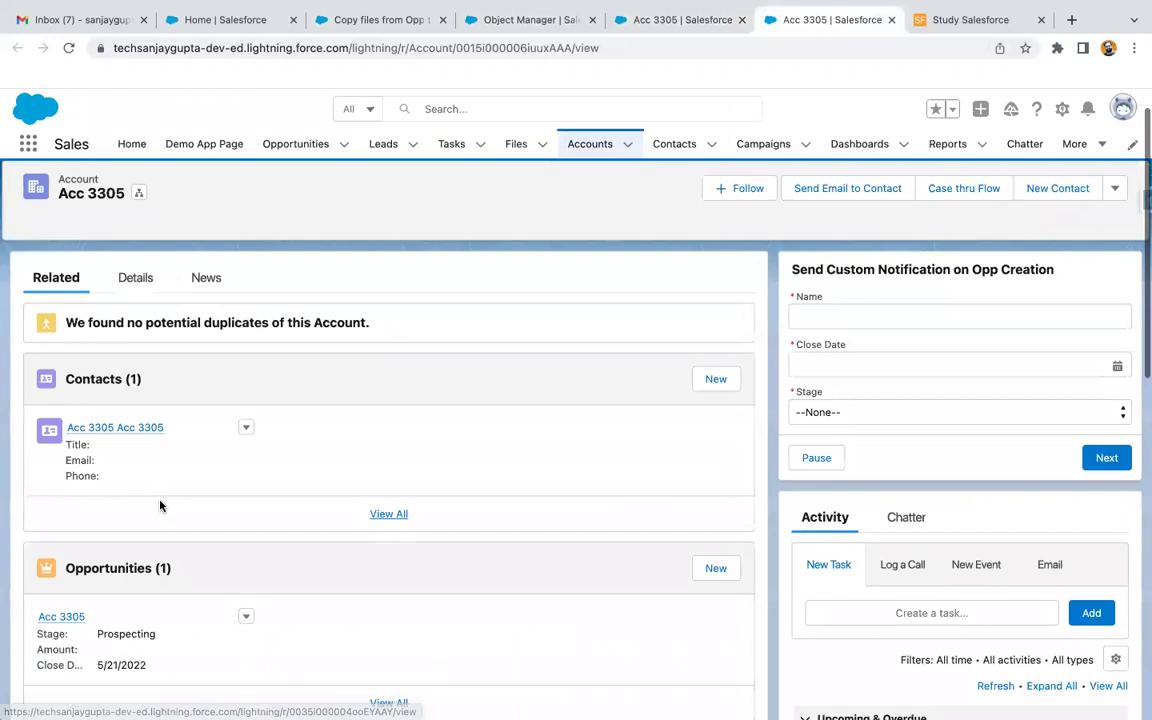
{"action": "scroll", "coordinate": [159, 504], "scroll_direction": "down", "scroll_amount": 1}
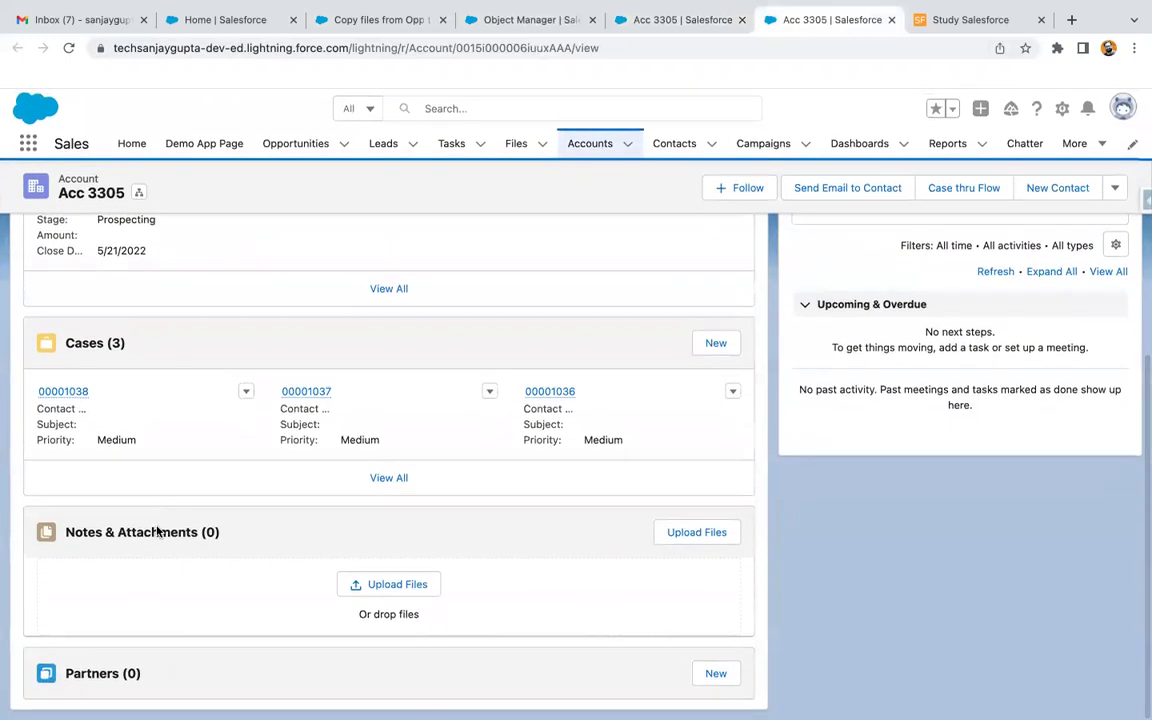
{"action": "scroll", "coordinate": [316, 476], "scroll_direction": "up", "scroll_amount": 6}
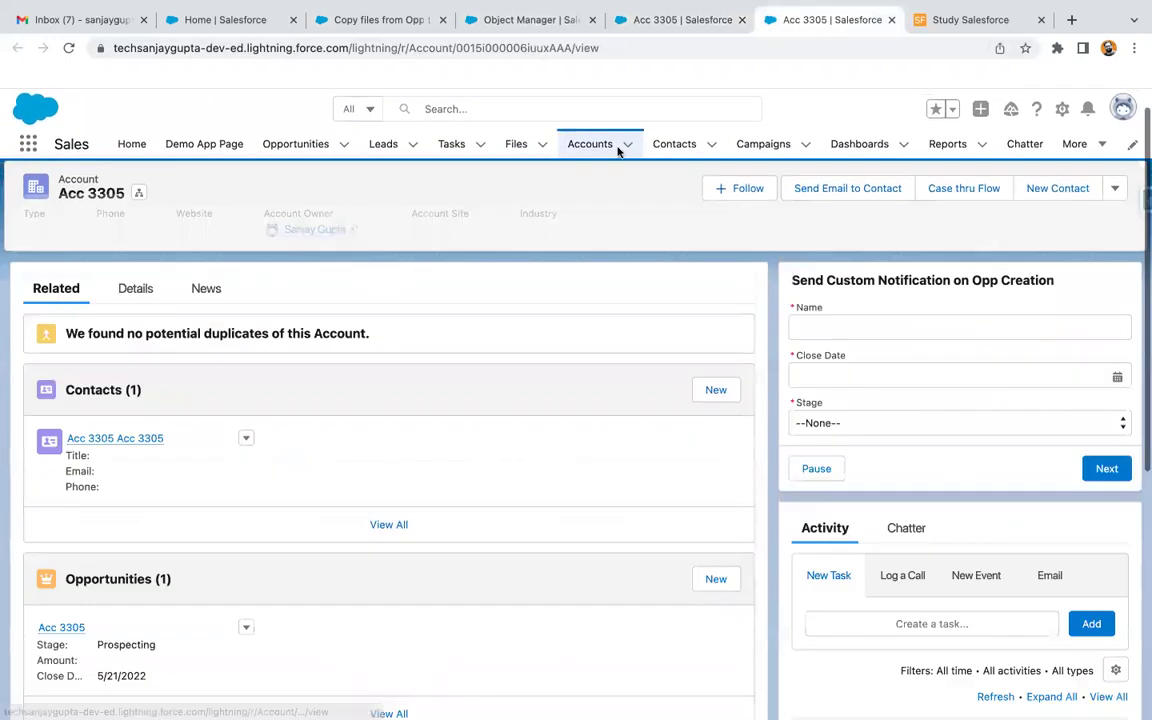
Return to the Acc 3305 opportunity, change its Stage to Closed Won in the record details, and save
{"action": "left_click", "coordinate": [689, 20]}
{"action": "left_click", "coordinate": [129, 380]}
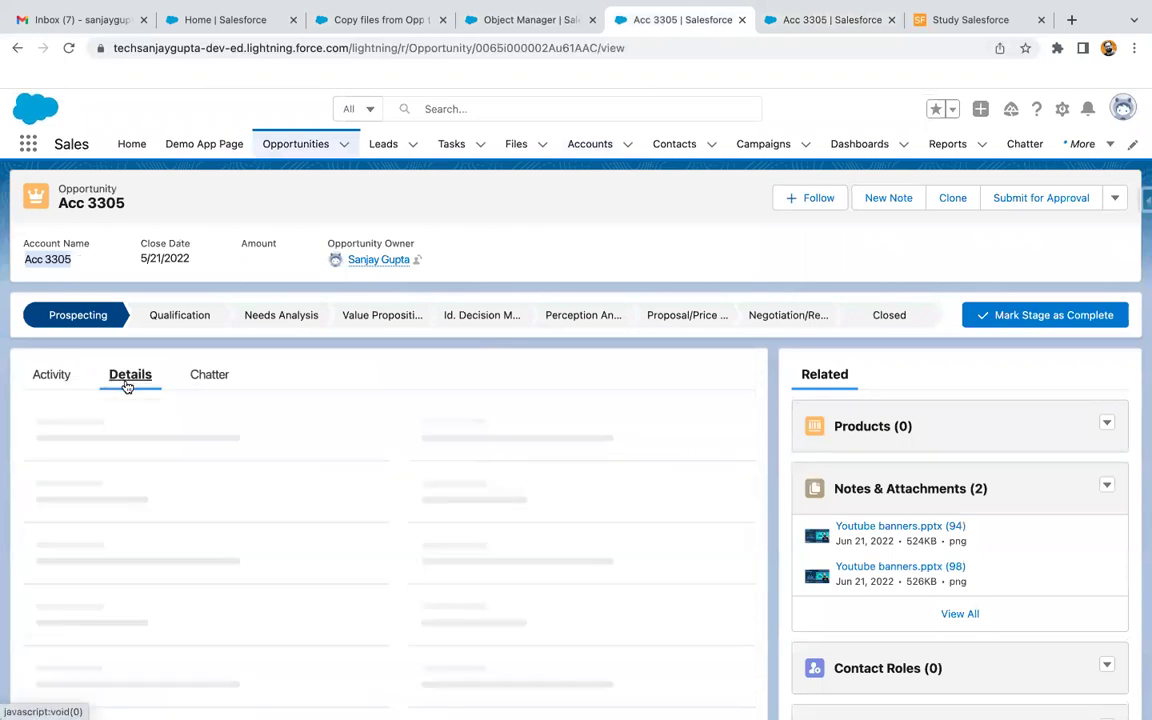
{"action": "scroll", "coordinate": [638, 522], "scroll_direction": "down", "scroll_amount": 2}
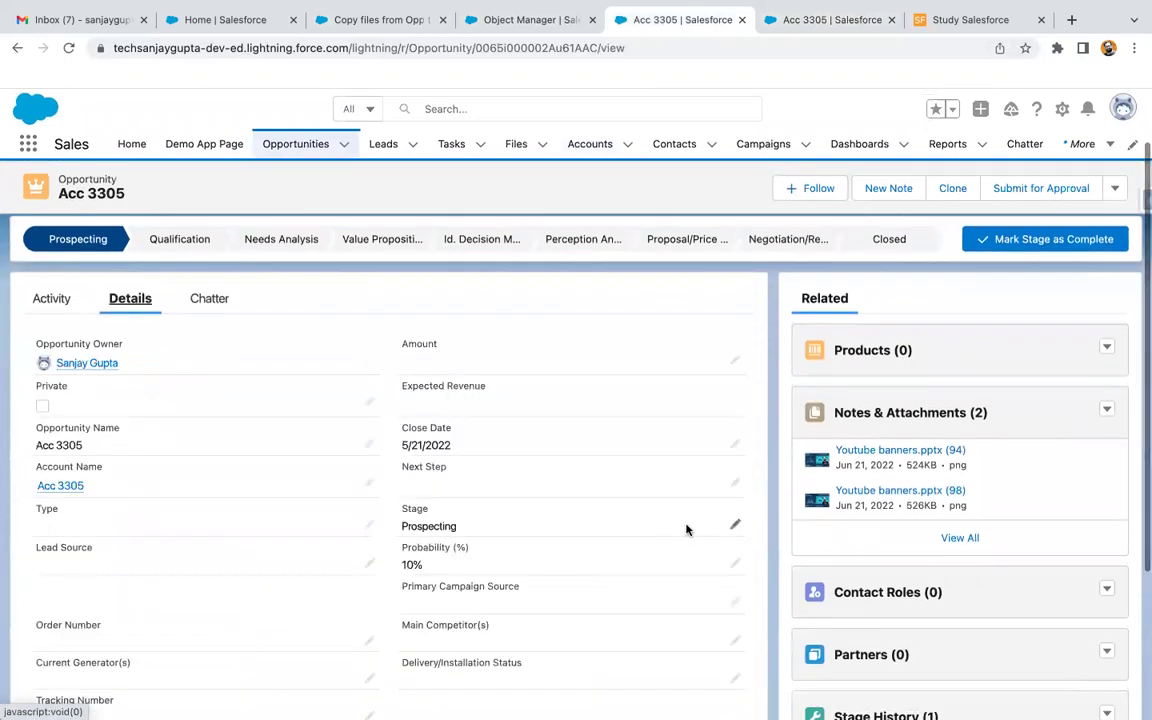
{"action": "left_click", "coordinate": [736, 525]}
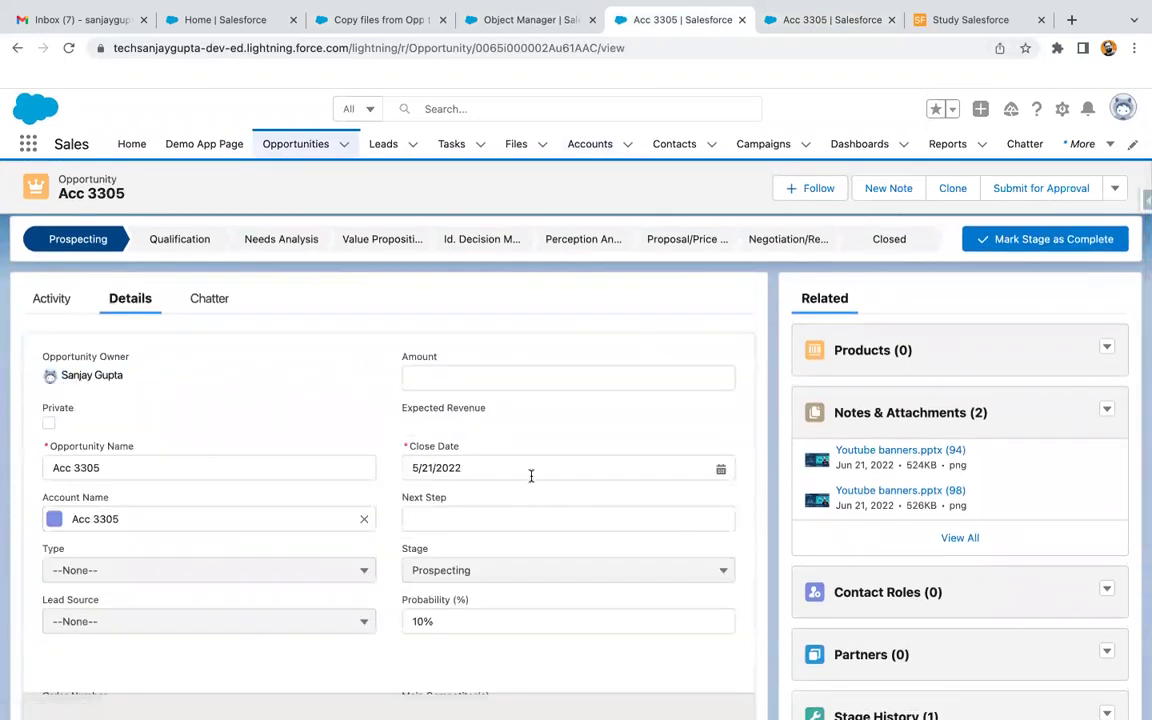
{"action": "left_click", "coordinate": [525, 570]}
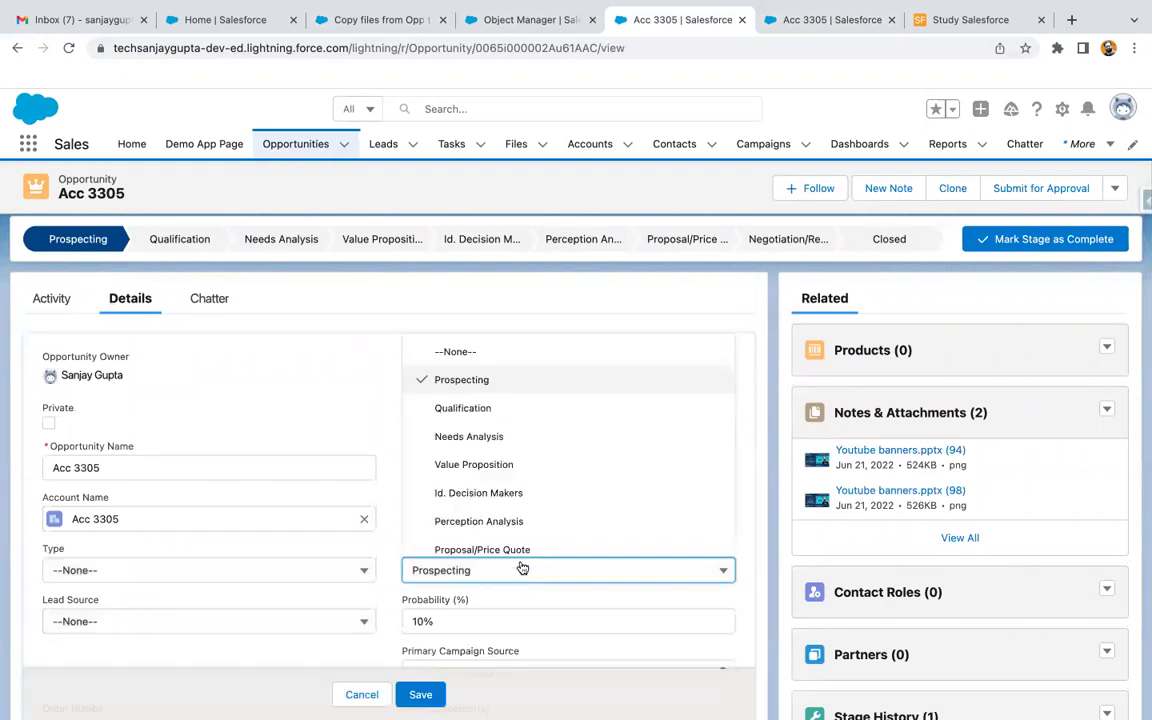
{"action": "scroll", "coordinate": [529, 539], "scroll_direction": "down", "scroll_amount": 2}
{"action": "left_click", "coordinate": [526, 511]}
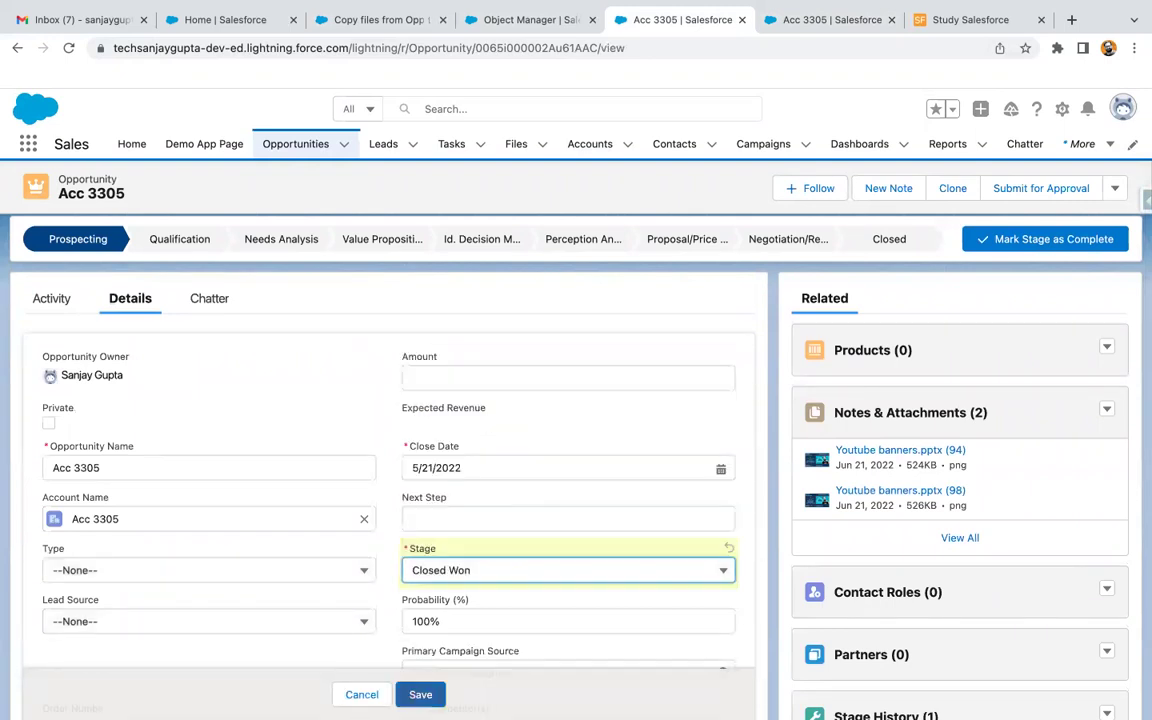
{"action": "left_click", "coordinate": [420, 694]}
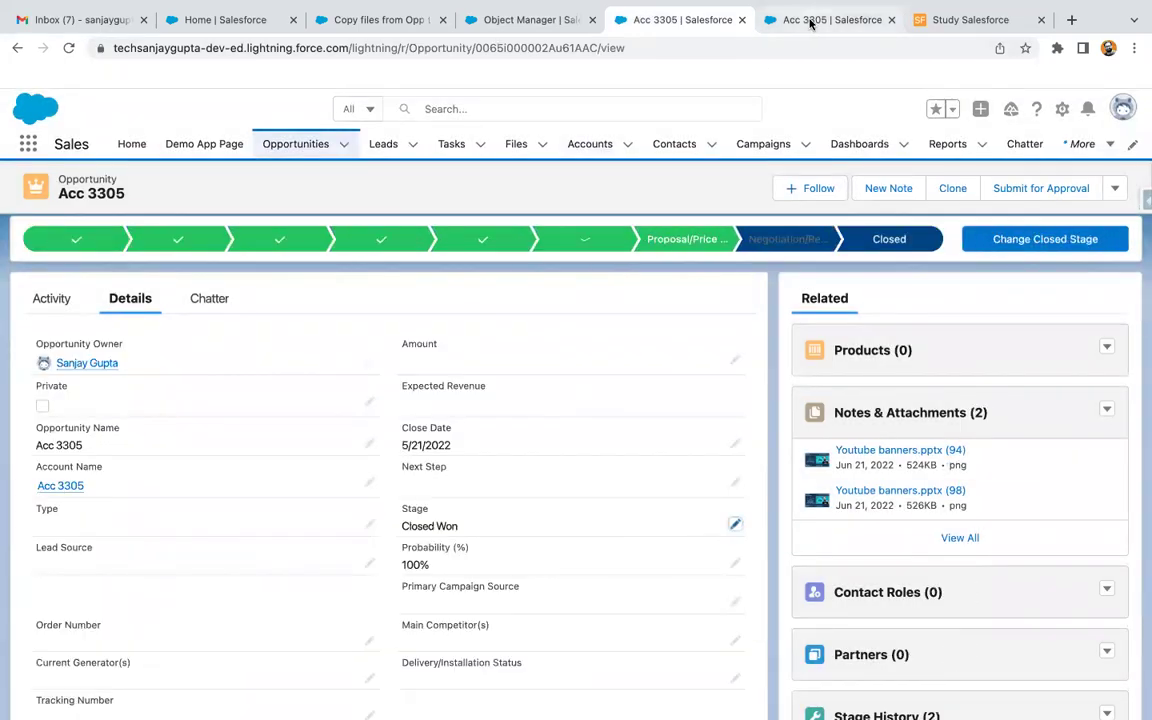
Reload the Acc 3305 account record and compare its Notes & Attachments list with the opportunity's files
{"action": "left_click", "coordinate": [810, 20]}
{"action": "left_click", "coordinate": [68, 47]}
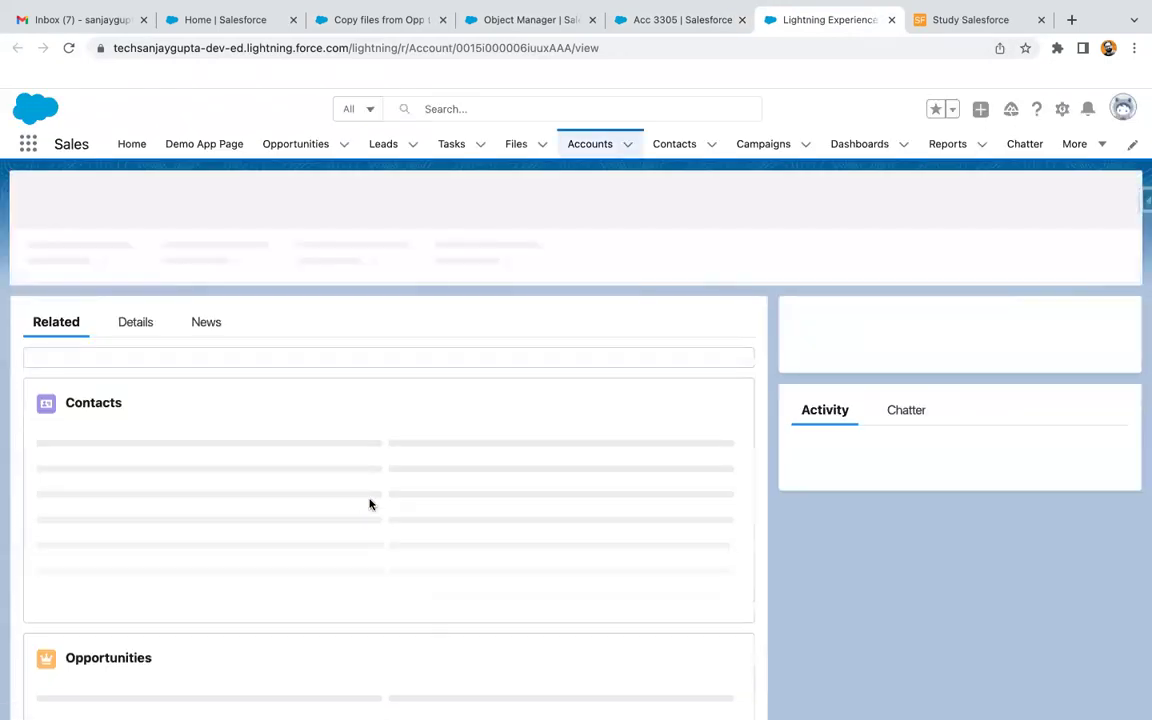
{"action": "scroll", "coordinate": [400, 474], "scroll_direction": "down", "scroll_amount": 5}
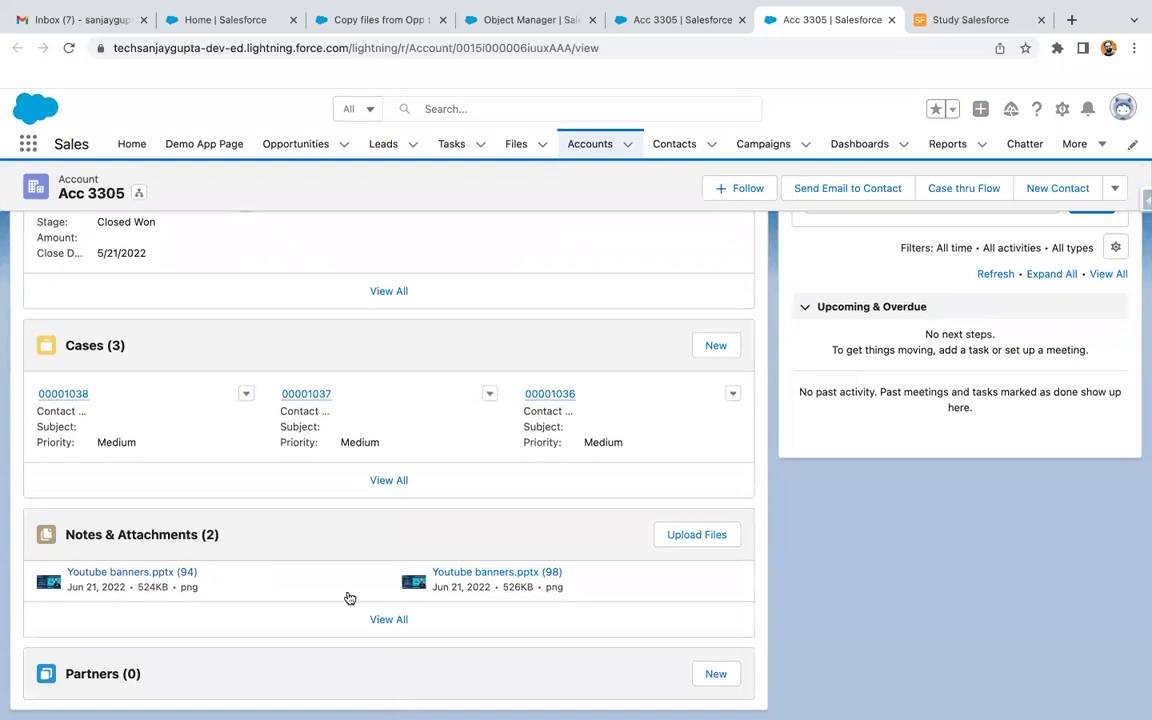
{"action": "scroll", "coordinate": [452, 591], "scroll_direction": "up", "scroll_amount": 1}
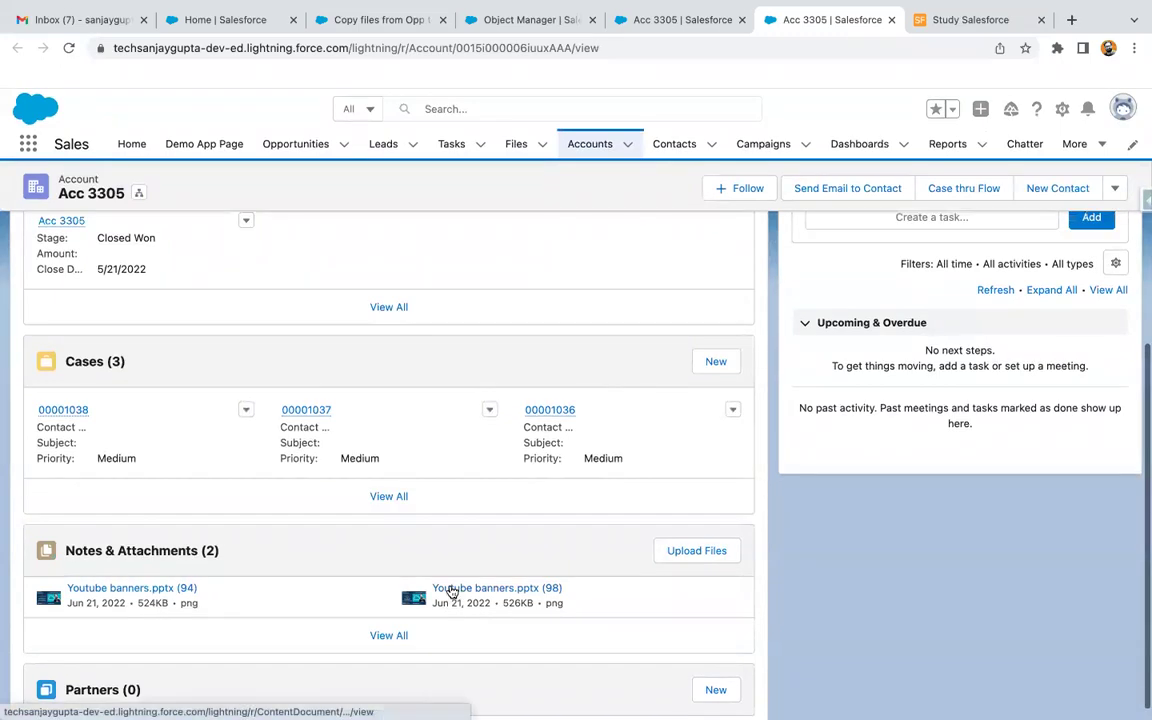
{"action": "left_click", "coordinate": [661, 20]}
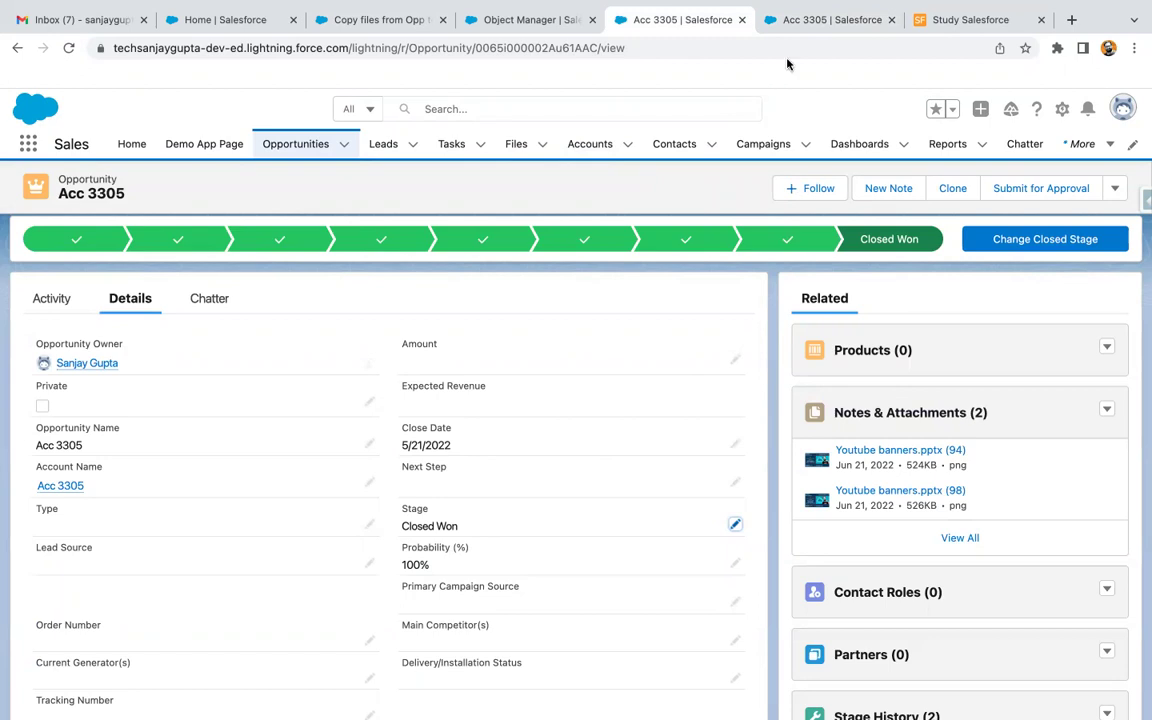
{"action": "left_click", "coordinate": [818, 22]}
{"action": "scroll", "coordinate": [411, 578], "scroll_direction": "down", "scroll_amount": 2}
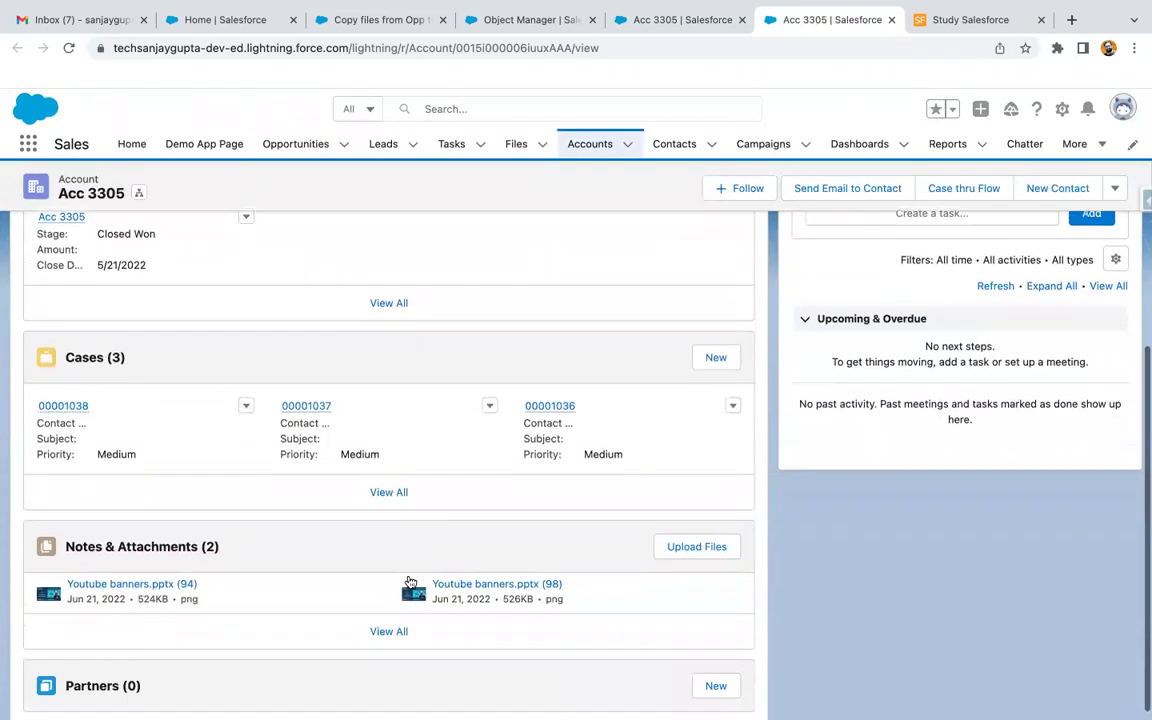
{"action": "scroll", "coordinate": [501, 494], "scroll_direction": "up", "scroll_amount": 5}
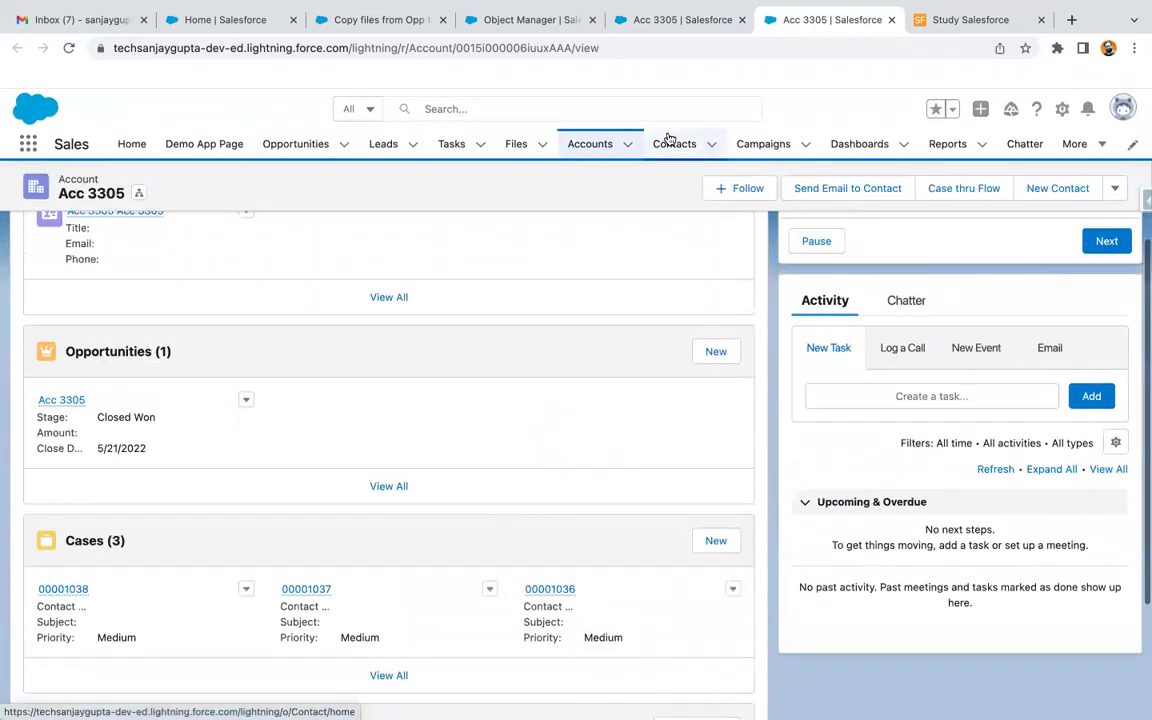
Review the Copy files from Opp to Acc flow from Start to Create CDL on Account, then return to the scenario slide
{"action": "left_click", "coordinate": [383, 22]}
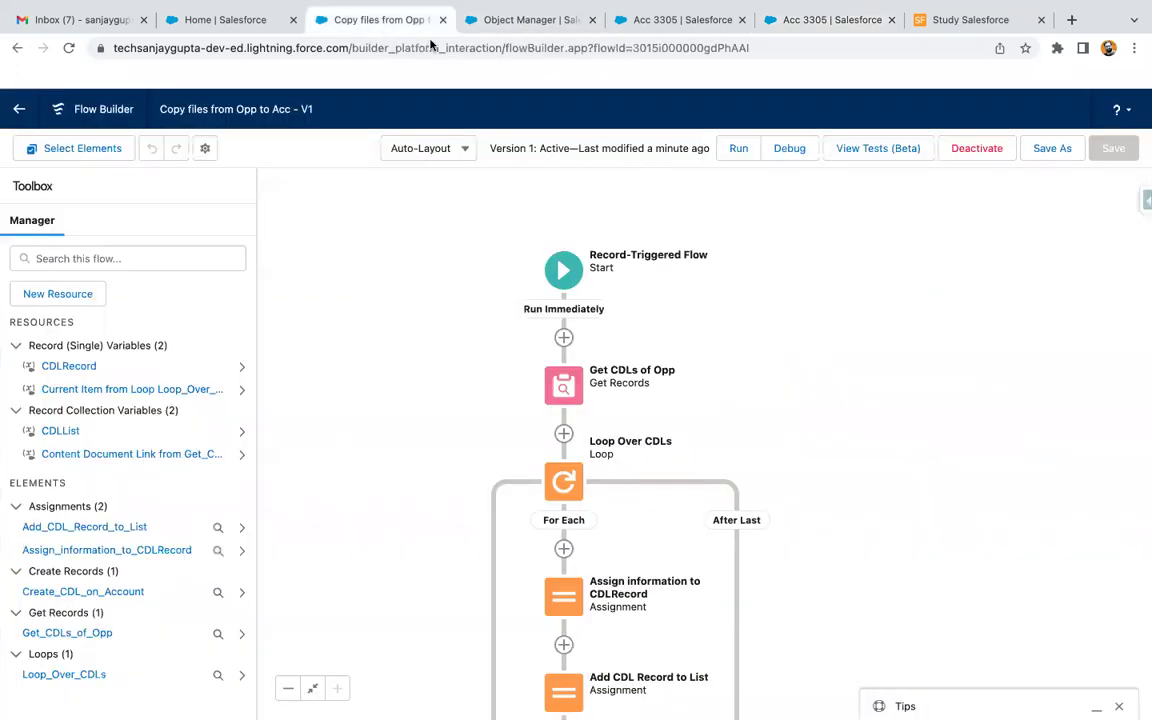
{"action": "left_click", "coordinate": [288, 688]}
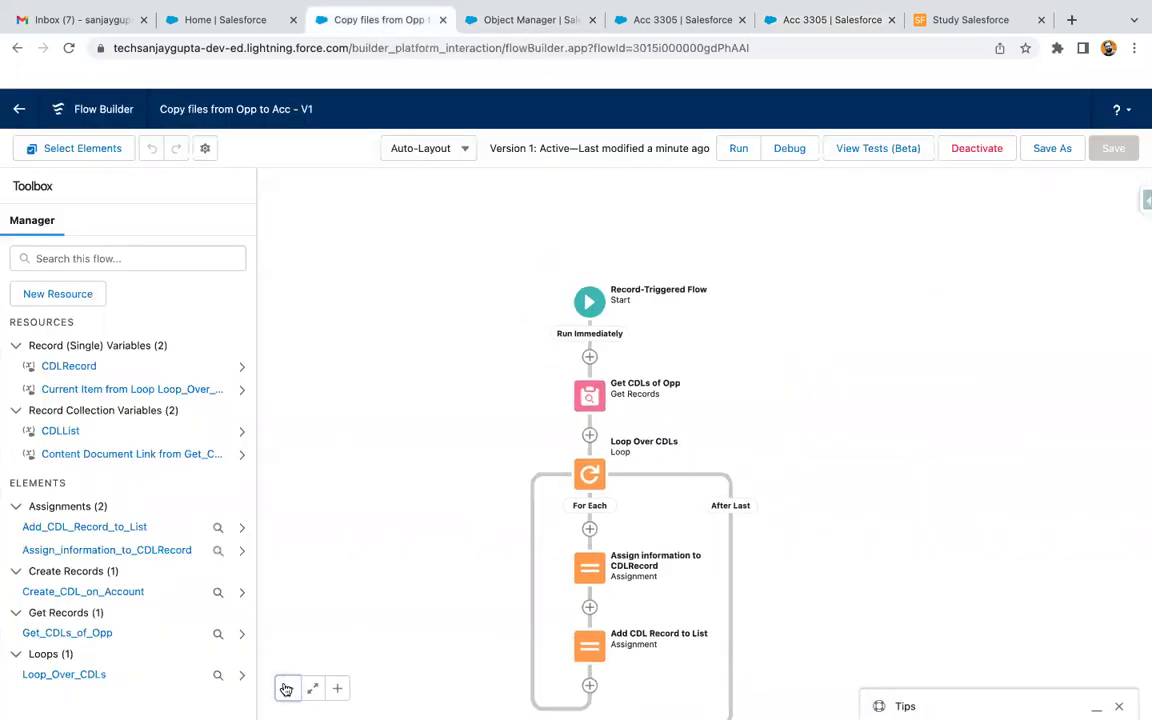
{"action": "left_click_drag", "start_coordinate": [851, 481], "coordinate": [815, 380]}
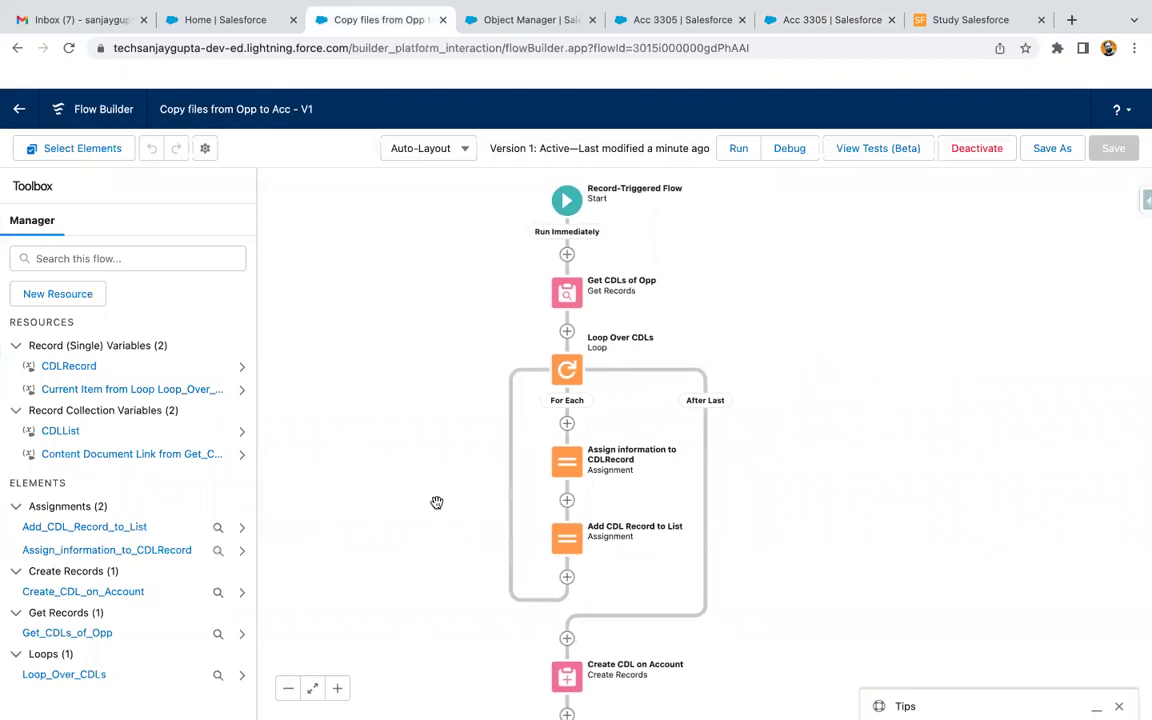
{"action": "key", "text": "ctrl+Left"}
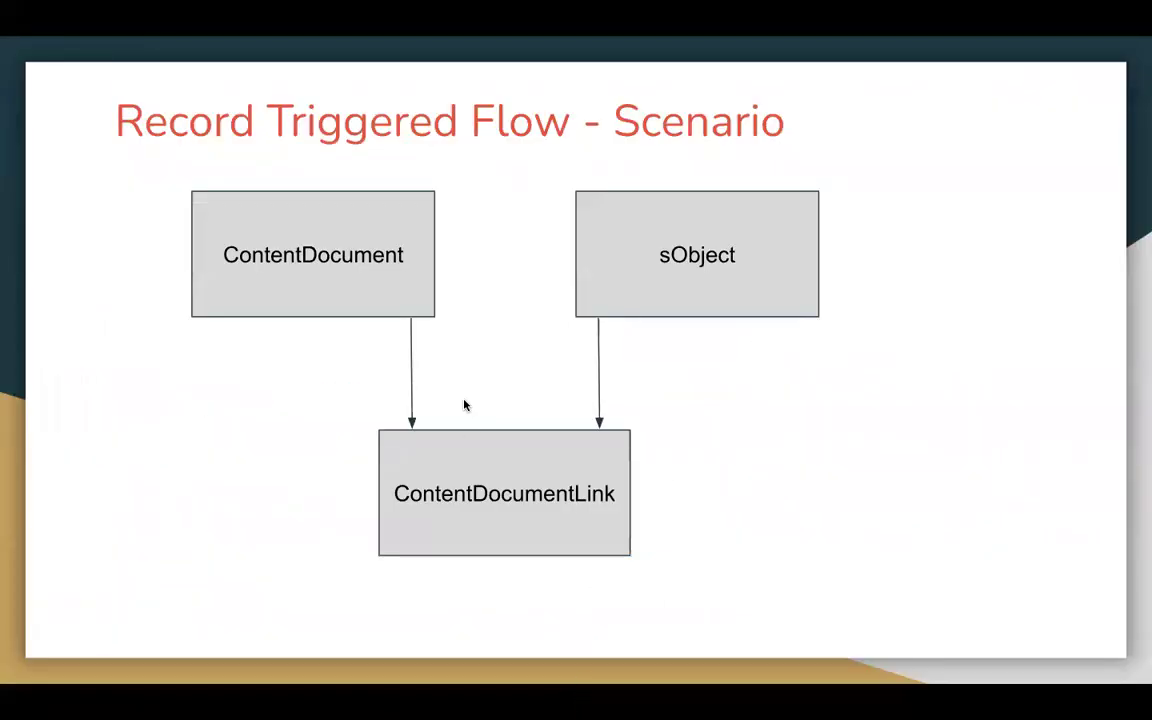